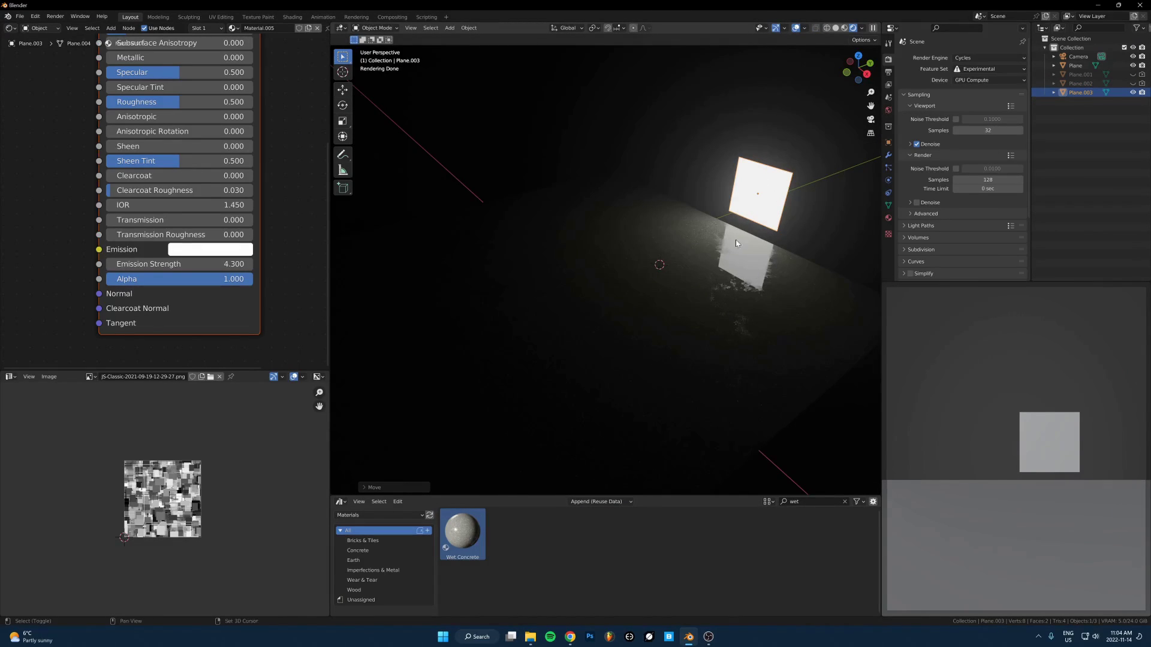
Add the butterfly photo from the Unsplash Downloads folder as an image texture in the glowing plane's material.
{"action": "middle_click_drag", "start_coordinate": [736, 243], "coordinate": [642, 293]}
{"action": "left_click", "coordinate": [588, 264]}
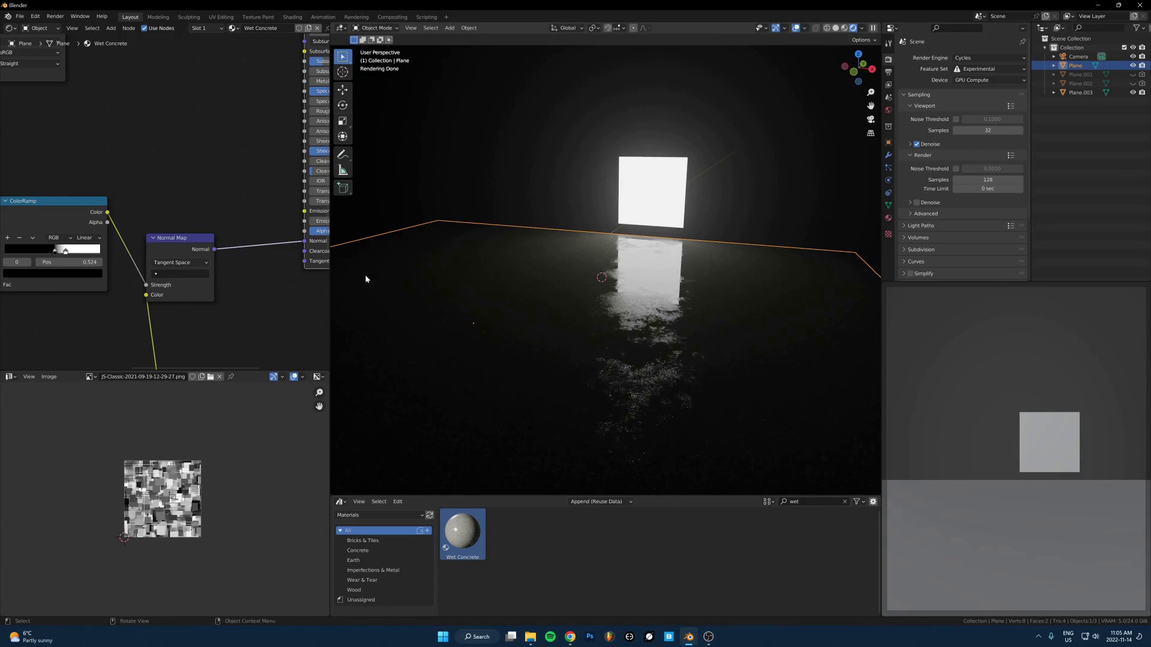
{"action": "left_click", "coordinate": [672, 211]}
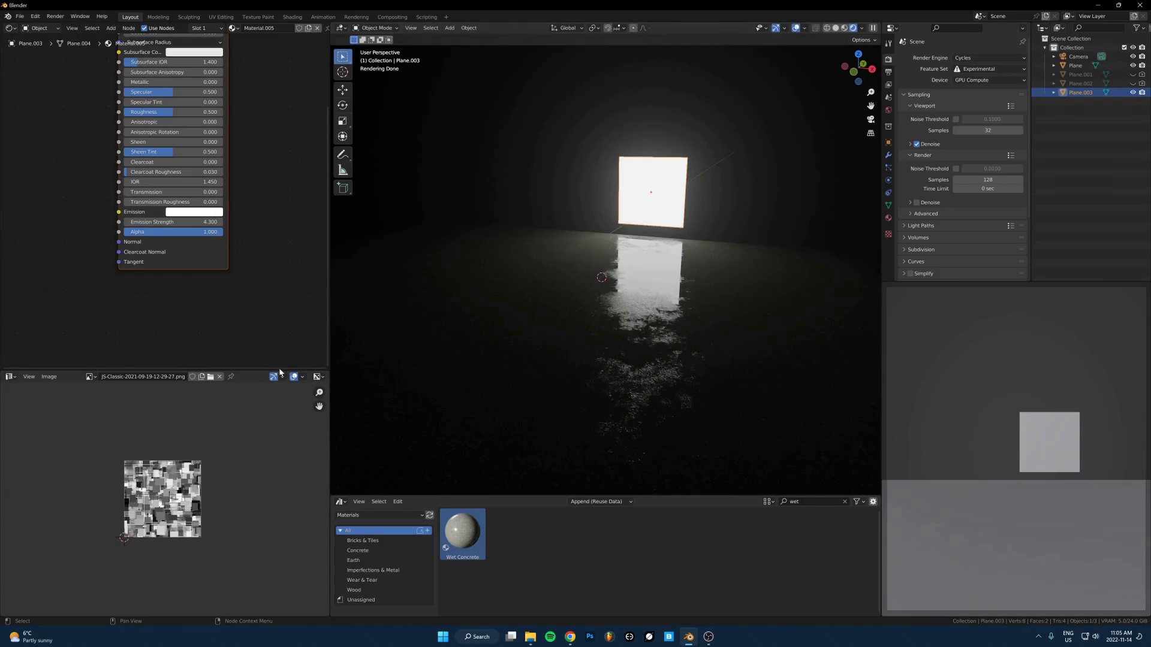
{"action": "scroll", "coordinate": [150, 228], "scroll_direction": "down", "scroll_amount": 4}
{"action": "middle_click_drag", "start_coordinate": [57, 204], "coordinate": [138, 234]}
{"action": "scroll", "coordinate": [175, 255], "scroll_direction": "up", "scroll_amount": 4}
{"action": "left_click", "coordinate": [530, 637]}
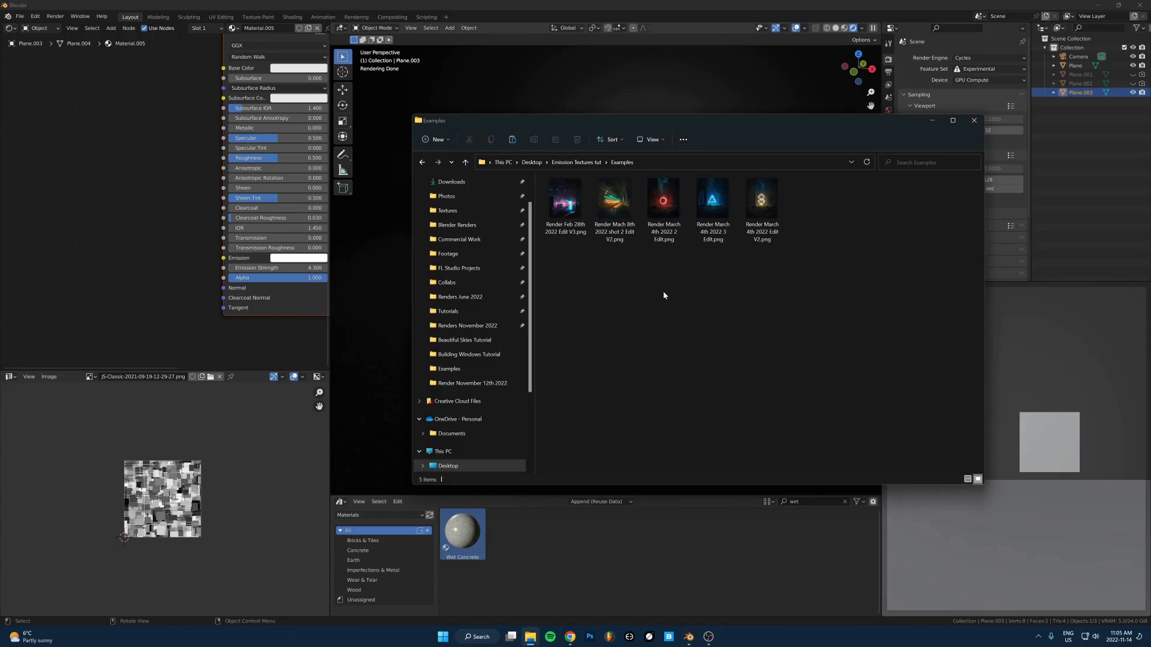
{"action": "scroll", "coordinate": [450, 233], "scroll_direction": "up", "scroll_amount": 1}
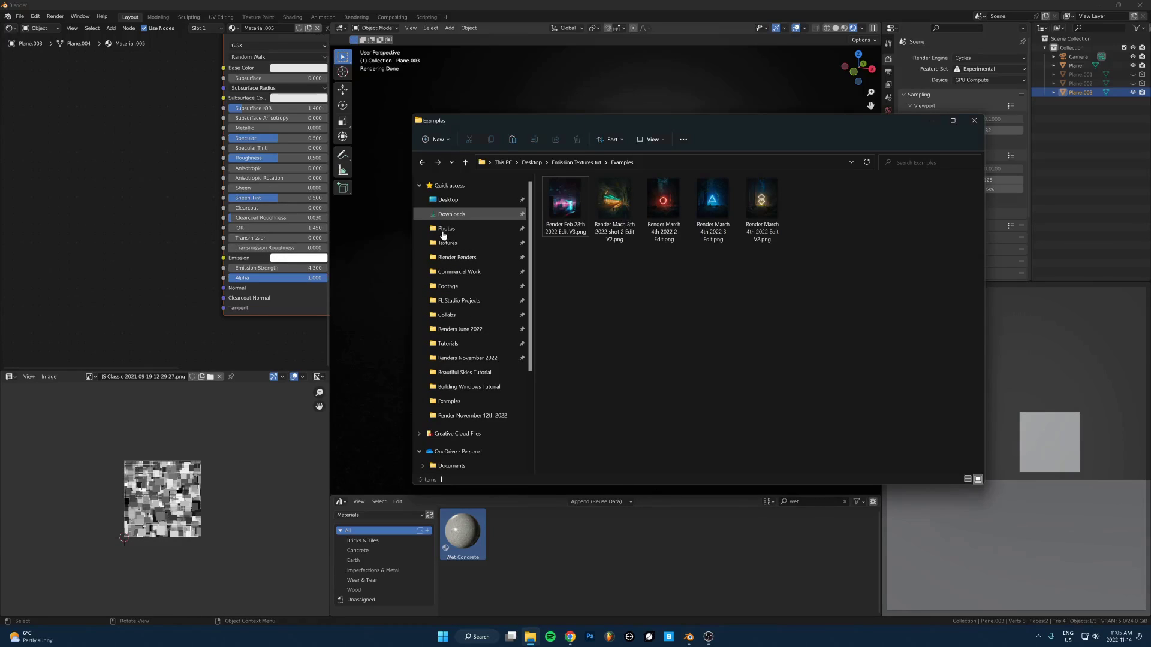
{"action": "left_click", "coordinate": [444, 230]}
{"action": "double_click", "coordinate": [575, 310]}
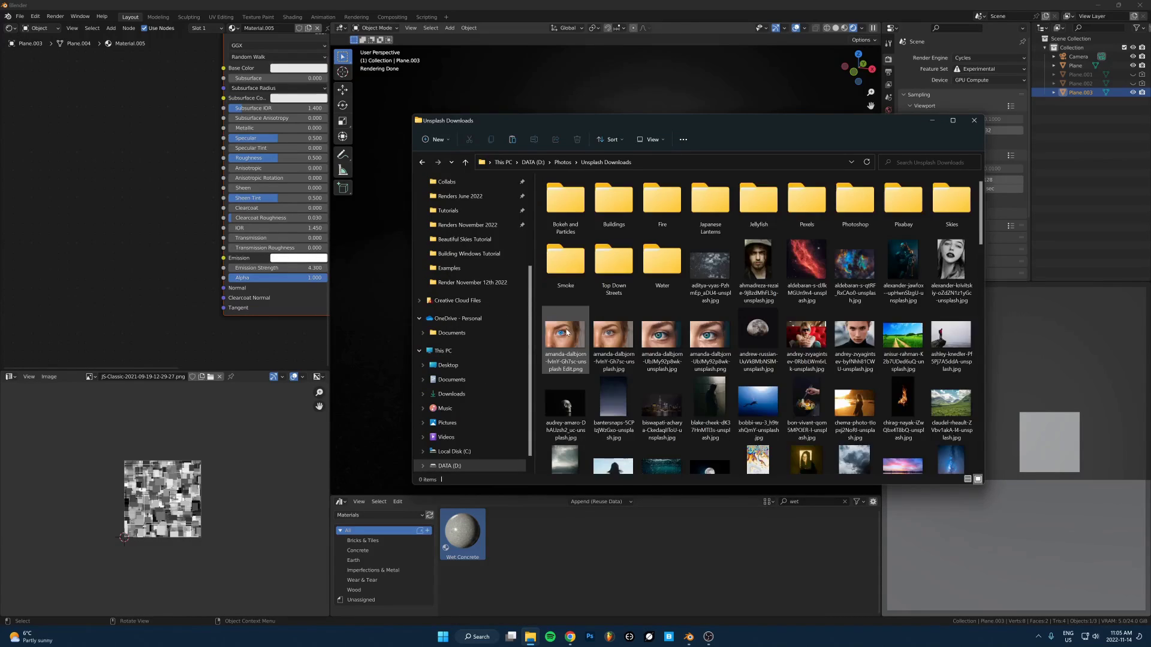
{"action": "scroll", "coordinate": [806, 282], "scroll_direction": "down", "scroll_amount": 10}
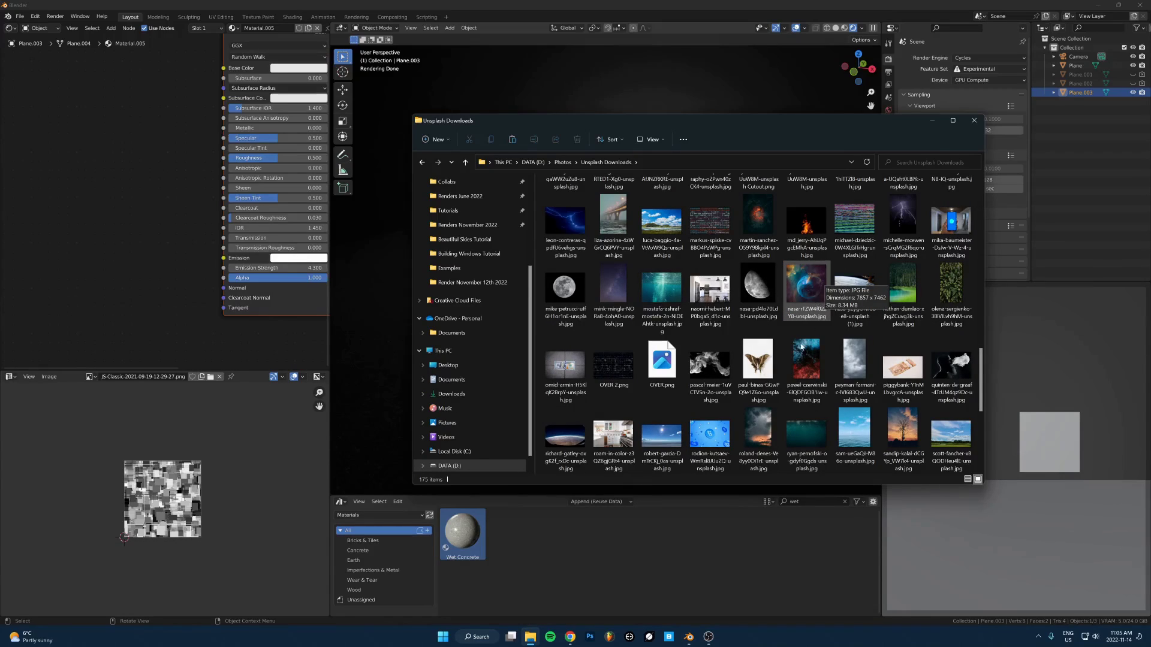
{"action": "left_click_drag", "start_coordinate": [757, 360], "coordinate": [157, 221]}
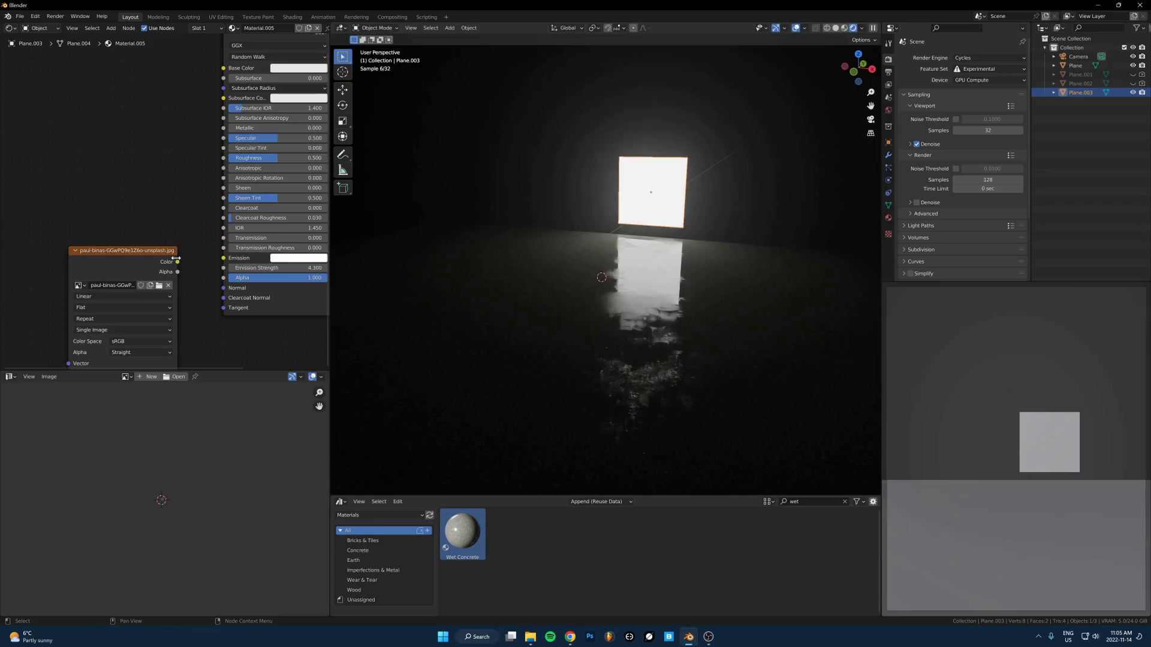
Connect the butterfly texture's color output to the shader's Emission and Alpha inputs, and add an Invert node below the links.
{"action": "left_click_drag", "start_coordinate": [177, 262], "coordinate": [73, 245]}
{"action": "scroll", "coordinate": [479, 240], "scroll_direction": "up", "scroll_amount": 1}
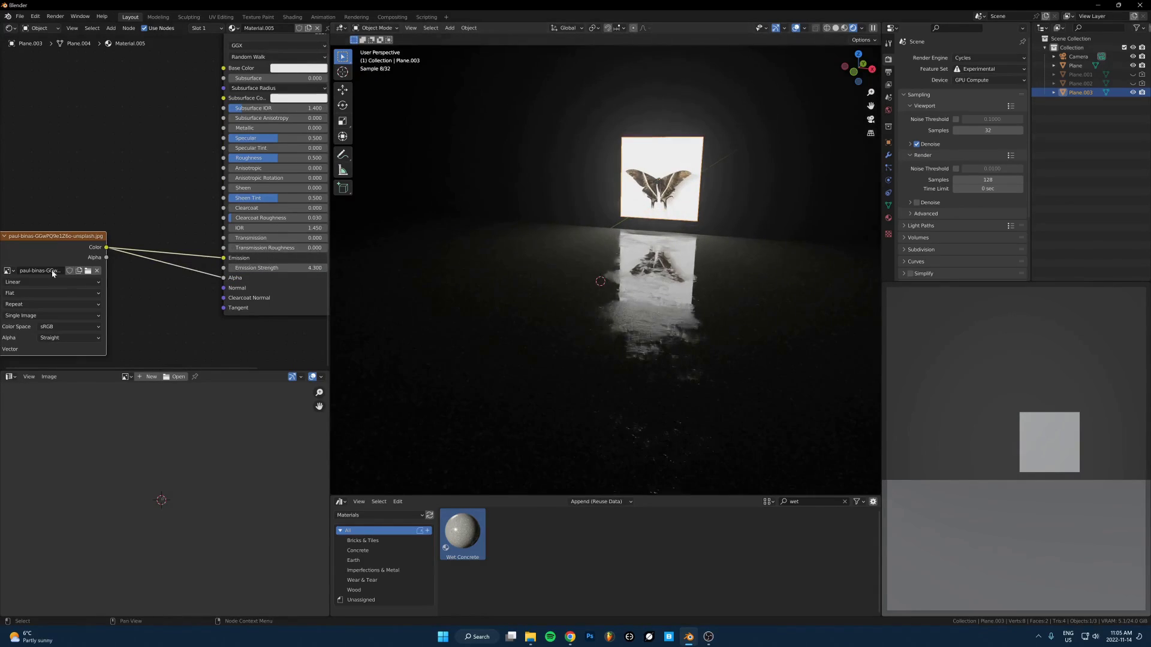
{"action": "key", "text": "shift+a"}
{"action": "left_click", "coordinate": [127, 234]}
{"action": "type", "text": "invert"}
{"action": "key", "text": "Return"}
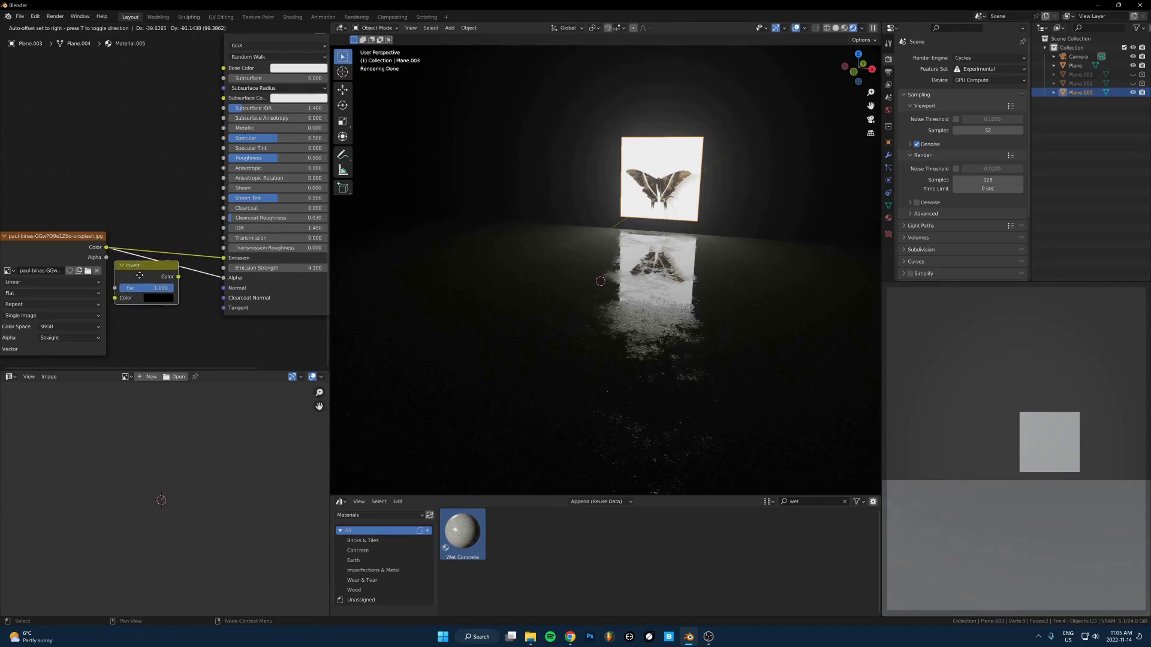
{"action": "left_click", "coordinate": [149, 320]}
Display the butterfly image in the image editor and insert the Invert node between the texture color and the shader's Alpha.
{"action": "left_click", "coordinate": [57, 257]}
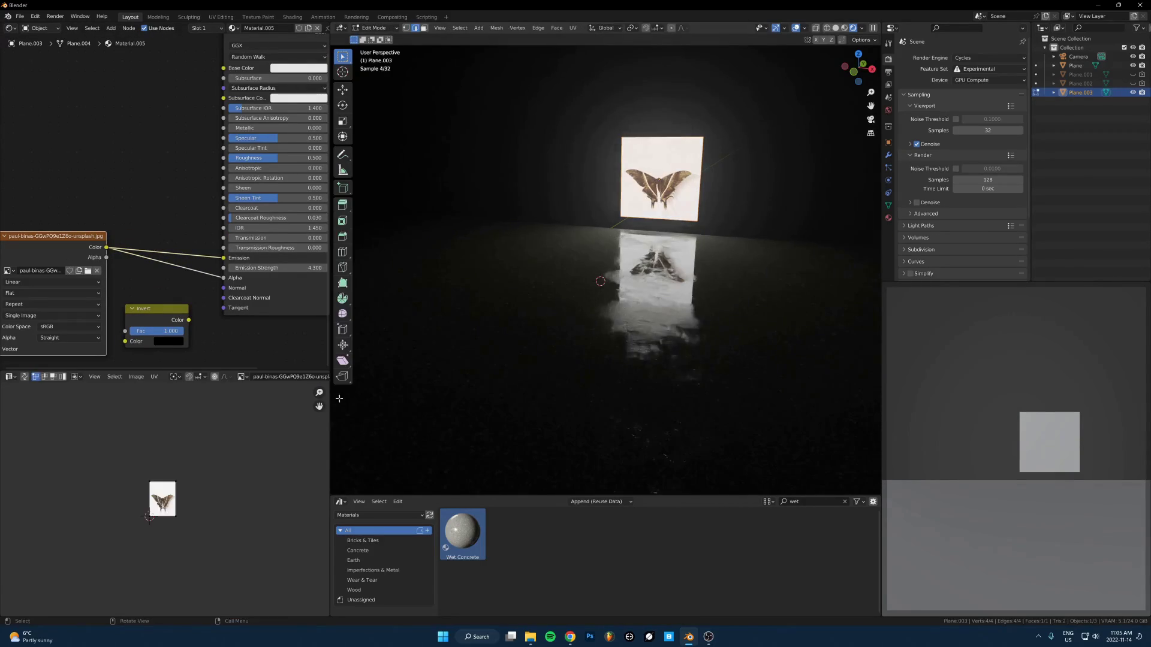
{"action": "scroll", "coordinate": [212, 502], "scroll_direction": "up", "scroll_amount": 8}
{"action": "scroll", "coordinate": [202, 429], "scroll_direction": "up", "scroll_amount": 4}
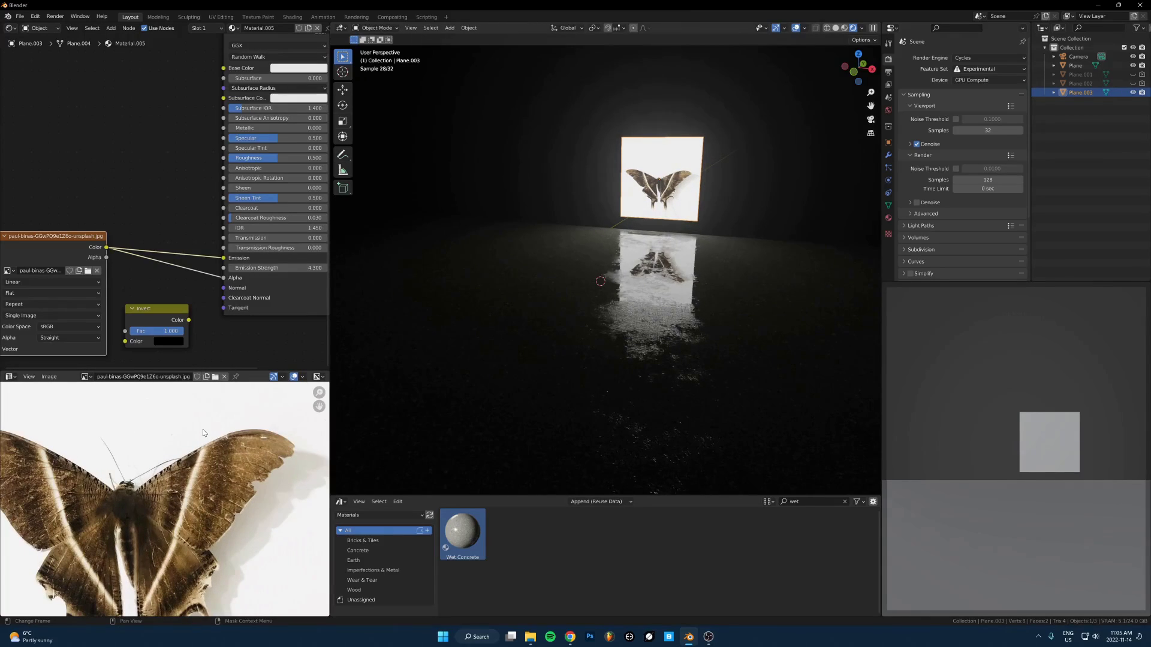
{"action": "middle_click_drag", "start_coordinate": [154, 429], "coordinate": [185, 481]}
{"action": "scroll", "coordinate": [183, 479], "scroll_direction": "down", "scroll_amount": 2}
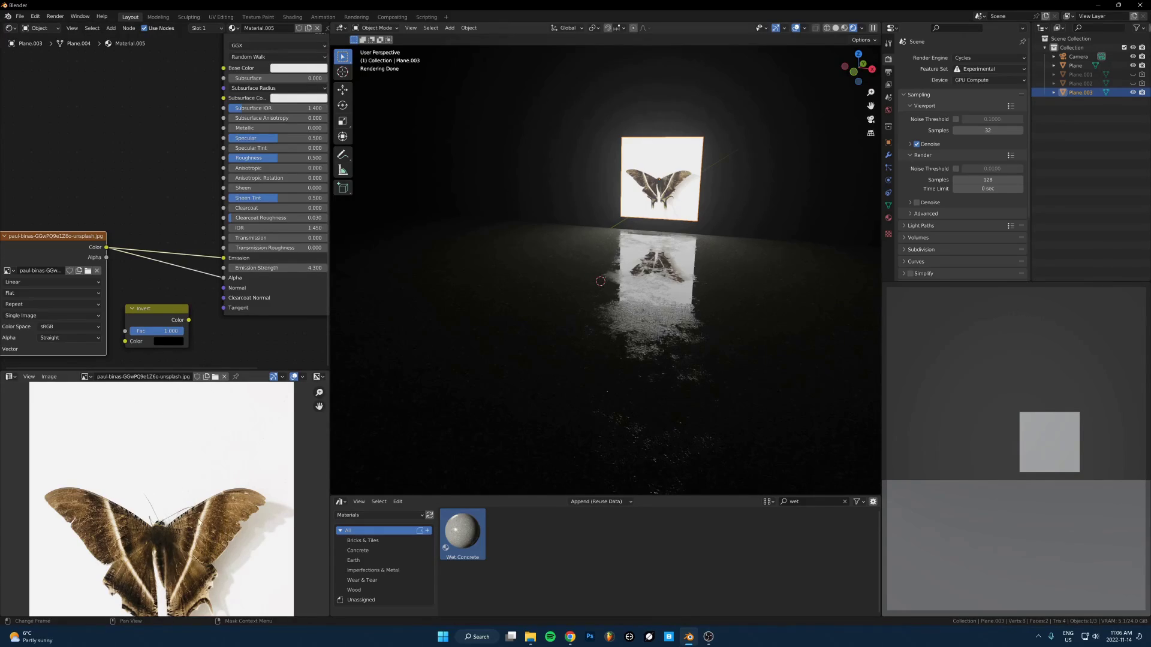
{"action": "left_click_drag", "start_coordinate": [155, 323], "coordinate": [171, 283]}
{"action": "scroll", "coordinate": [709, 199], "scroll_direction": "up", "scroll_amount": 4}
{"action": "middle_click_drag", "start_coordinate": [711, 247], "coordinate": [666, 247], "text": "shift"}
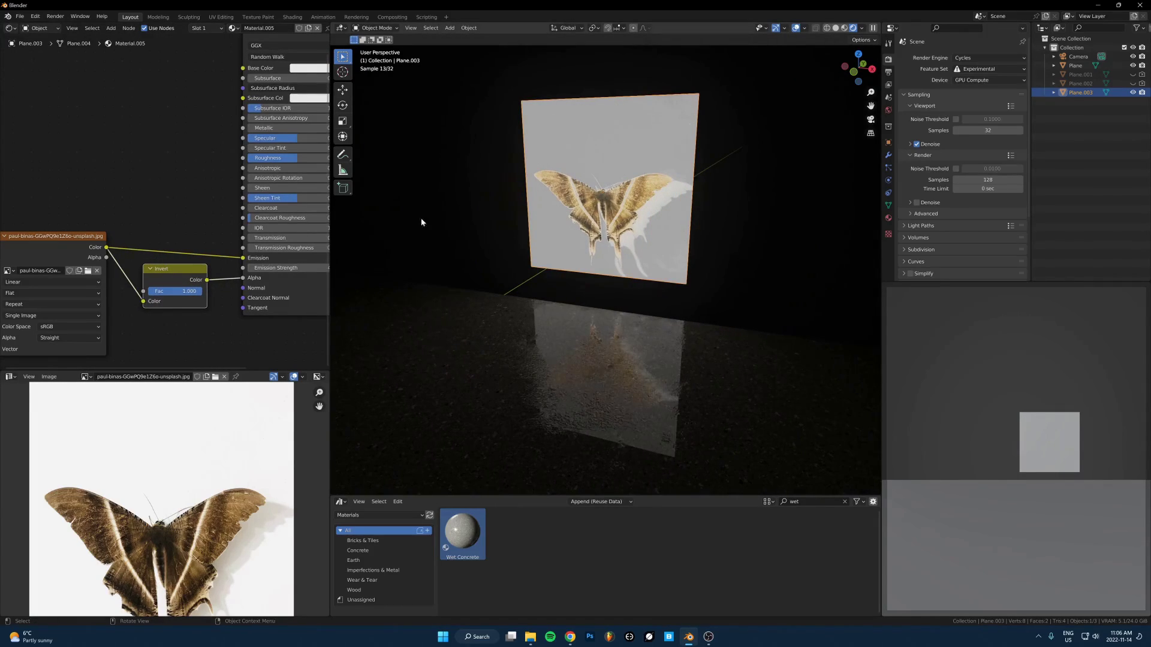
Insert a ColorRamp between Invert and Alpha, moving its black stop near the middle and its white stop to 0.882.
{"action": "key", "text": "shift+a"}
{"action": "left_click", "coordinate": [228, 320]}
{"action": "type", "text": "col"}
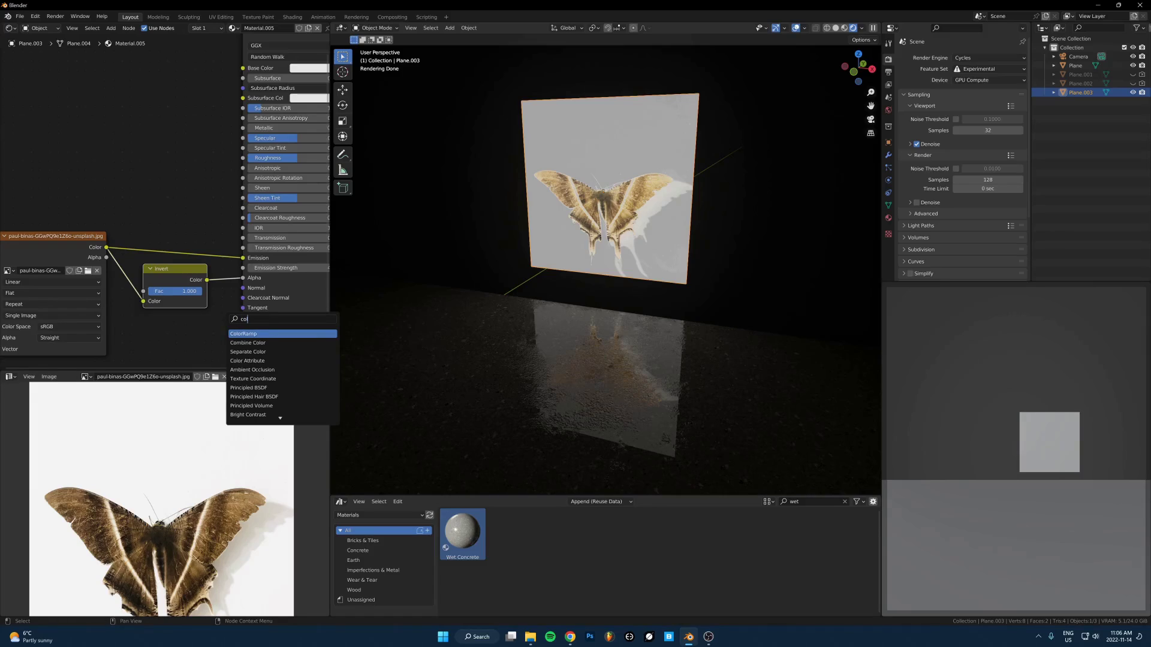
{"action": "key", "text": "Return"}
{"action": "left_click", "coordinate": [238, 296]}
{"action": "middle_click_drag", "start_coordinate": [241, 294], "coordinate": [154, 243]}
{"action": "left_click_drag", "start_coordinate": [137, 283], "coordinate": [221, 283]}
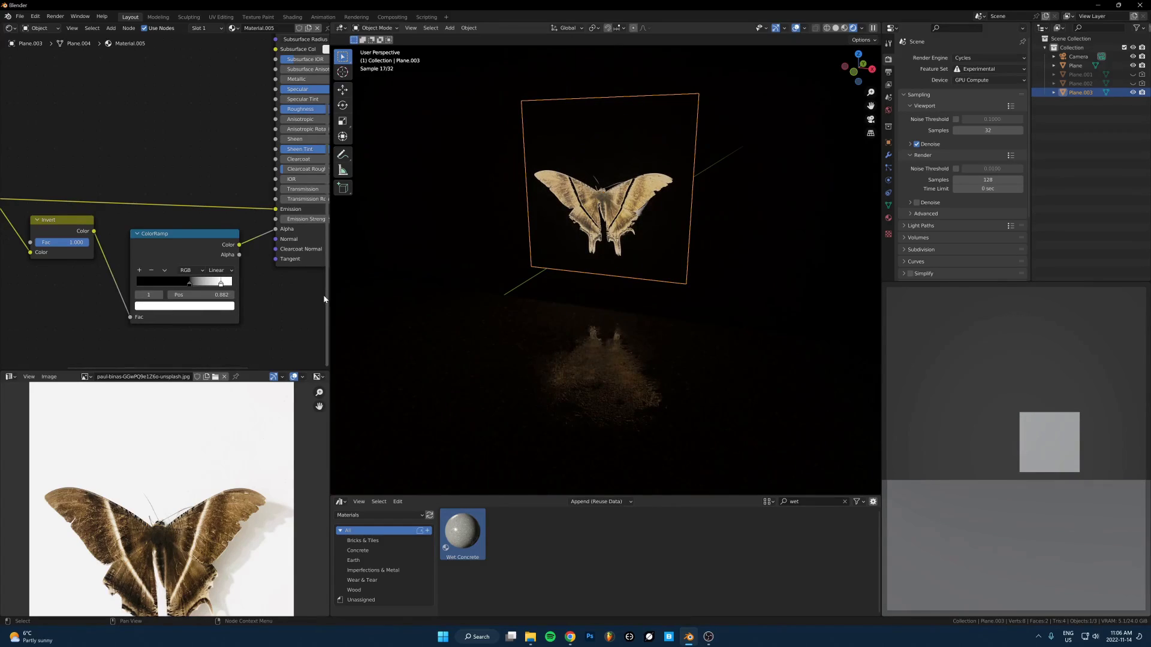
Set the butterfly material's Emission Strength to 53.4.
{"action": "middle_click_drag", "start_coordinate": [253, 243], "coordinate": [158, 273]}
{"action": "left_click_drag", "start_coordinate": [228, 249], "coordinate": [542, 250]}
{"action": "scroll", "coordinate": [688, 266], "scroll_direction": "down", "scroll_amount": 3}
Move the butterfly plane about 1.68 m in negative Y and place a duplicate of it behind and beside the original.
{"action": "key", "text": "shift+d"}
{"action": "key", "text": "shift+z"}
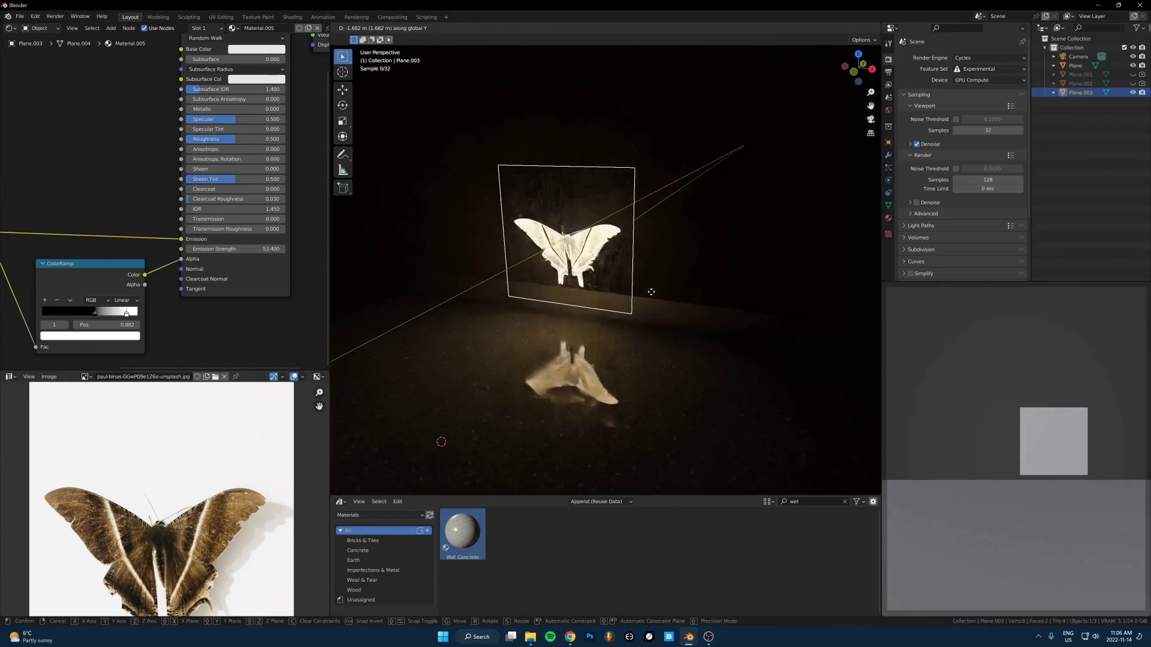
{"action": "left_click", "coordinate": [637, 244]}
{"action": "left_click", "coordinate": [657, 246]}
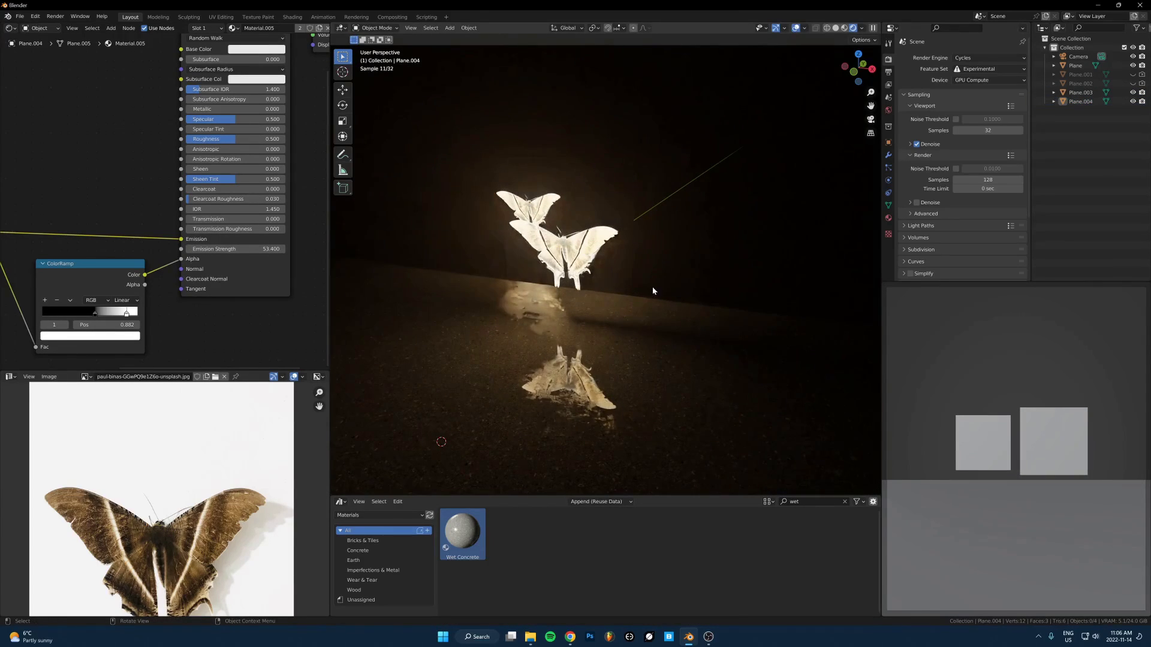
{"action": "middle_click_drag", "start_coordinate": [652, 287], "coordinate": [679, 281]}
{"action": "middle_click_drag", "start_coordinate": [590, 235], "coordinate": [561, 232]}
Try linking the ColorRamp's color output to another input of the Principled shader, and undo the link.
{"action": "middle_click_drag", "start_coordinate": [146, 270], "coordinate": [327, 235]}
{"action": "scroll", "coordinate": [183, 241], "scroll_direction": "down", "scroll_amount": 2}
{"action": "middle_click_drag", "start_coordinate": [218, 231], "coordinate": [95, 246]}
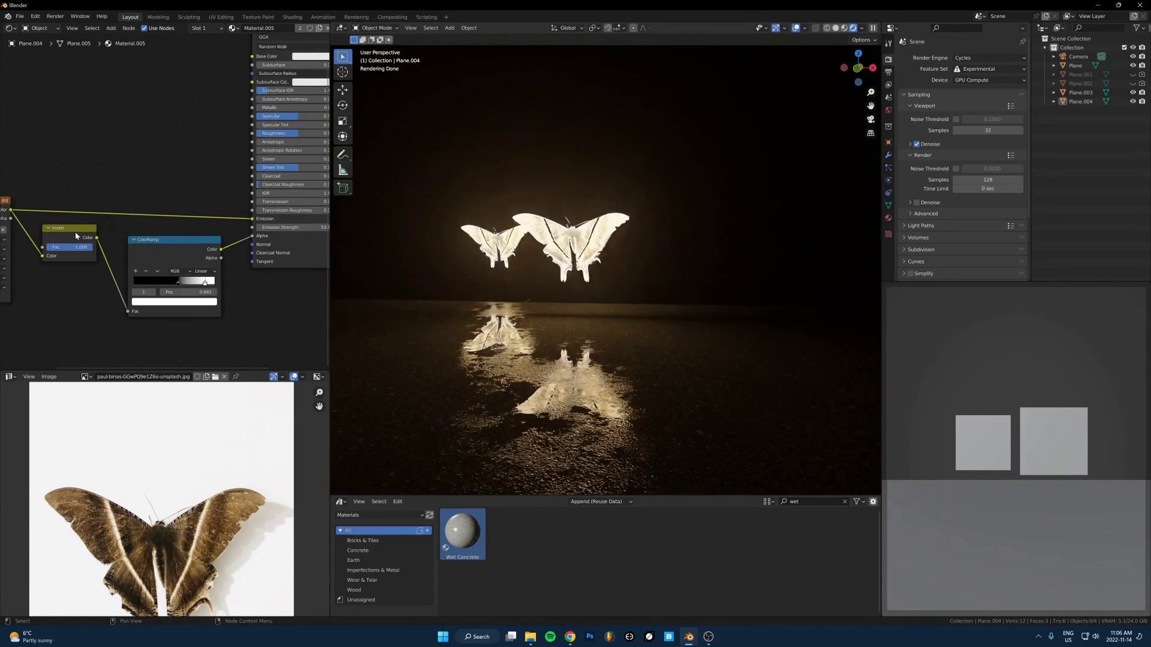
{"action": "left_click_drag", "start_coordinate": [97, 238], "coordinate": [252, 125]}
{"action": "key", "text": "ctrl+z"}
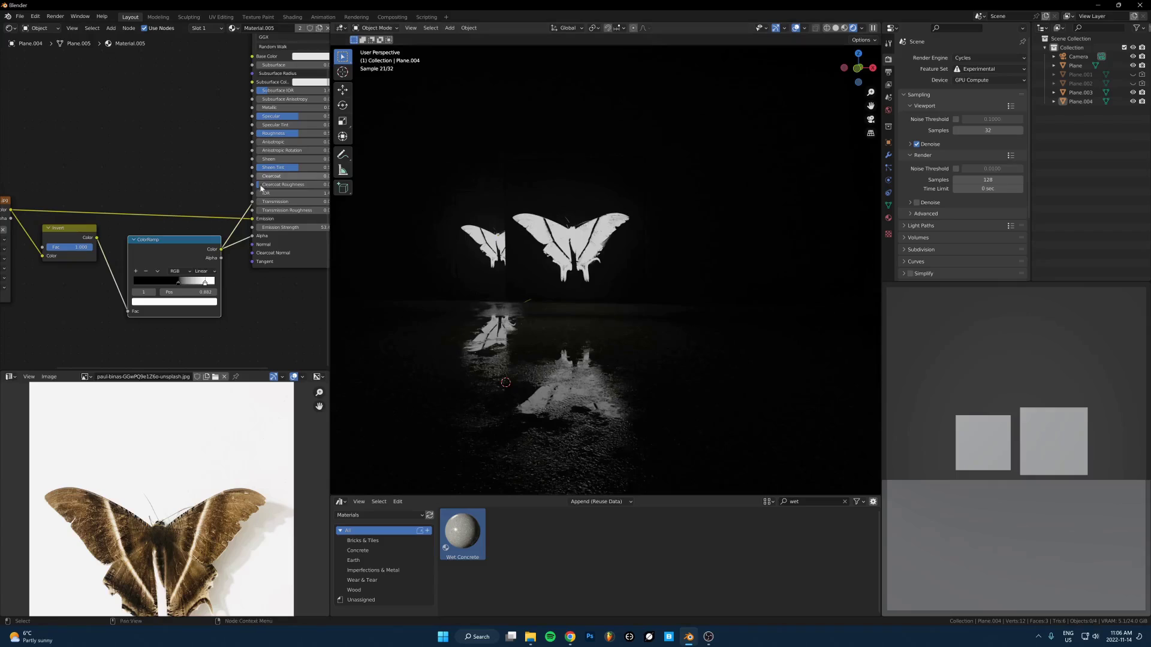
{"action": "middle_click_drag", "start_coordinate": [367, 296], "coordinate": [595, 256]}
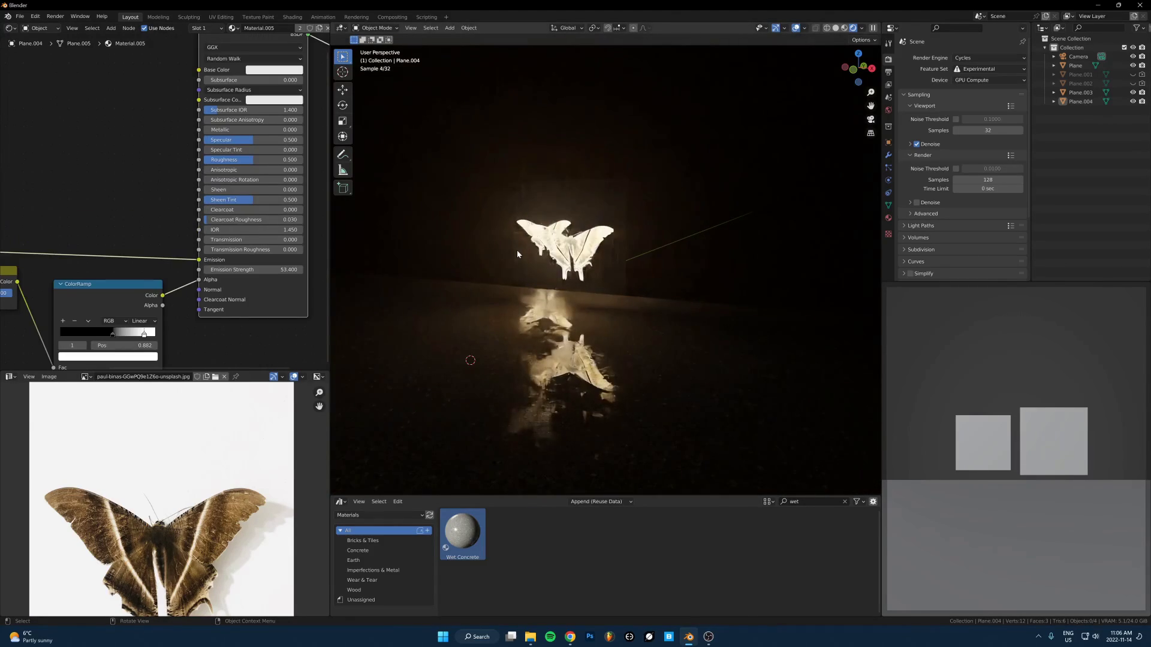
Delete the duplicate butterfly plane and select the remaining original plane.
{"action": "left_click", "coordinate": [599, 239]}
{"action": "middle_click_drag", "start_coordinate": [600, 239], "coordinate": [627, 233]}
{"action": "left_click", "coordinate": [497, 235]}
{"action": "key", "text": "Delete"}
{"action": "left_click", "coordinate": [575, 260]}
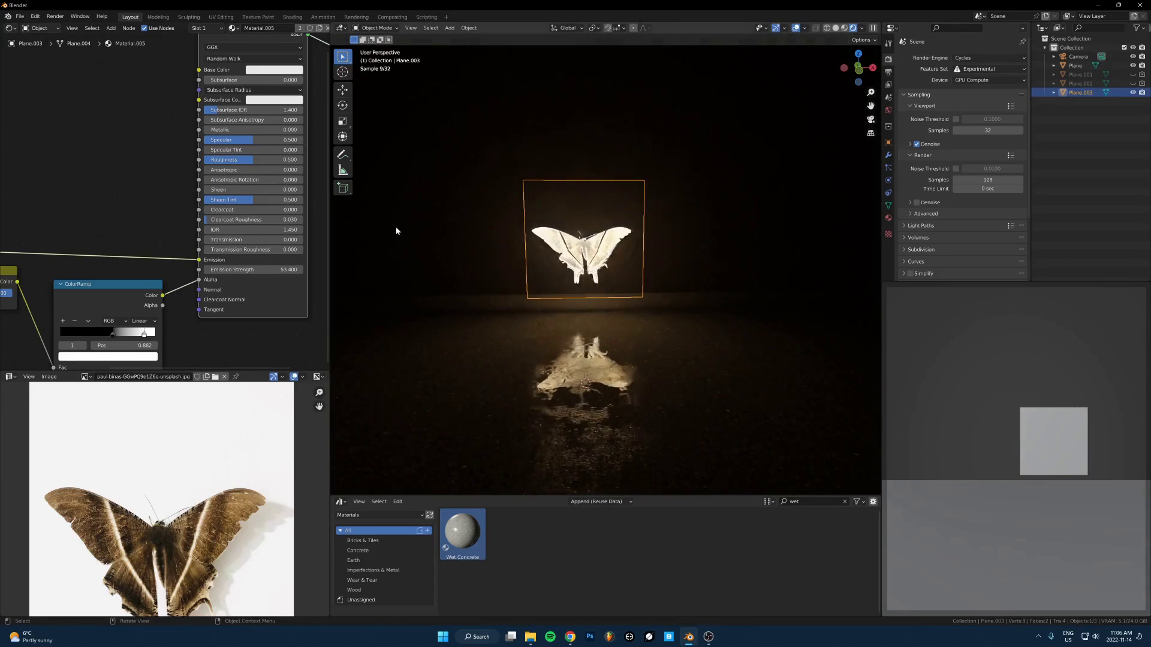
Scale up the remaining butterfly plane uniformly.
{"action": "middle_click_drag", "start_coordinate": [75, 289], "coordinate": [155, 286]}
{"action": "scroll", "coordinate": [114, 275], "scroll_direction": "down", "scroll_amount": 4}
{"action": "key", "text": "s"}
{"action": "left_click", "coordinate": [793, 184]}
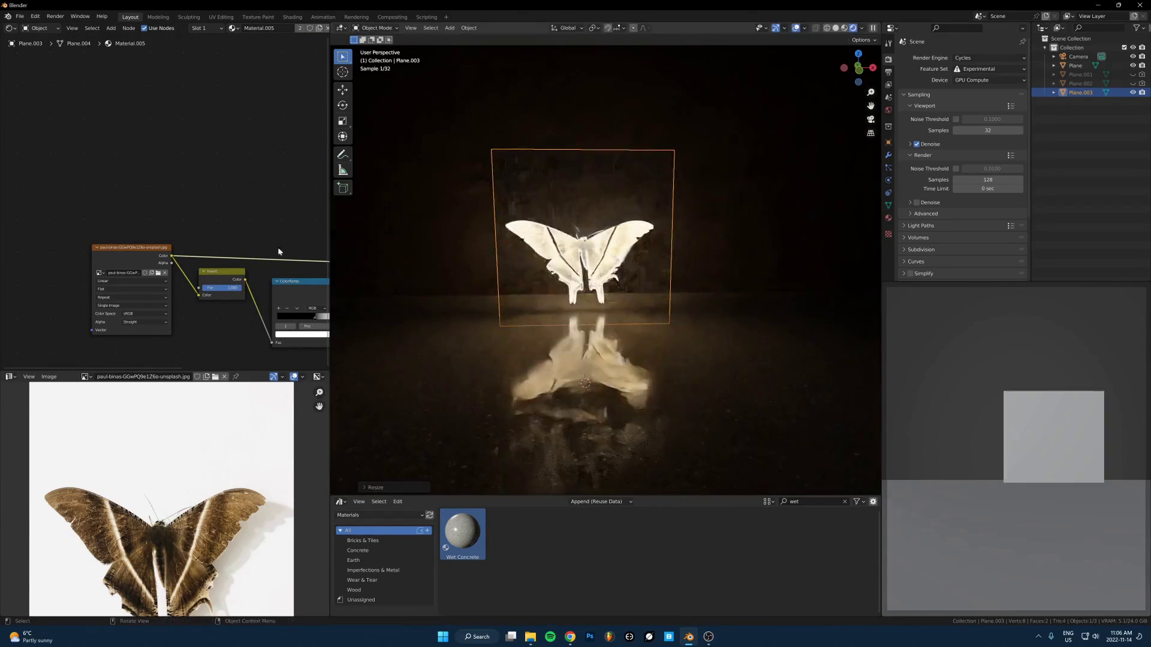
{"action": "left_click", "coordinate": [158, 273]}
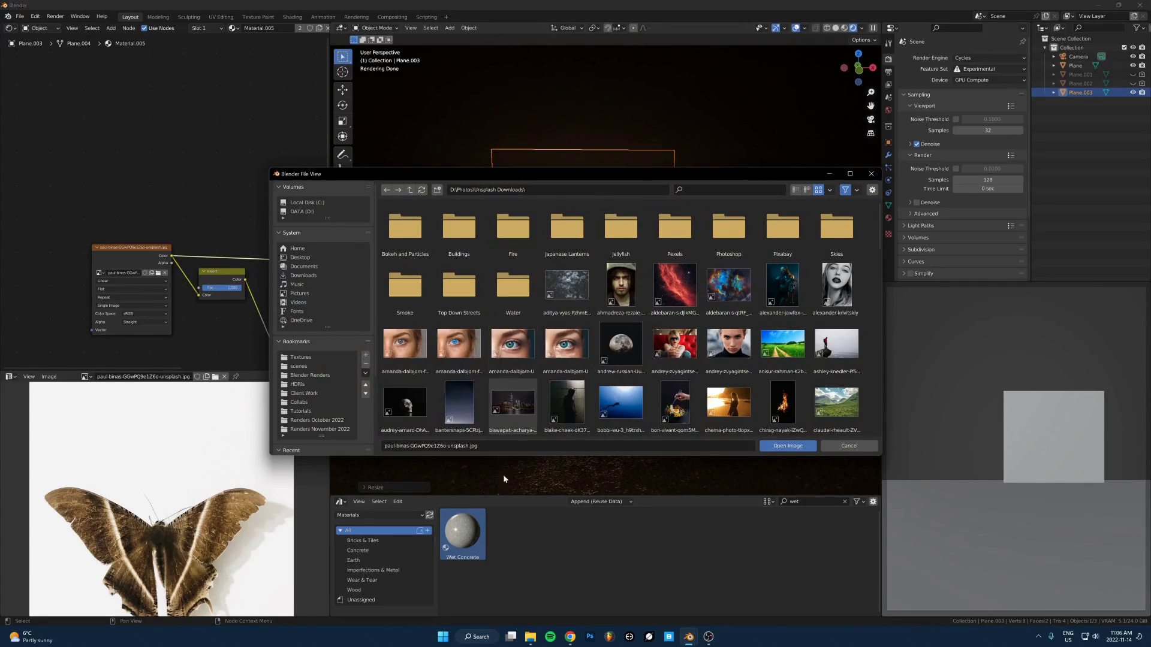
{"action": "left_click", "coordinate": [531, 636]}
{"action": "scroll", "coordinate": [452, 192], "scroll_direction": "up", "scroll_amount": 1}
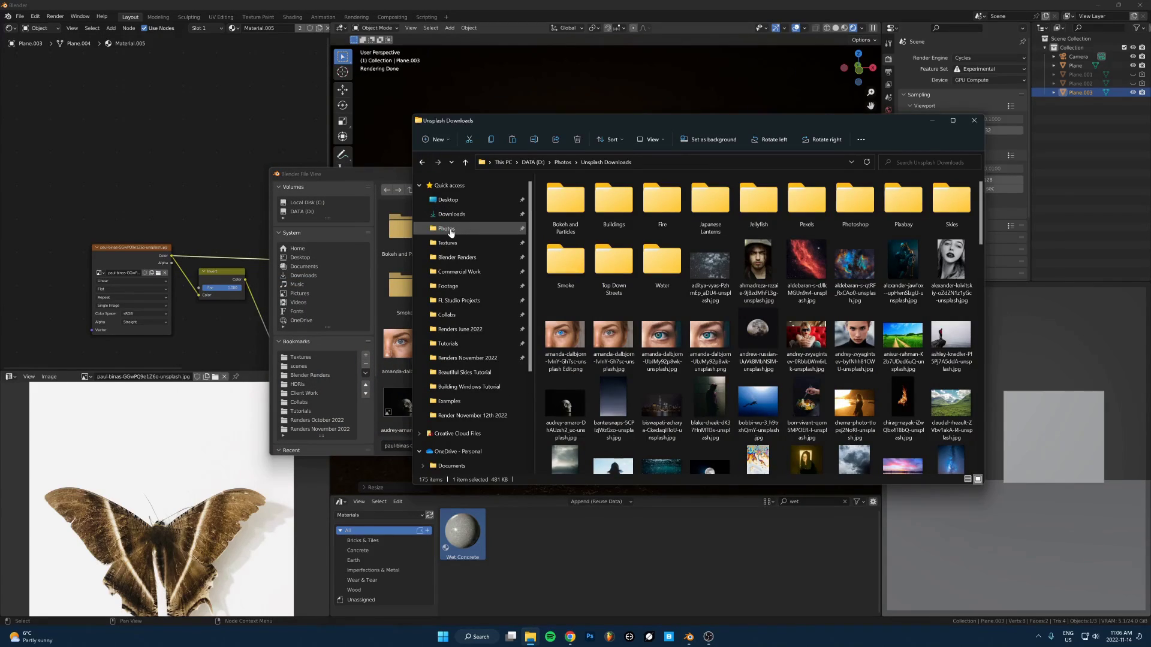
{"action": "left_click", "coordinate": [446, 228]}
{"action": "double_click", "coordinate": [567, 213]}
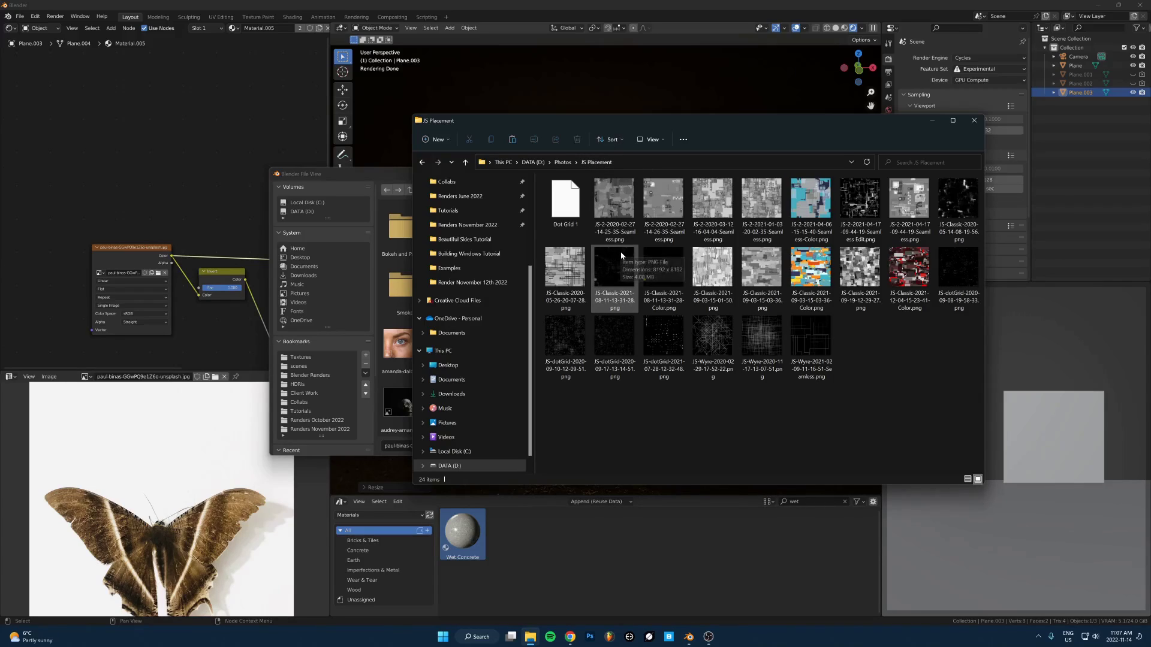
{"action": "left_click_drag", "start_coordinate": [958, 207], "coordinate": [401, 337]}
{"action": "left_click", "coordinate": [402, 193]}
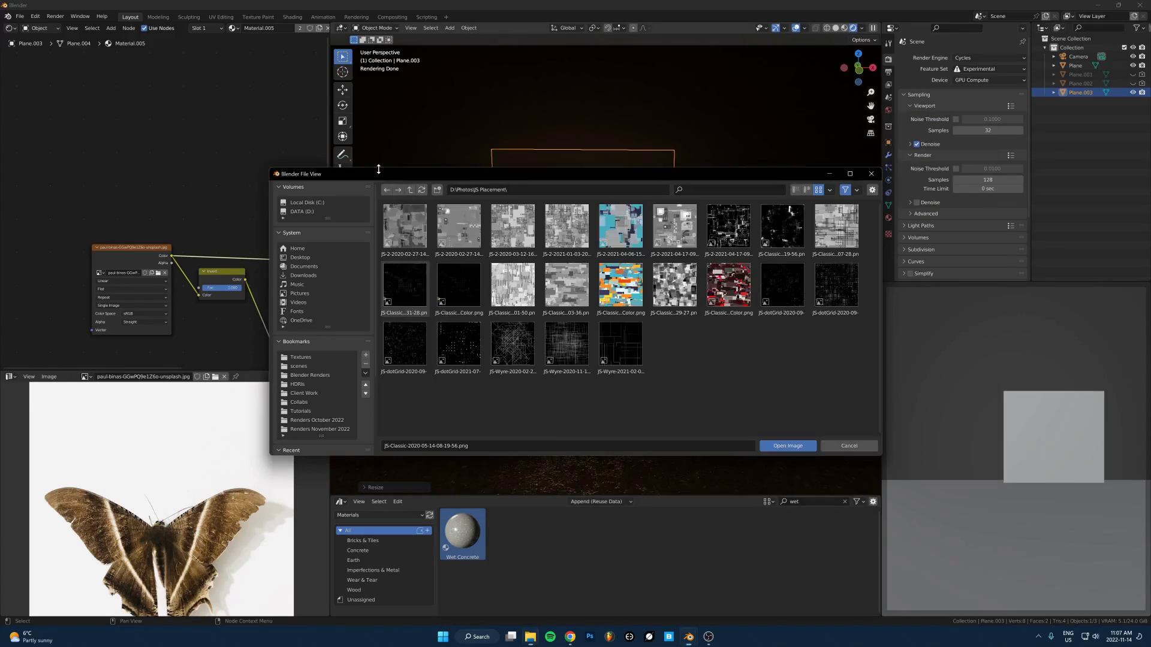
{"action": "double_click", "coordinate": [790, 237]}
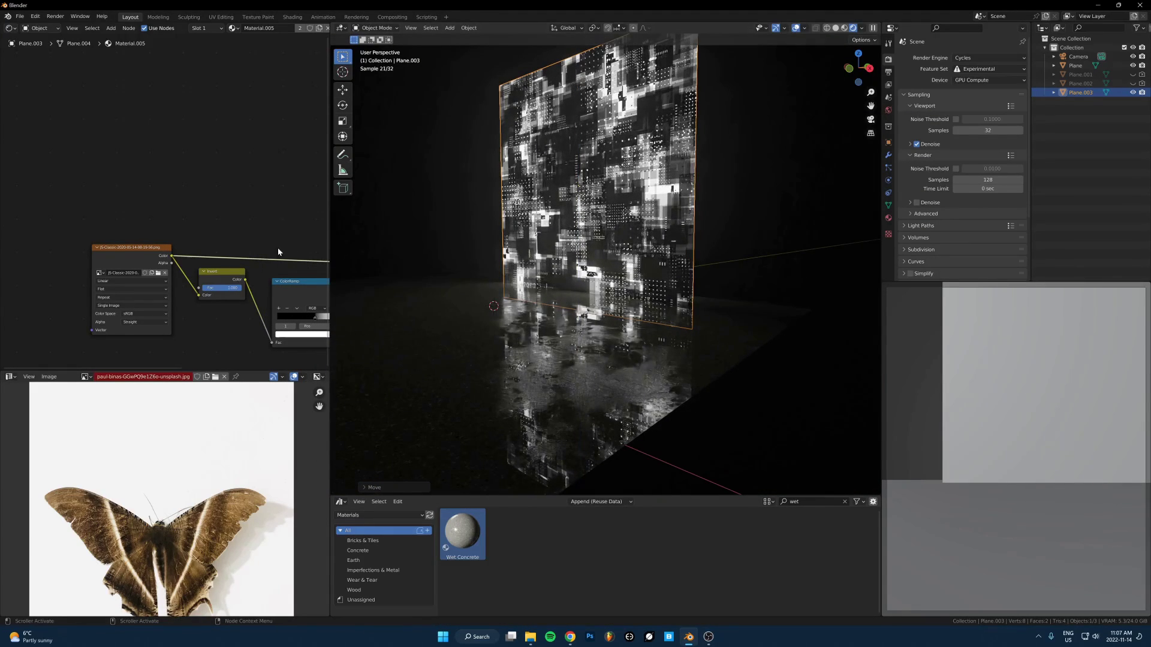
Move the ColorRamp's black stop up close to its white stop to harden the alpha mask.
{"action": "middle_click_drag", "start_coordinate": [278, 252], "coordinate": [129, 241]}
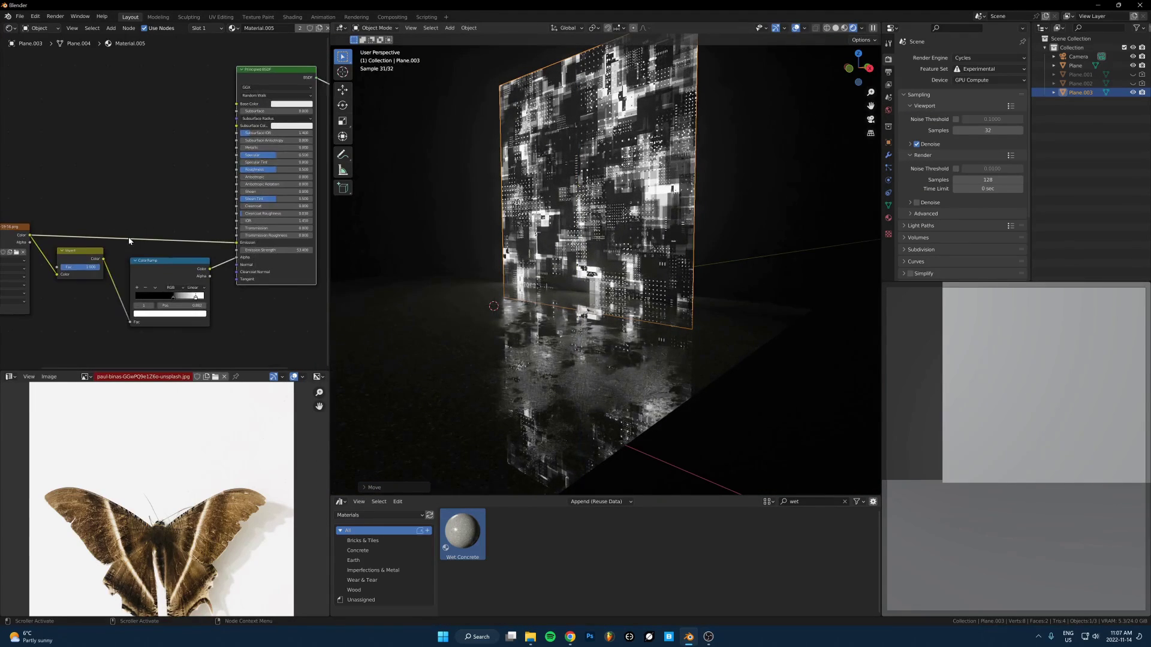
{"action": "scroll", "coordinate": [275, 218], "scroll_direction": "up", "scroll_amount": 3}
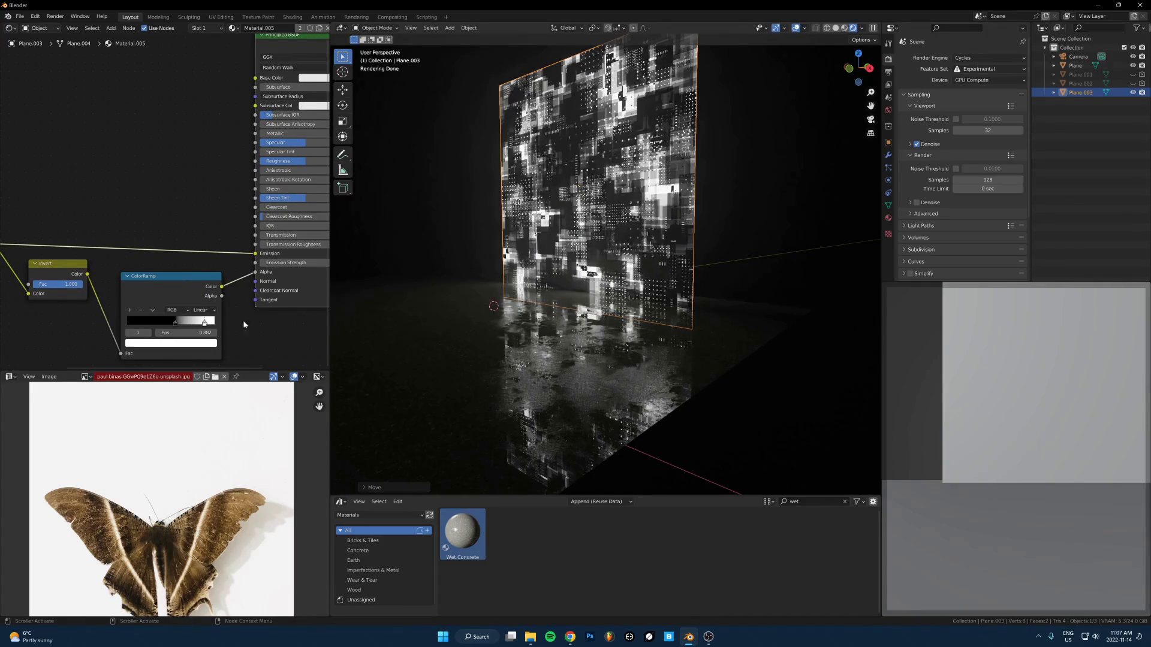
{"action": "scroll", "coordinate": [233, 332], "scroll_direction": "up", "scroll_amount": 2}
{"action": "scroll", "coordinate": [596, 265], "scroll_direction": "up", "scroll_amount": 3}
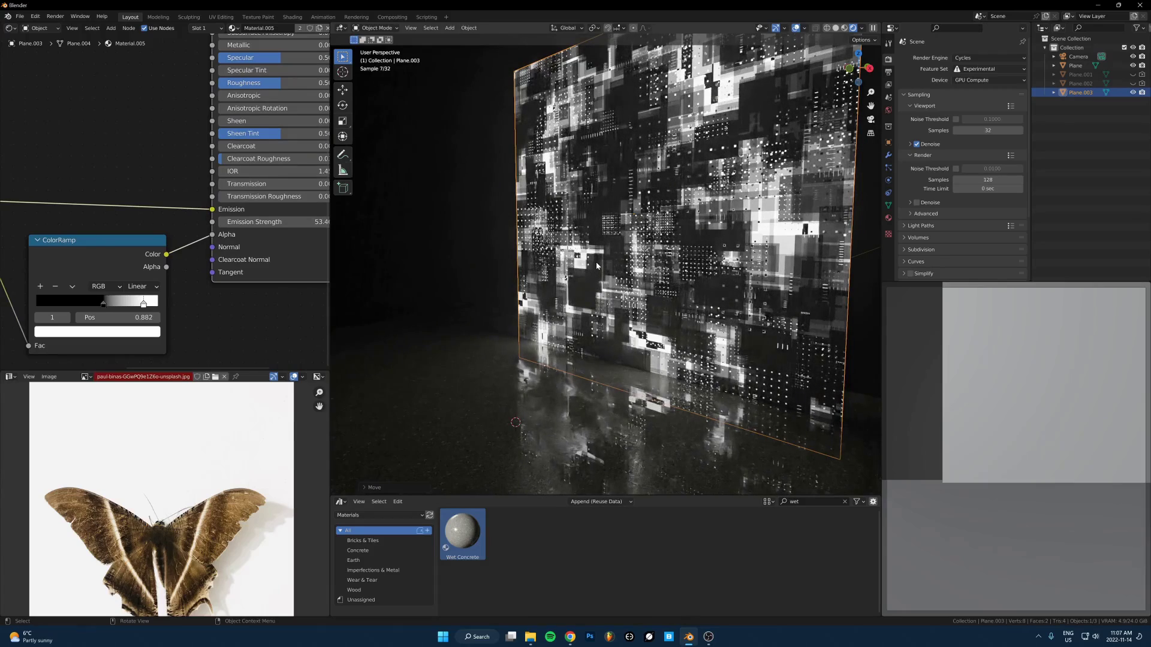
{"action": "left_click_drag", "start_coordinate": [104, 304], "coordinate": [160, 307]}
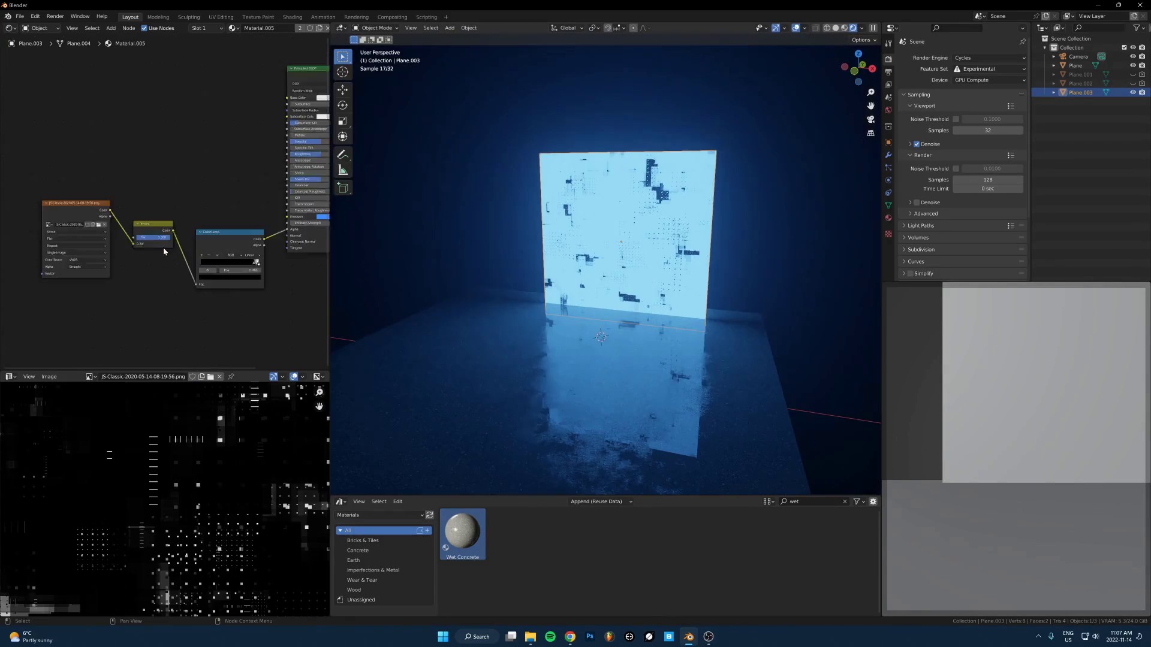
Detach the Invert node so the texture feeds the ColorRamp directly, and lower the ramp stops with the white one at 0.470.
{"action": "scroll", "coordinate": [163, 248], "scroll_direction": "up", "scroll_amount": 2}
{"action": "left_click_drag", "start_coordinate": [151, 246], "coordinate": [175, 162], "text": "alt"}
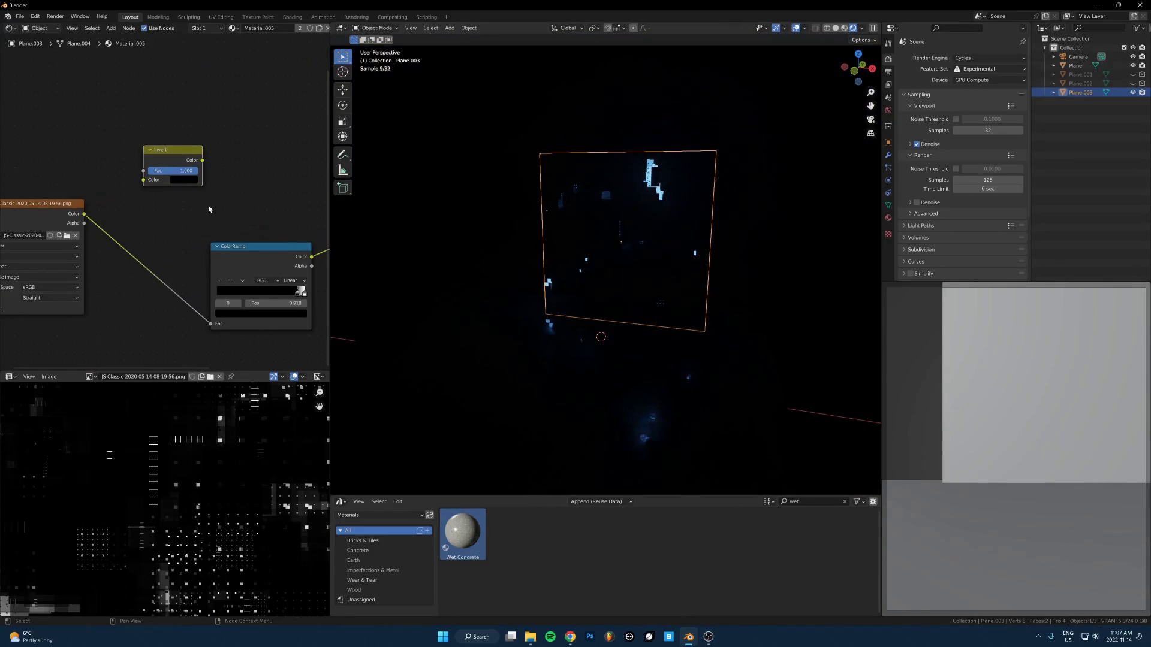
{"action": "scroll", "coordinate": [223, 239], "scroll_direction": "up", "scroll_amount": 1}
{"action": "middle_click_drag", "start_coordinate": [232, 268], "coordinate": [113, 216]}
{"action": "left_click_drag", "start_coordinate": [192, 261], "coordinate": [154, 260]}
Set the blue material's Emission Strength to 43.2 and deselect the plane.
{"action": "middle_click_drag", "start_coordinate": [322, 202], "coordinate": [207, 203]}
{"action": "left_click_drag", "start_coordinate": [213, 189], "coordinate": [415, 189]}
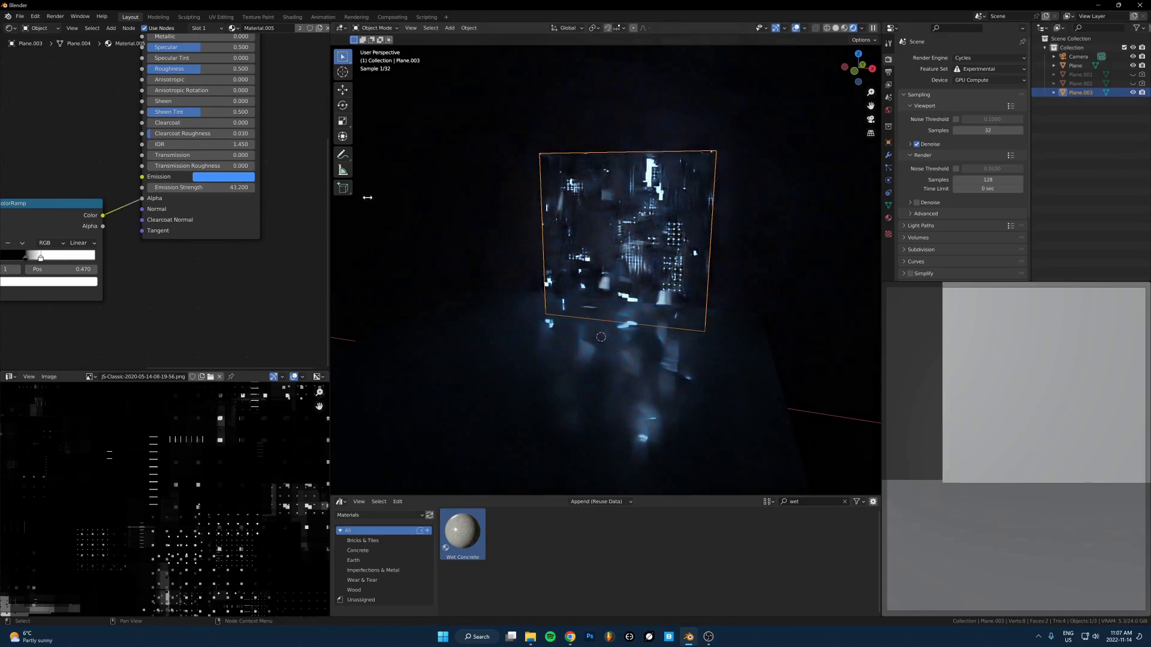
{"action": "left_click", "coordinate": [728, 256]}
{"action": "middle_click_drag", "start_coordinate": [726, 311], "coordinate": [671, 271]}
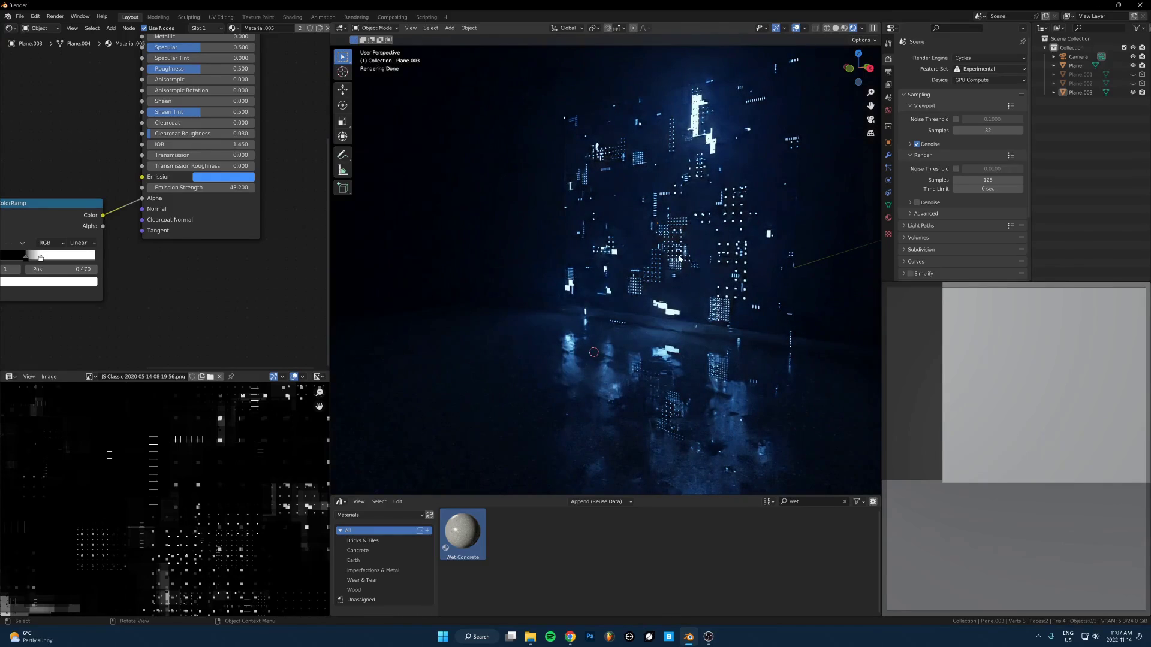
Lower the blue pattern plane along the Z axis so its bottom edge sinks into the wet floor.
{"action": "left_click", "coordinate": [679, 258]}
{"action": "key", "text": "g"}
{"action": "key", "text": "z"}
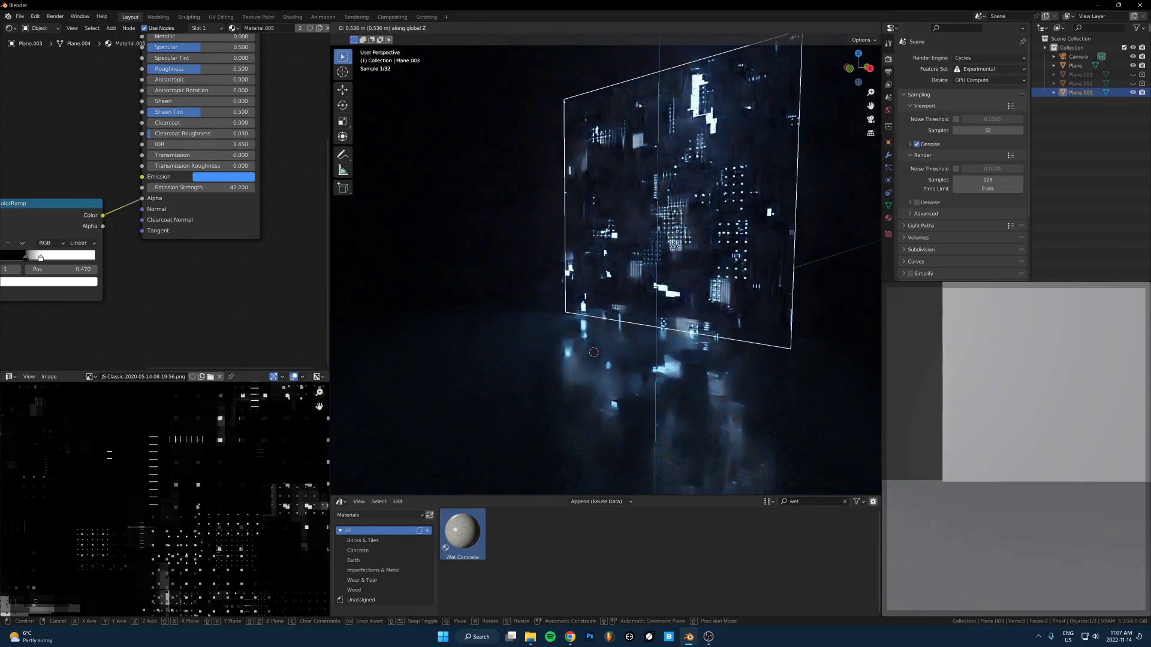
{"action": "left_click", "coordinate": [674, 246]}
Add a tall flame photo from the Fire folder in Unsplash Downloads to the plane's material as an image texture.
{"action": "scroll", "coordinate": [136, 178], "scroll_direction": "down", "scroll_amount": 2}
{"action": "middle_click_drag", "start_coordinate": [91, 278], "coordinate": [279, 259]}
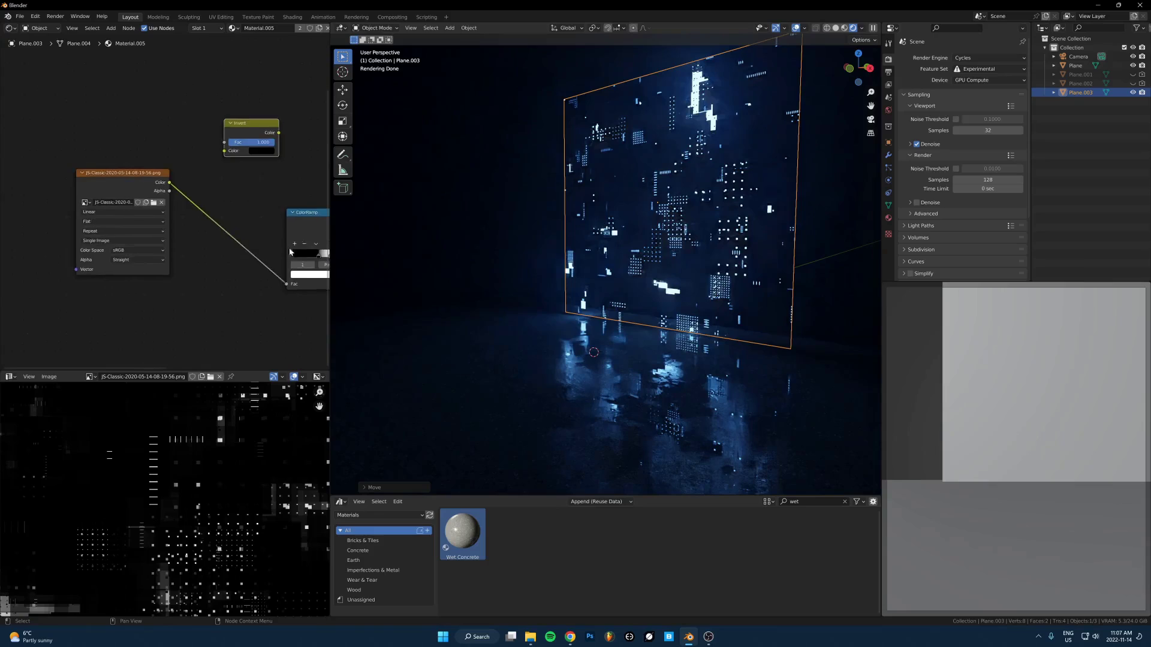
{"action": "scroll", "coordinate": [165, 201], "scroll_direction": "down", "scroll_amount": 3}
{"action": "left_click", "coordinate": [531, 637]}
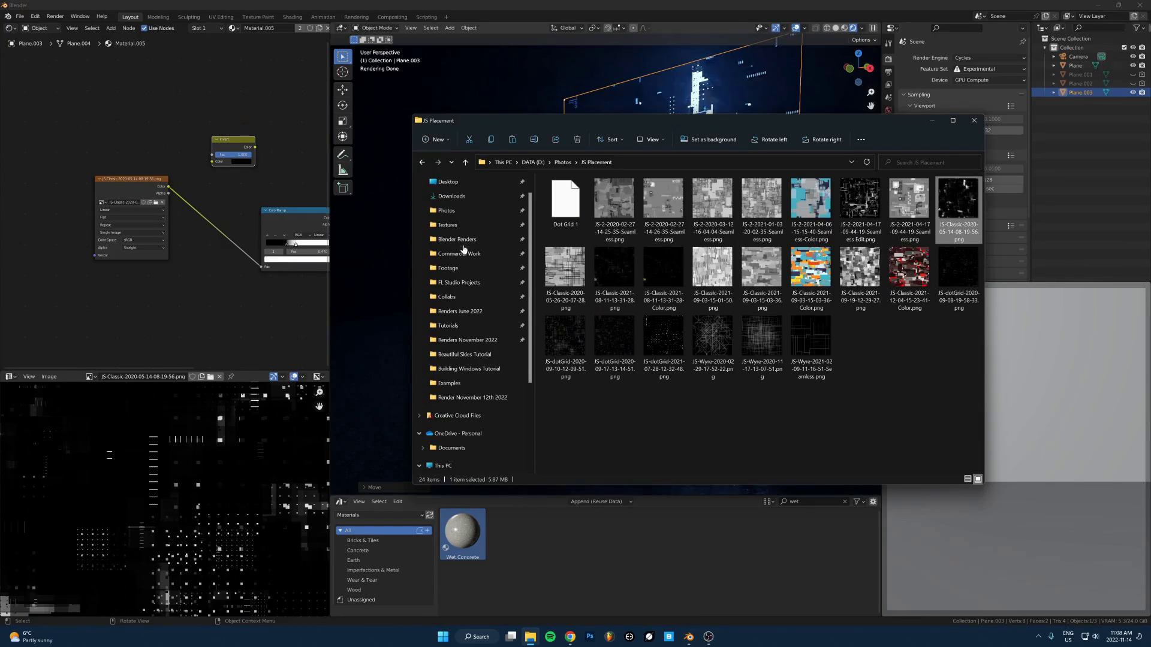
{"action": "scroll", "coordinate": [462, 252], "scroll_direction": "up", "scroll_amount": 1}
{"action": "left_click", "coordinate": [459, 229]}
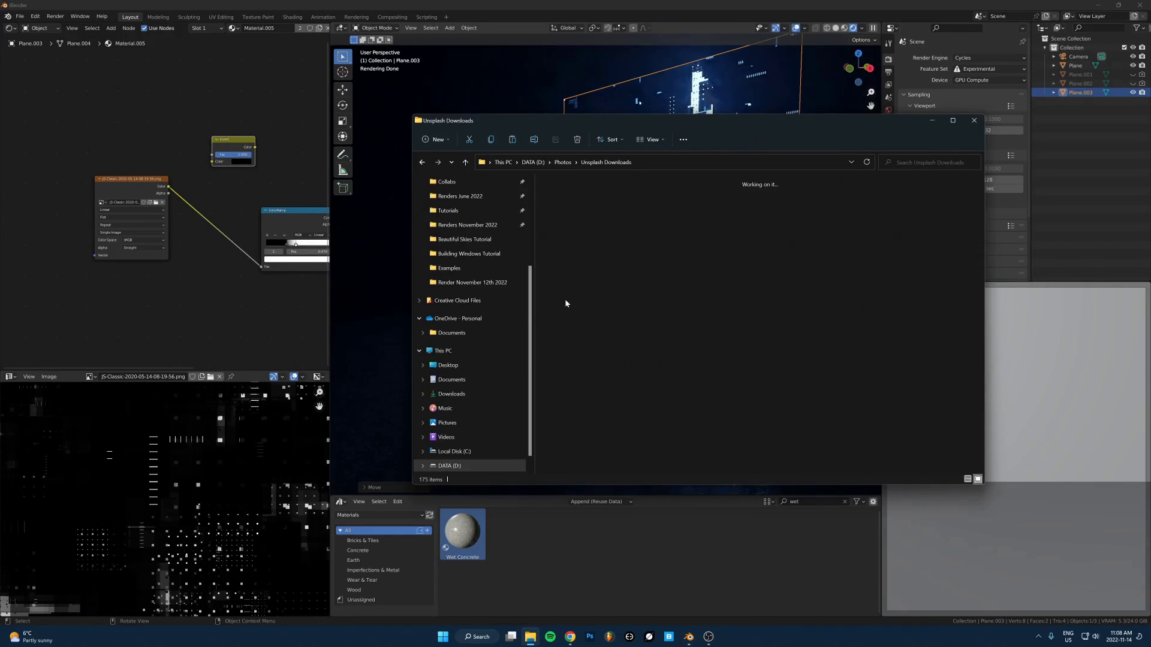
{"action": "double_click", "coordinate": [563, 312]}
{"action": "double_click", "coordinate": [662, 204]}
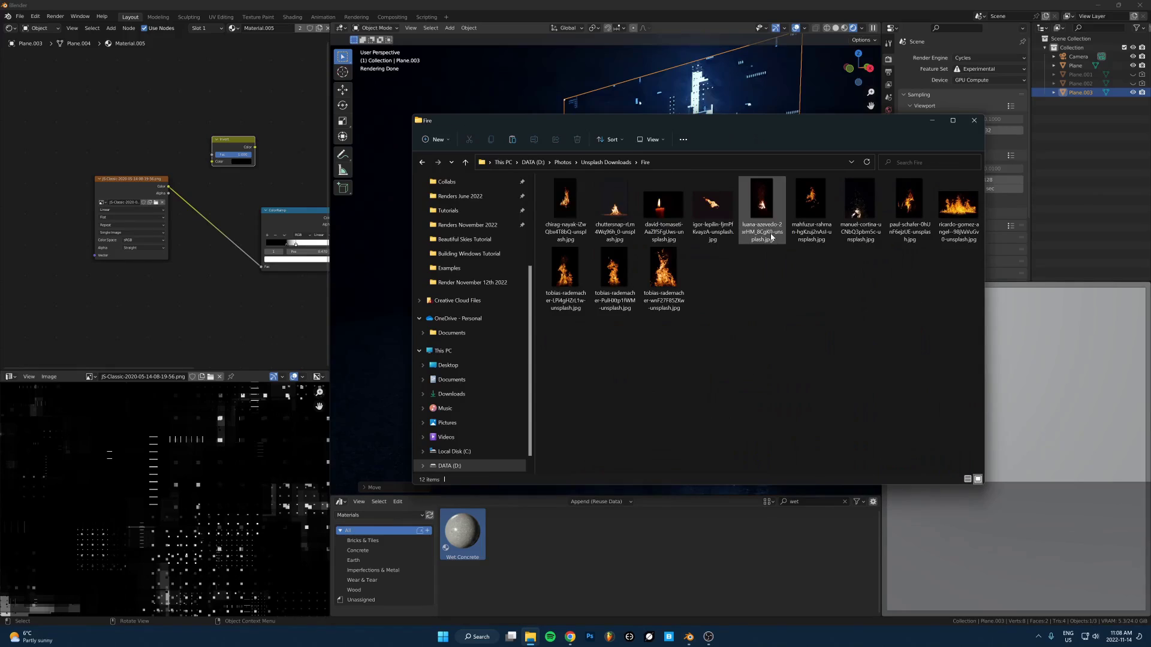
{"action": "left_click_drag", "start_coordinate": [561, 285], "coordinate": [104, 286]}
Connect the fire texture's Color to the ColorRamp and the shader's Emission, with the ramp's white stop at 1.000.
{"action": "middle_click_drag", "start_coordinate": [258, 306], "coordinate": [125, 319]}
{"action": "scroll", "coordinate": [124, 319], "scroll_direction": "up", "scroll_amount": 1}
{"action": "left_click_drag", "start_coordinate": [52, 310], "coordinate": [390, 286]}
{"action": "key", "text": "Escape"}
{"action": "scroll", "coordinate": [178, 280], "scroll_direction": "up", "scroll_amount": 2}
{"action": "scroll", "coordinate": [629, 257], "scroll_direction": "down", "scroll_amount": 1}
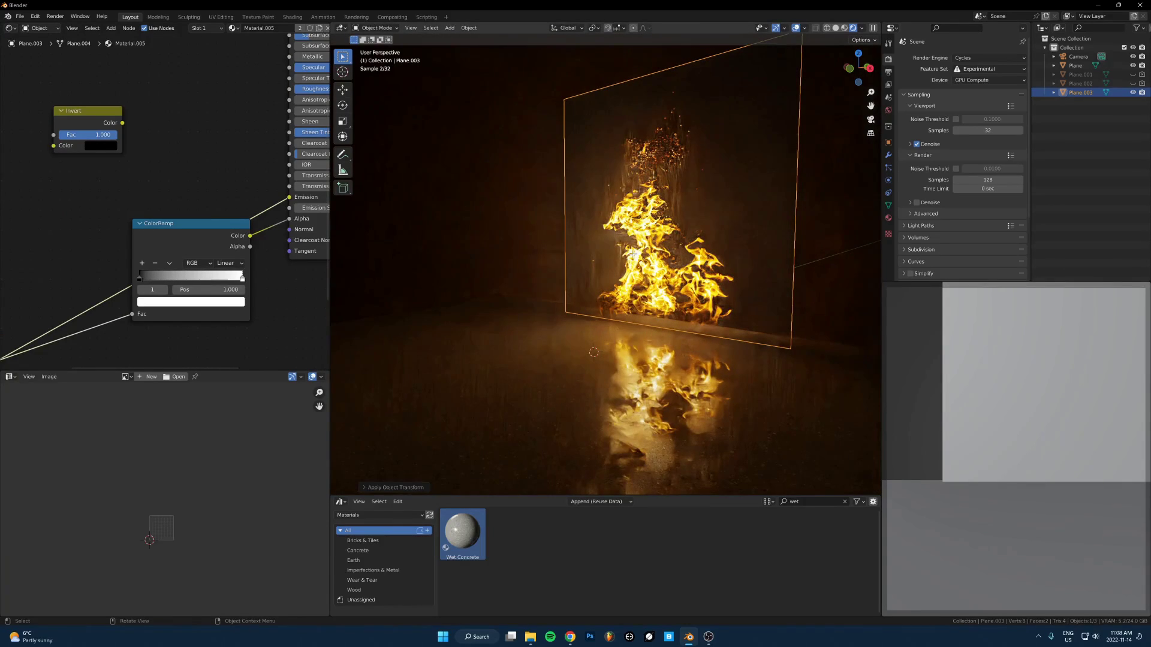
Unwrap the fire plane and move its UV island down along Y to the bottom of the flame photo.
{"action": "key", "text": "Tab"}
{"action": "key", "text": "u"}
{"action": "left_click", "coordinate": [634, 254]}
{"action": "scroll", "coordinate": [112, 492], "scroll_direction": "down", "scroll_amount": 4}
{"action": "key", "text": "a"}
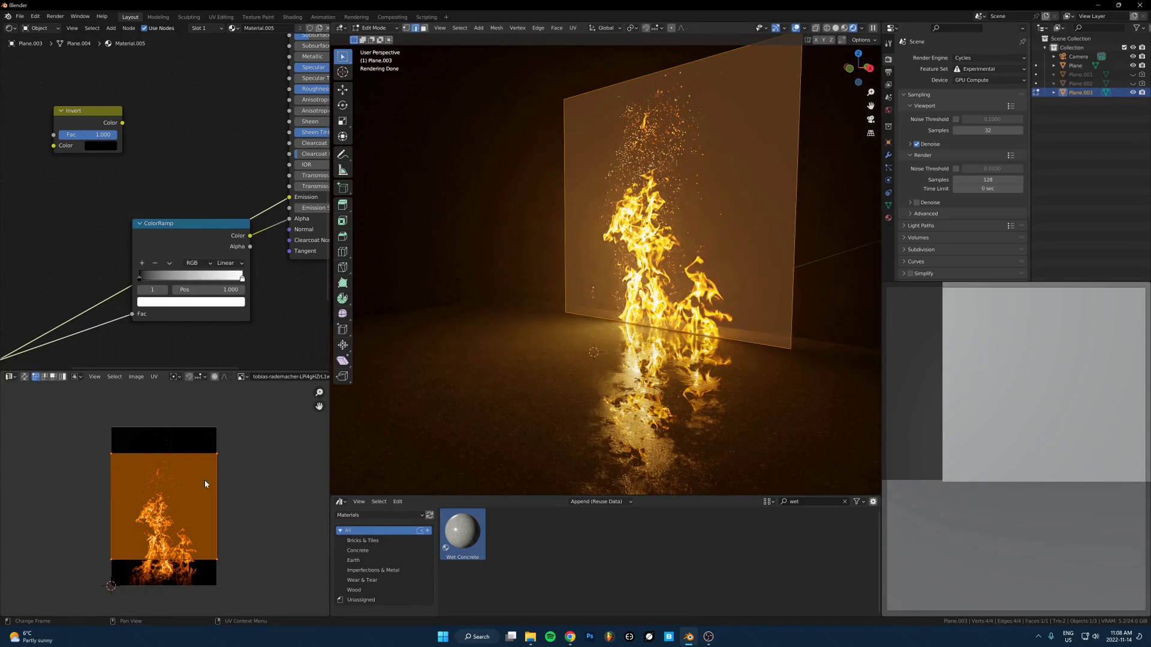
{"action": "key", "text": "g"}
{"action": "key", "text": "y"}
{"action": "left_click", "coordinate": [202, 528]}
Raise the fire plane's top edge along Z in Edit Mode to make the plane taller, and return to Object Mode.
{"action": "scroll", "coordinate": [599, 258], "scroll_direction": "down", "scroll_amount": 5}
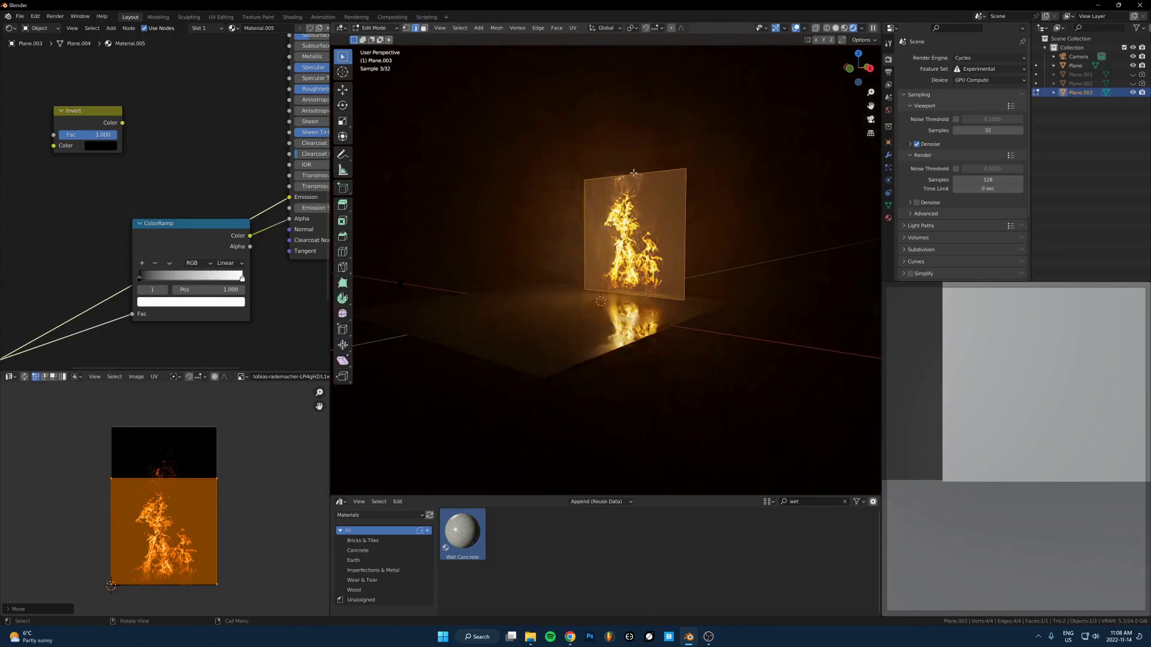
{"action": "left_click", "coordinate": [666, 188]}
{"action": "key", "text": "g"}
{"action": "key", "text": "z"}
{"action": "left_click", "coordinate": [673, 124]}
{"action": "key", "text": "Tab"}
Scale the whole fire plane down and lower it along Z toward the floor.
{"action": "scroll", "coordinate": [673, 204], "scroll_direction": "up", "scroll_amount": 3}
{"action": "key", "text": "s"}
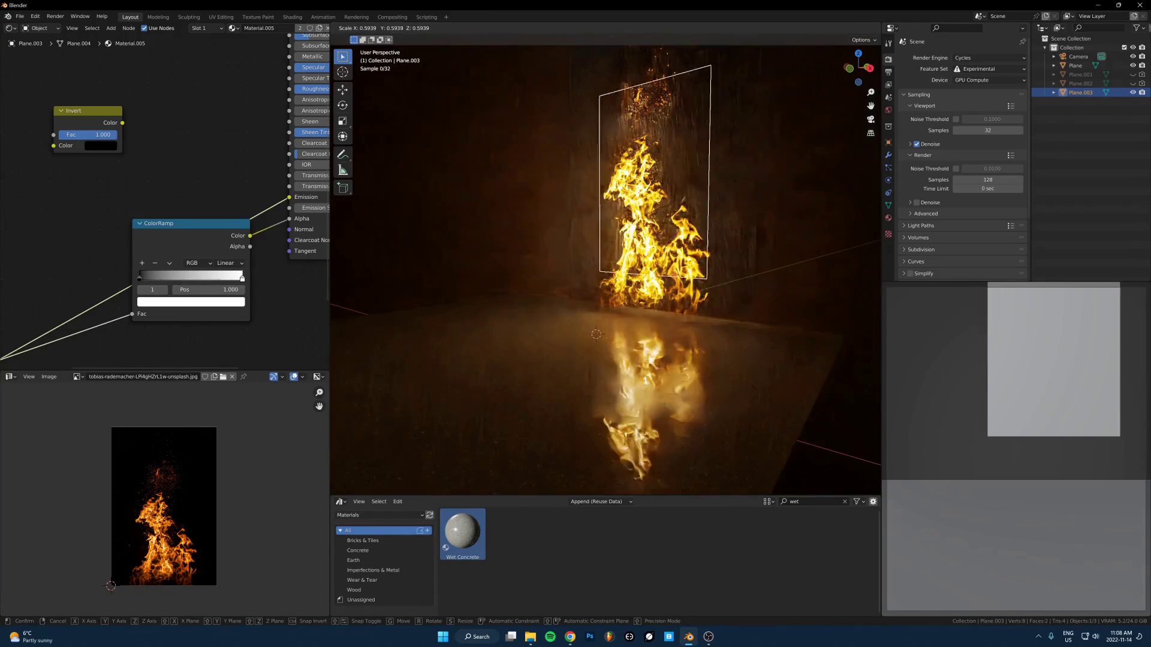
{"action": "left_click", "coordinate": [717, 178]}
{"action": "key", "text": "g"}
{"action": "key", "text": "z"}
{"action": "left_click", "coordinate": [722, 242]}
Fine-tune the fire plane's scale and Z height so the base of the flames meets the floor.
{"action": "key", "text": "s"}
{"action": "left_click", "coordinate": [758, 250]}
{"action": "key", "text": "g"}
{"action": "key", "text": "z"}
{"action": "left_click", "coordinate": [765, 255]}
{"action": "key", "text": "g"}
{"action": "key", "text": "z"}
{"action": "left_click", "coordinate": [775, 241]}
{"action": "middle_click_drag", "start_coordinate": [775, 240], "coordinate": [743, 250]}
{"action": "left_click", "coordinate": [765, 272]}
Set the ColorRamp's black stop position to 0.058 to trim the flame mask, and deselect the plane.
{"action": "scroll", "coordinate": [744, 252], "scroll_direction": "up", "scroll_amount": 2}
{"action": "left_click", "coordinate": [644, 246]}
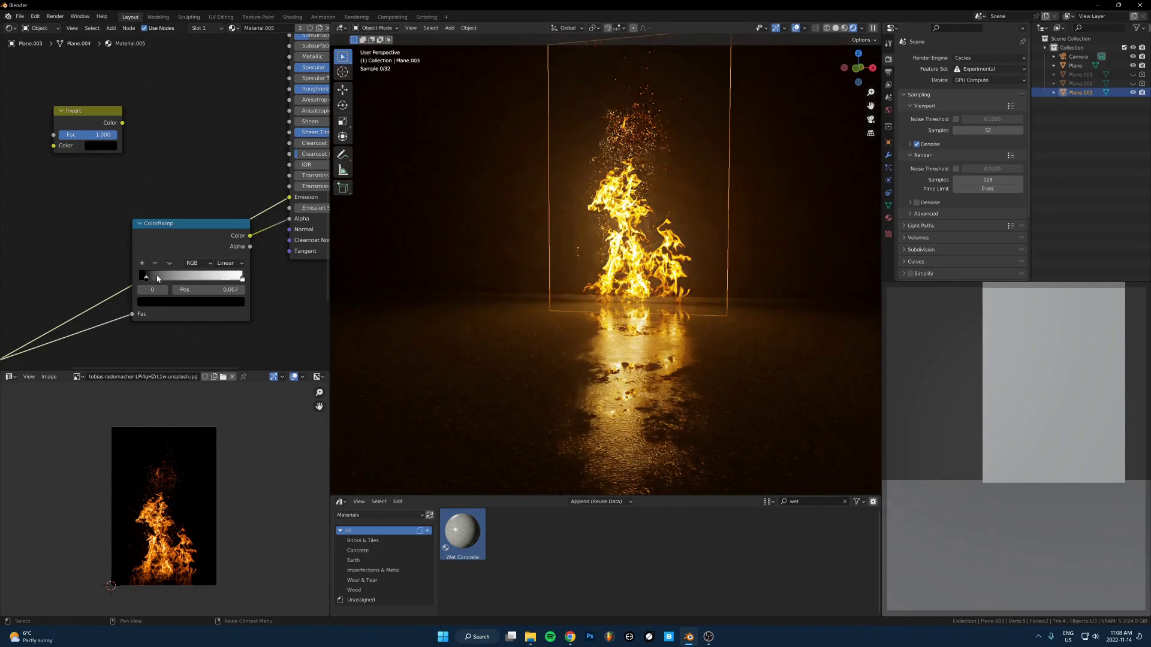
{"action": "left_click_drag", "start_coordinate": [157, 274], "coordinate": [154, 275]}
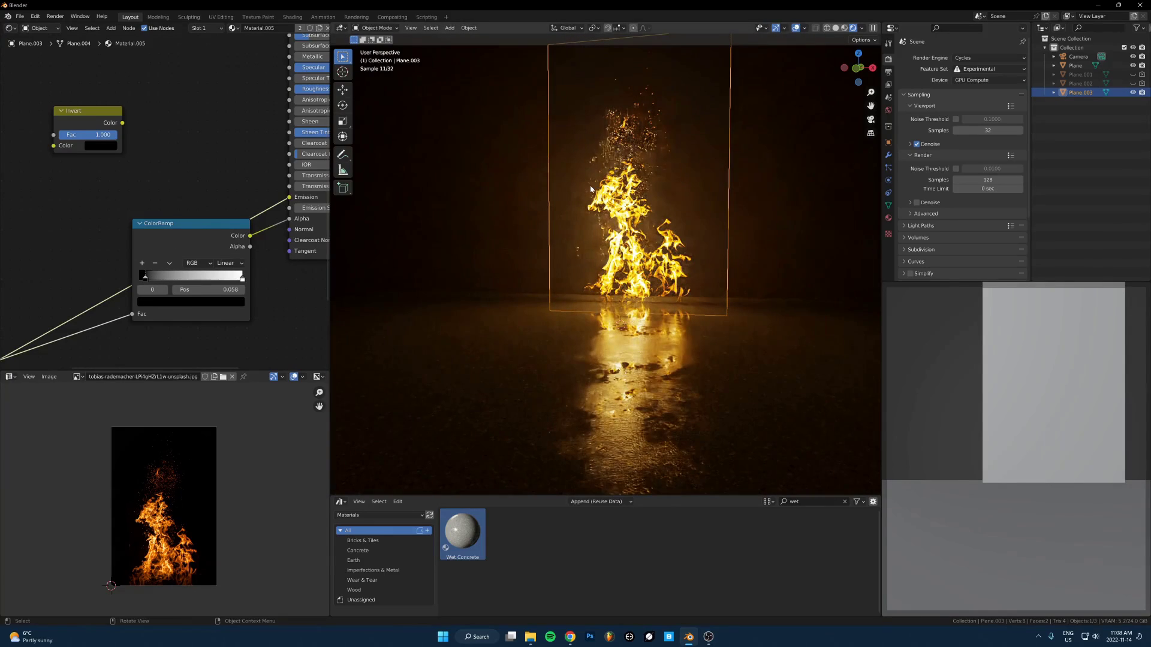
{"action": "left_click", "coordinate": [448, 231]}
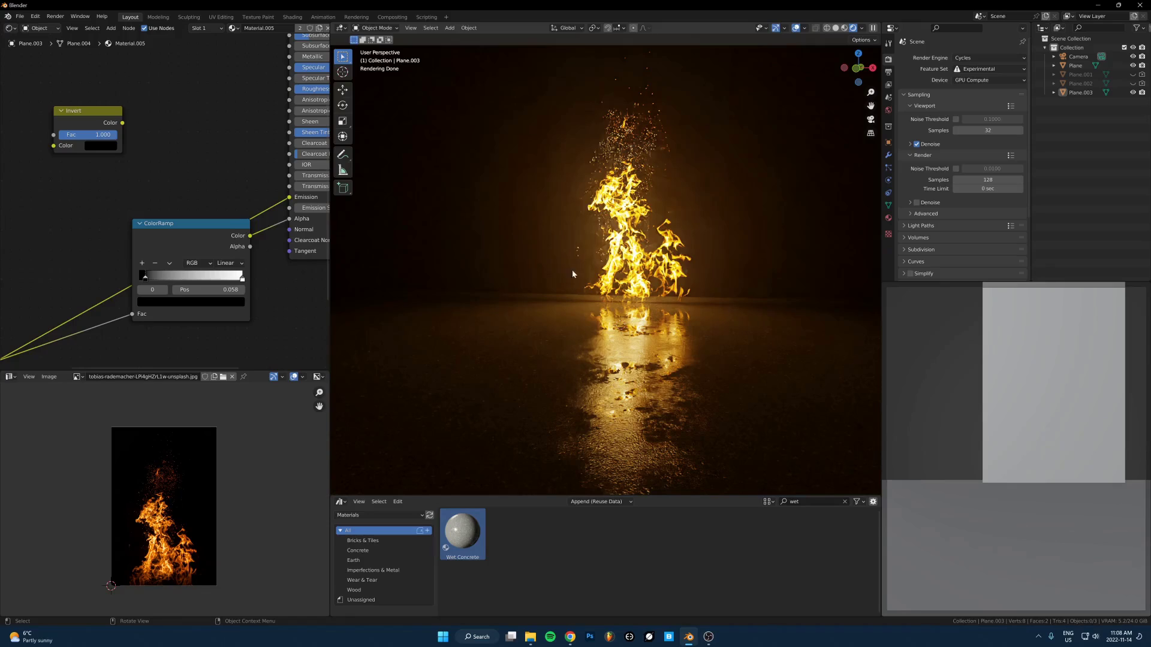
Delete the unused JS-Classic image texture and Invert nodes from the fire plane's material.
{"action": "middle_click_drag", "start_coordinate": [681, 292], "coordinate": [663, 293]}
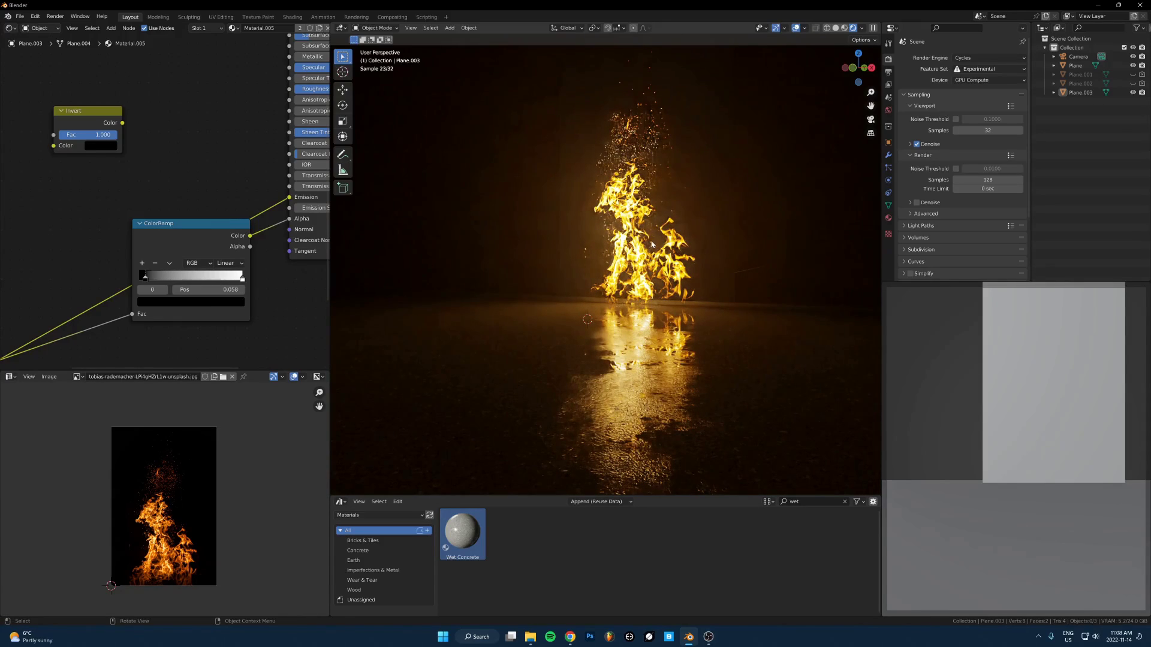
{"action": "middle_click_drag", "start_coordinate": [591, 261], "coordinate": [679, 237]}
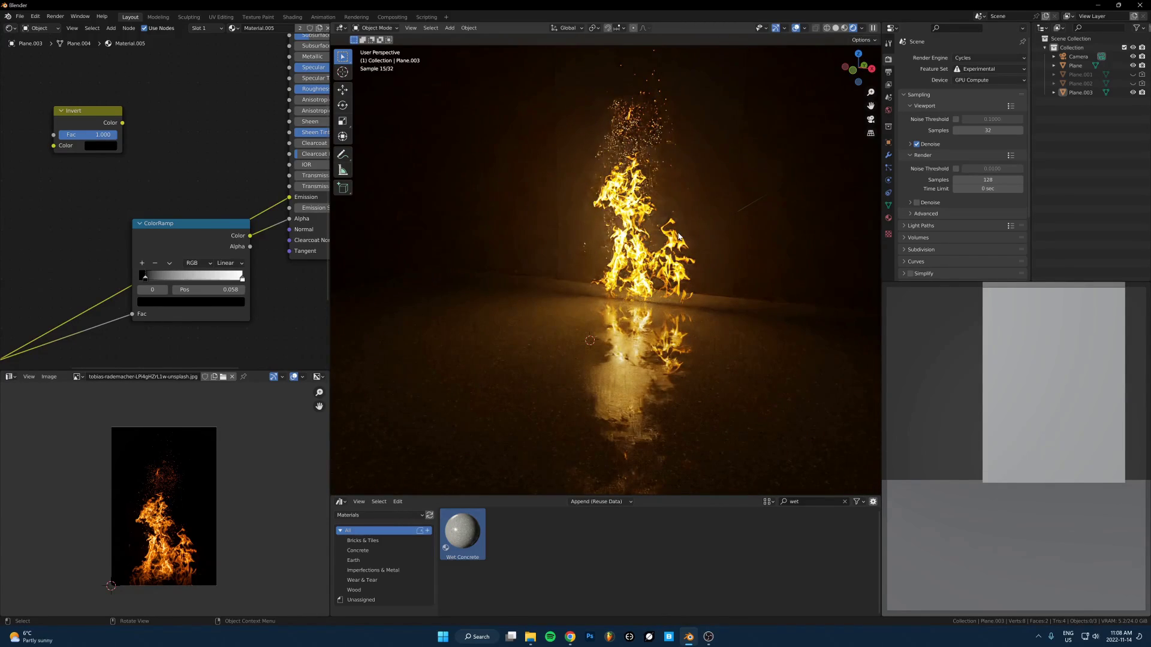
{"action": "left_click", "coordinate": [729, 186]}
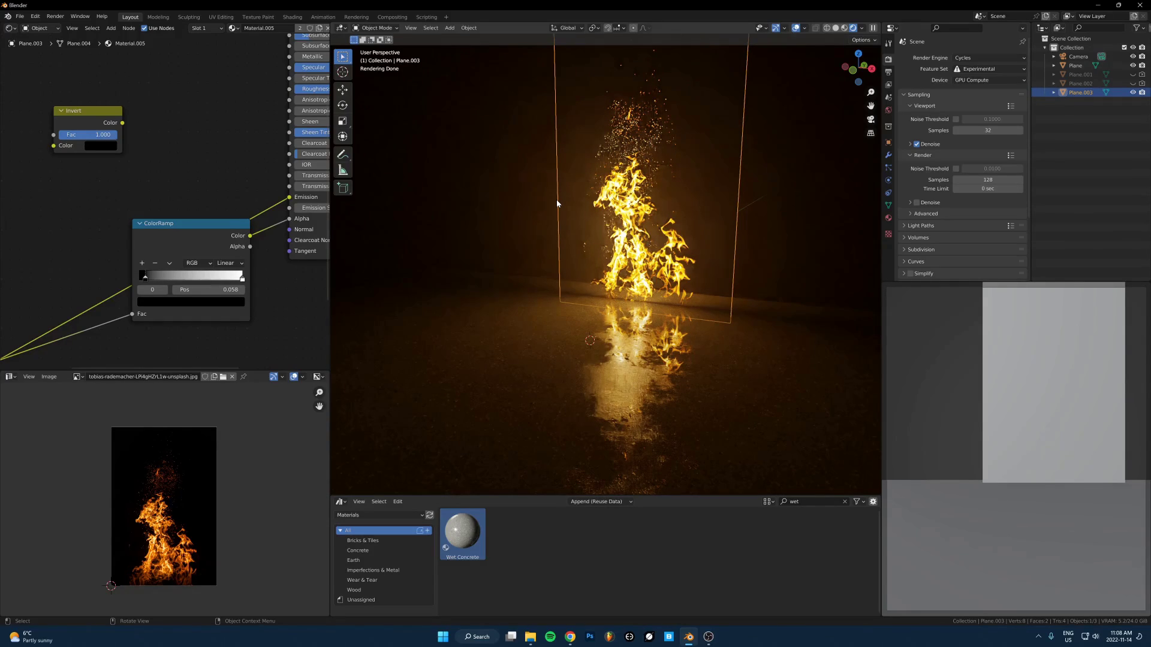
{"action": "scroll", "coordinate": [199, 227], "scroll_direction": "down", "scroll_amount": 3}
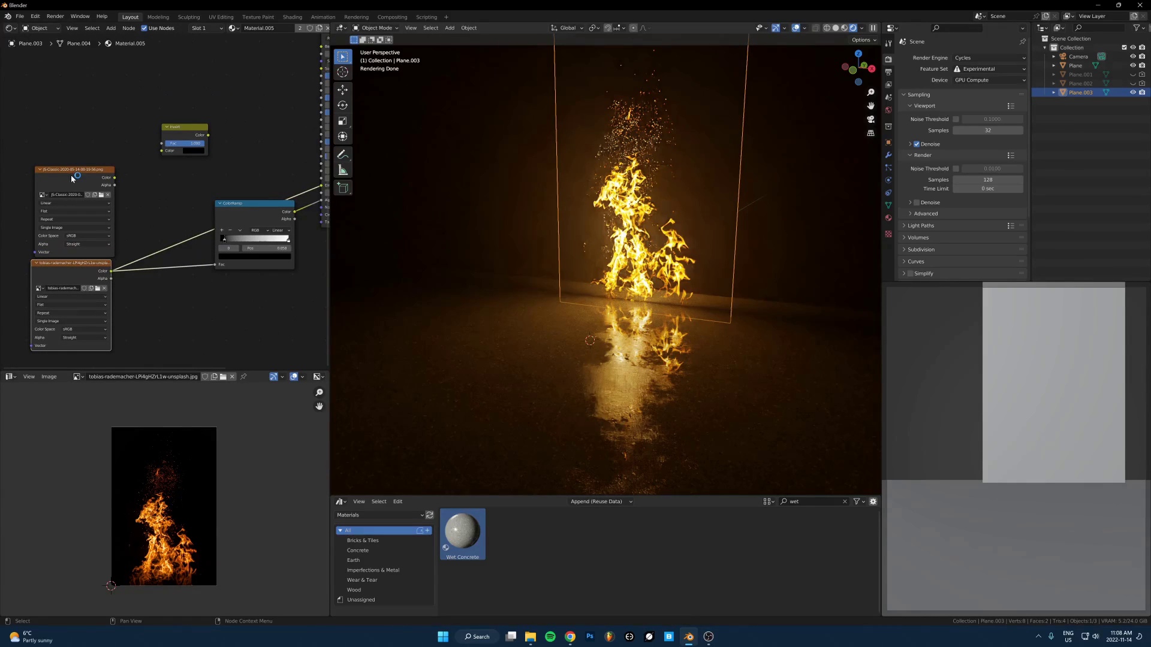
{"action": "left_click", "coordinate": [89, 181]}
{"action": "left_click", "coordinate": [180, 140]}
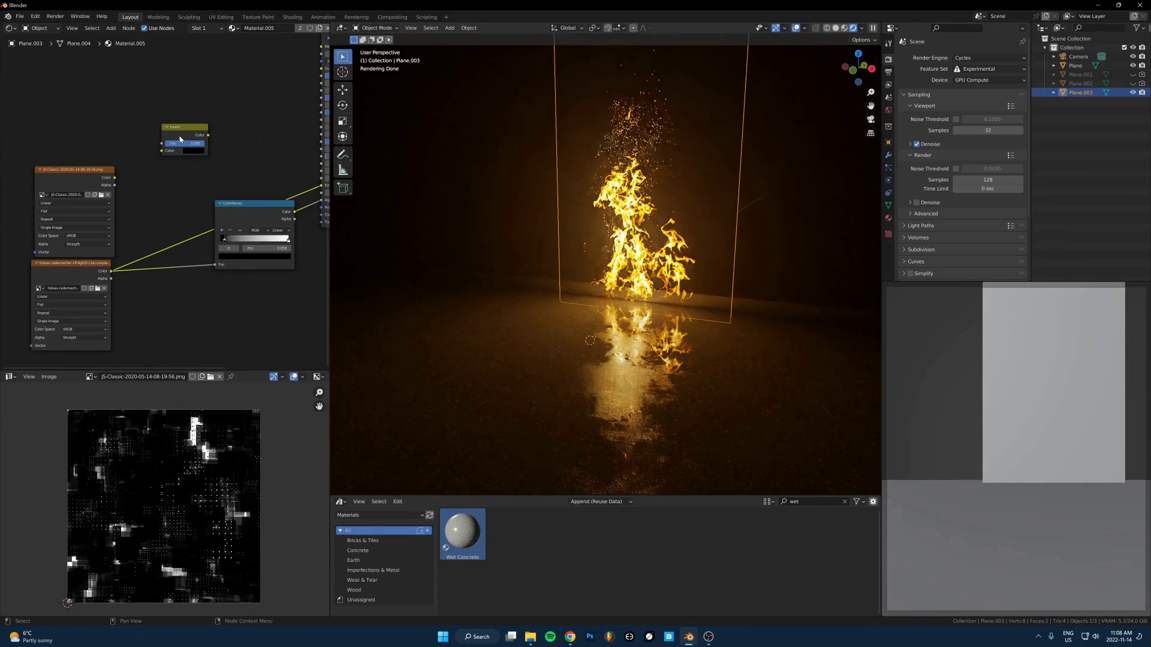
{"action": "left_click_drag", "start_coordinate": [65, 134], "coordinate": [171, 211]}
{"action": "key", "text": "x"}
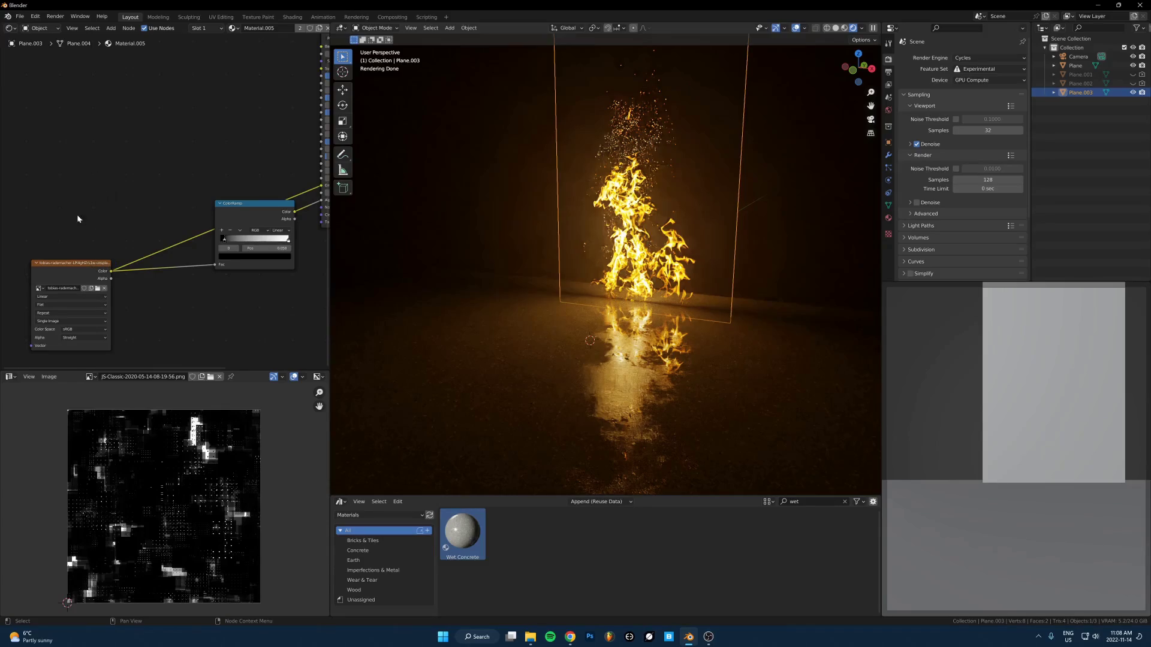
Move the remaining image texture node up and replace its fire image with the noodle bowl and chopsticks photo.
{"action": "left_click_drag", "start_coordinate": [73, 263], "coordinate": [102, 154]}
{"action": "scroll", "coordinate": [190, 256], "scroll_direction": "up", "scroll_amount": 6}
{"action": "left_click", "coordinate": [105, 168]}
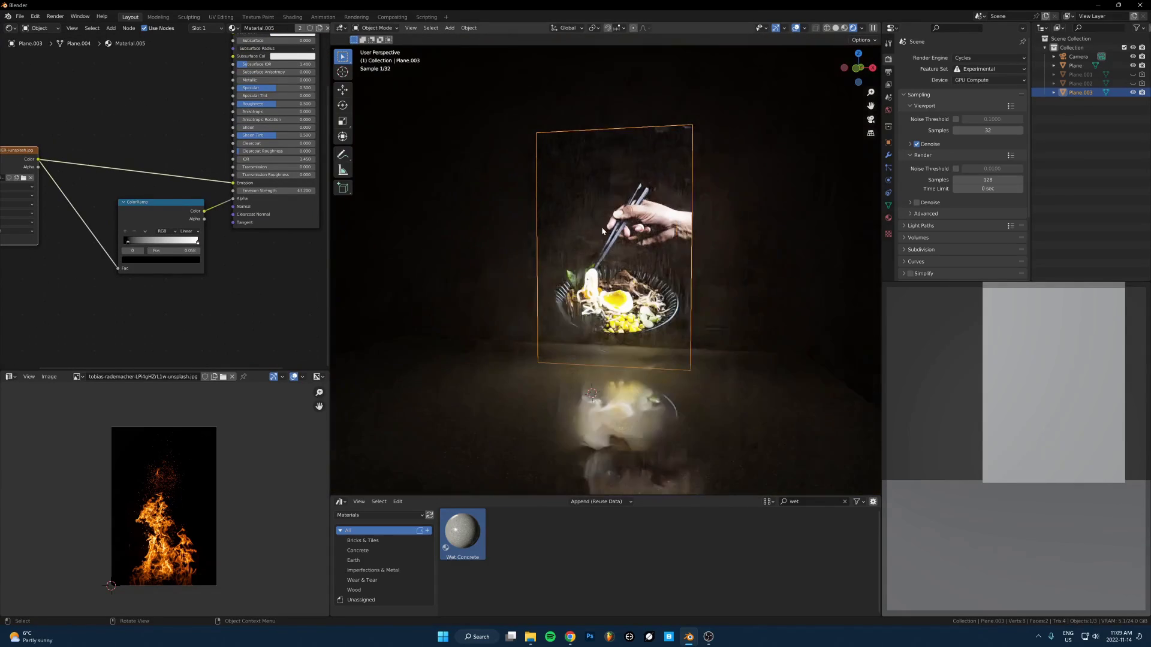
{"action": "scroll", "coordinate": [267, 236], "scroll_direction": "up", "scroll_amount": 2}
Collapse all of the plane's UVs along X into a thin vertical line and move it across the noodle bowl photo.
{"action": "key", "text": "Tab"}
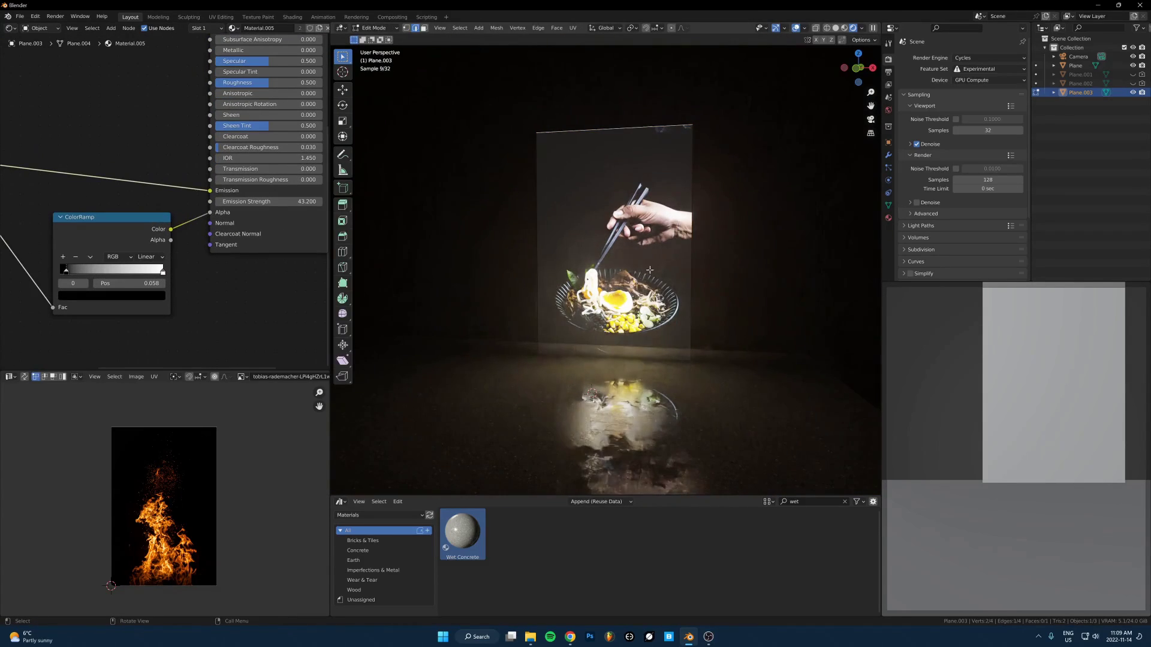
{"action": "key", "text": "a"}
{"action": "scroll", "coordinate": [681, 259], "scroll_direction": "up", "scroll_amount": 3}
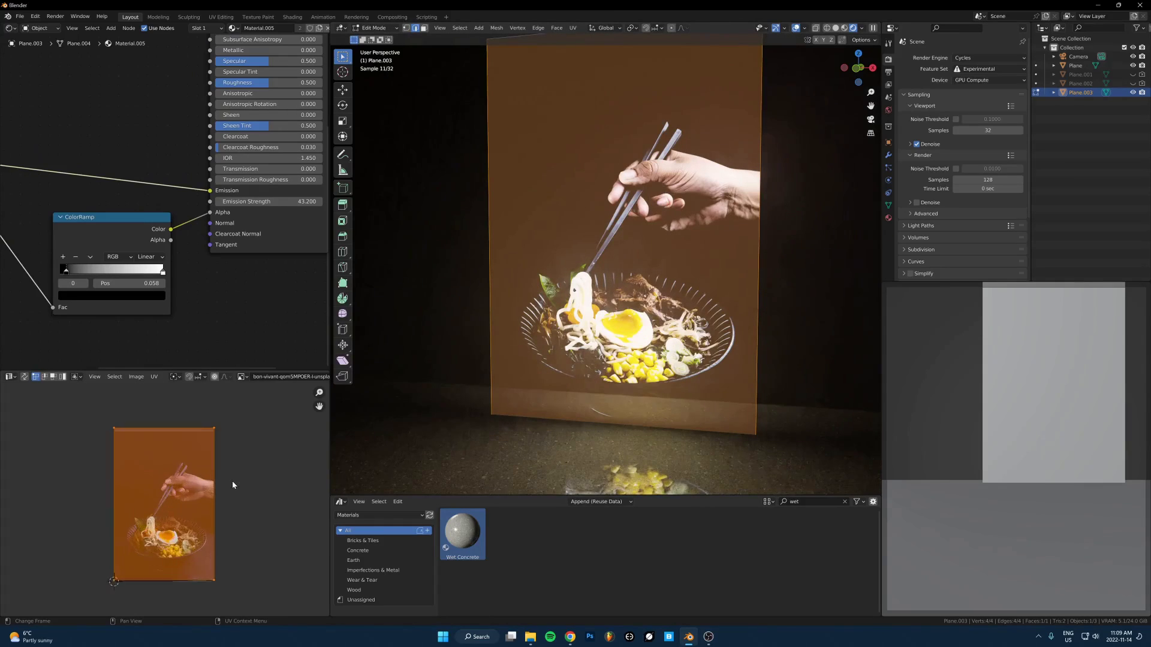
{"action": "key", "text": "s"}
{"action": "key", "text": "x"}
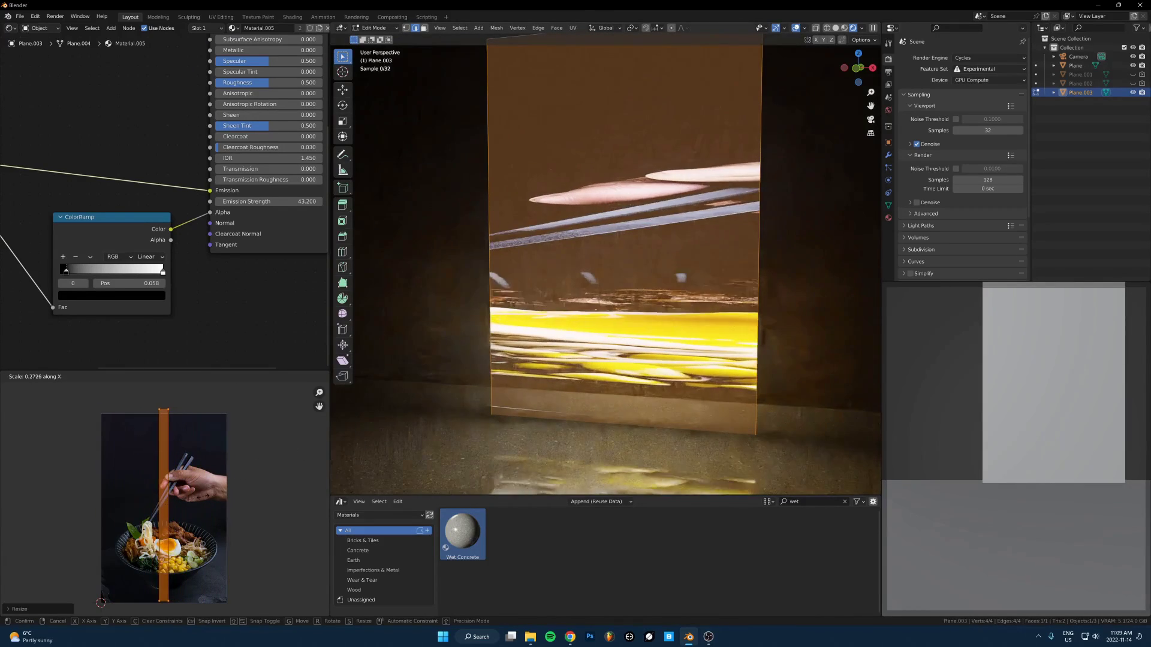
{"action": "left_click", "coordinate": [234, 481]}
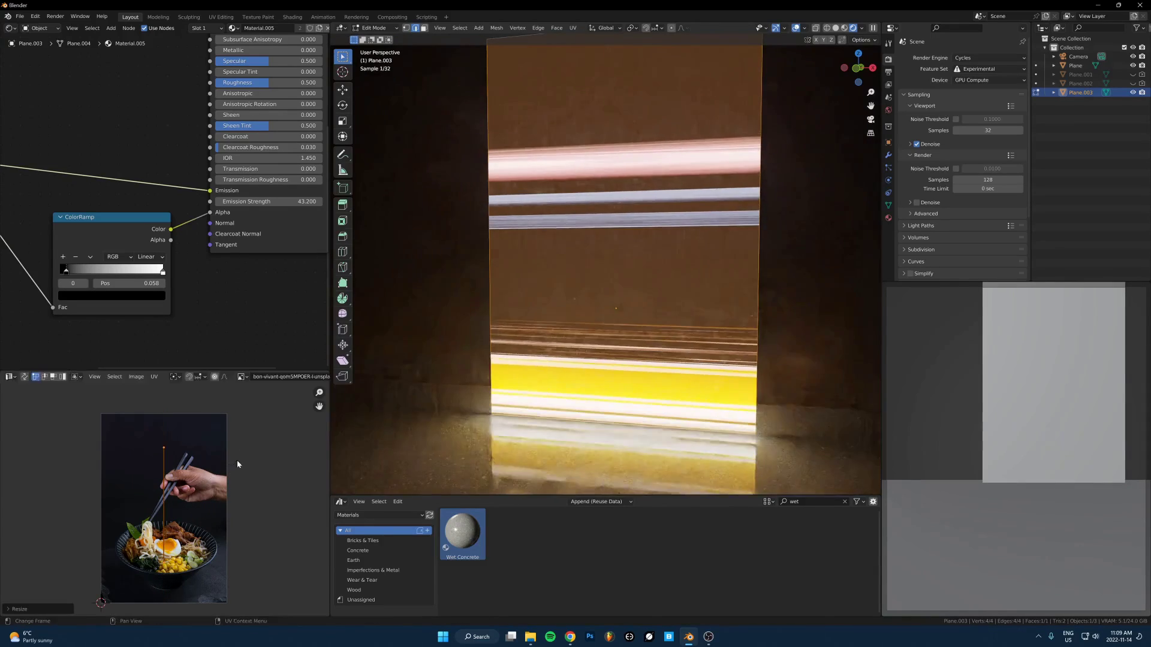
{"action": "key", "text": "g"}
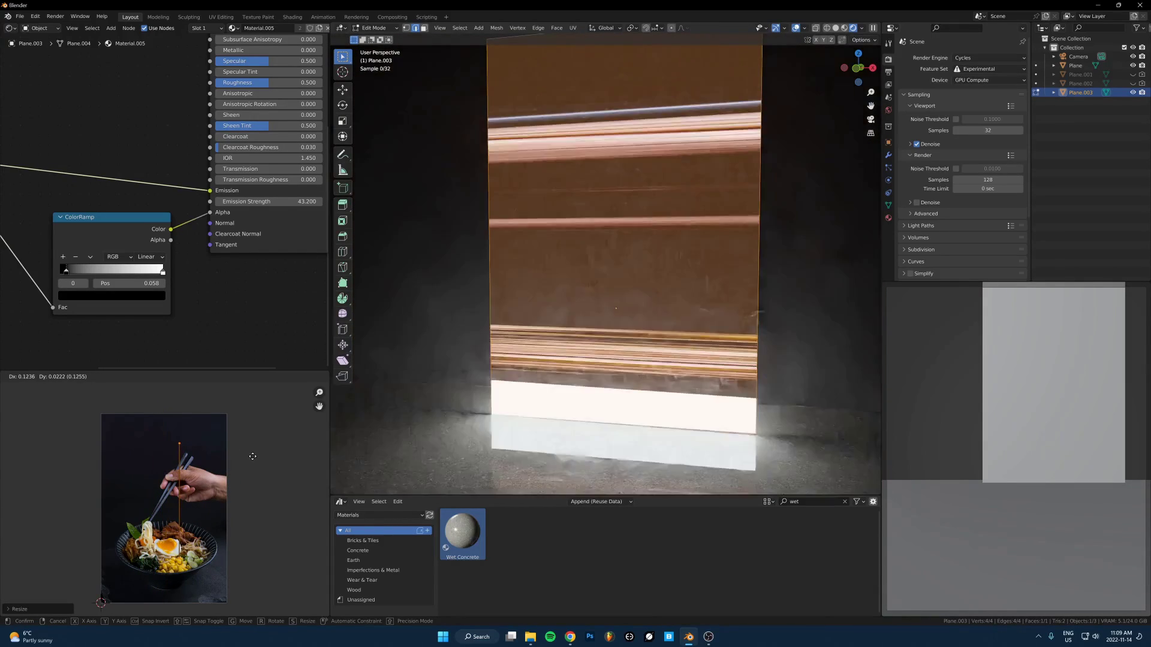
{"action": "left_click", "coordinate": [252, 456]}
{"action": "key", "text": "s"}
{"action": "key", "text": "x"}
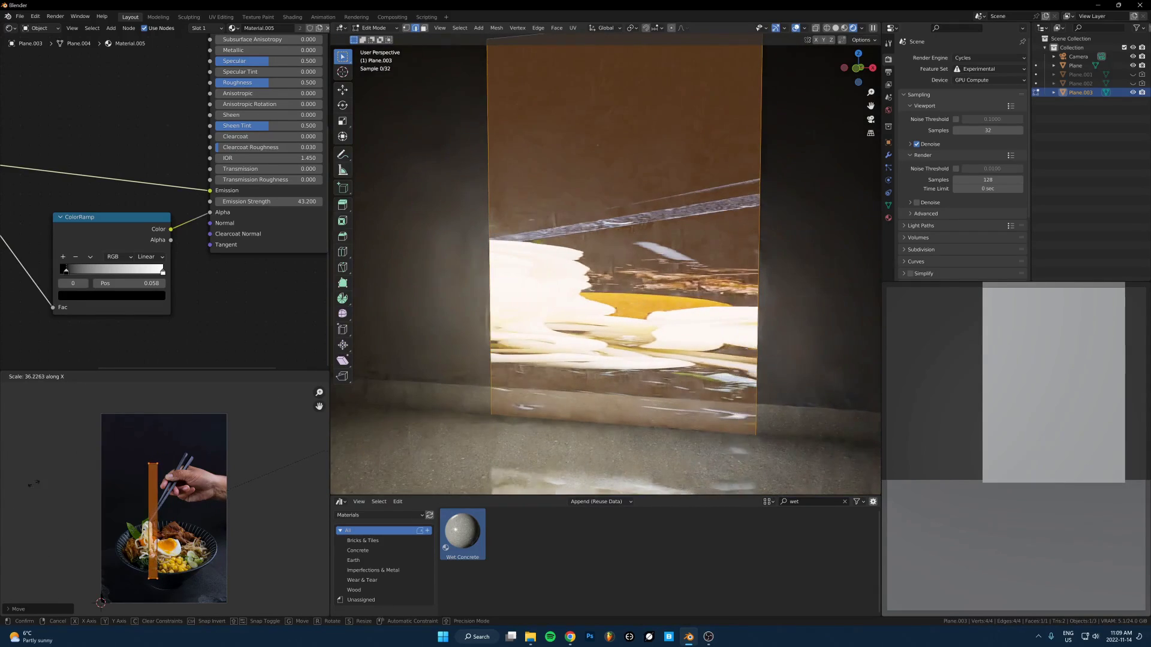
{"action": "key", "text": "Escape"}
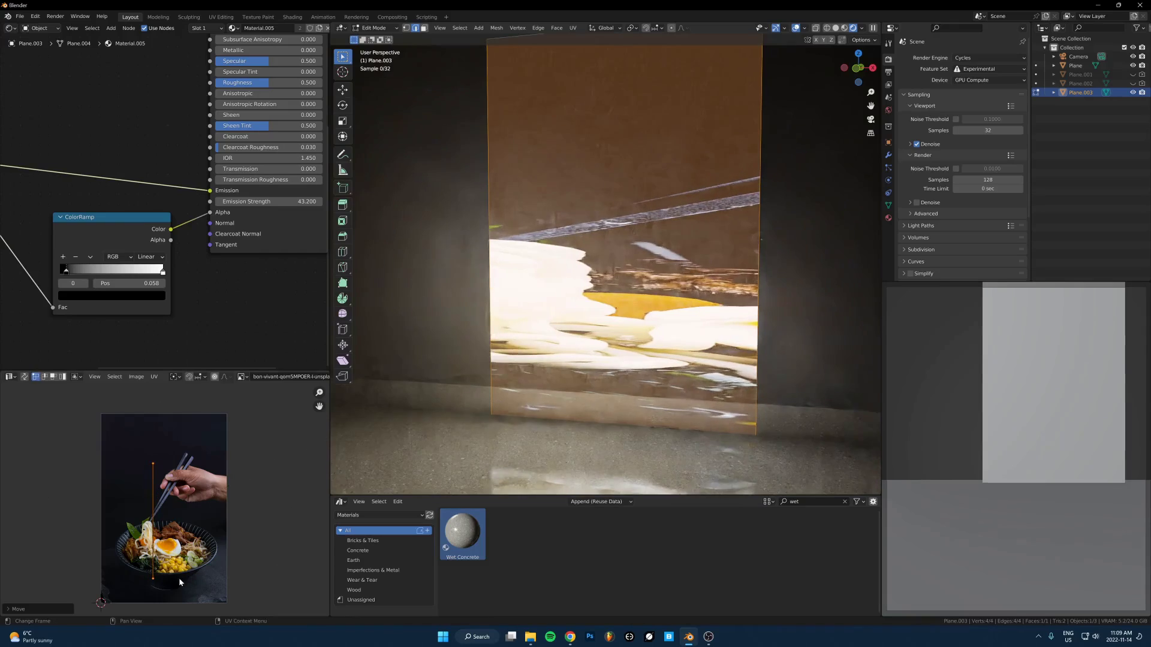
{"action": "key", "text": "s"}
{"action": "key", "text": "x"}
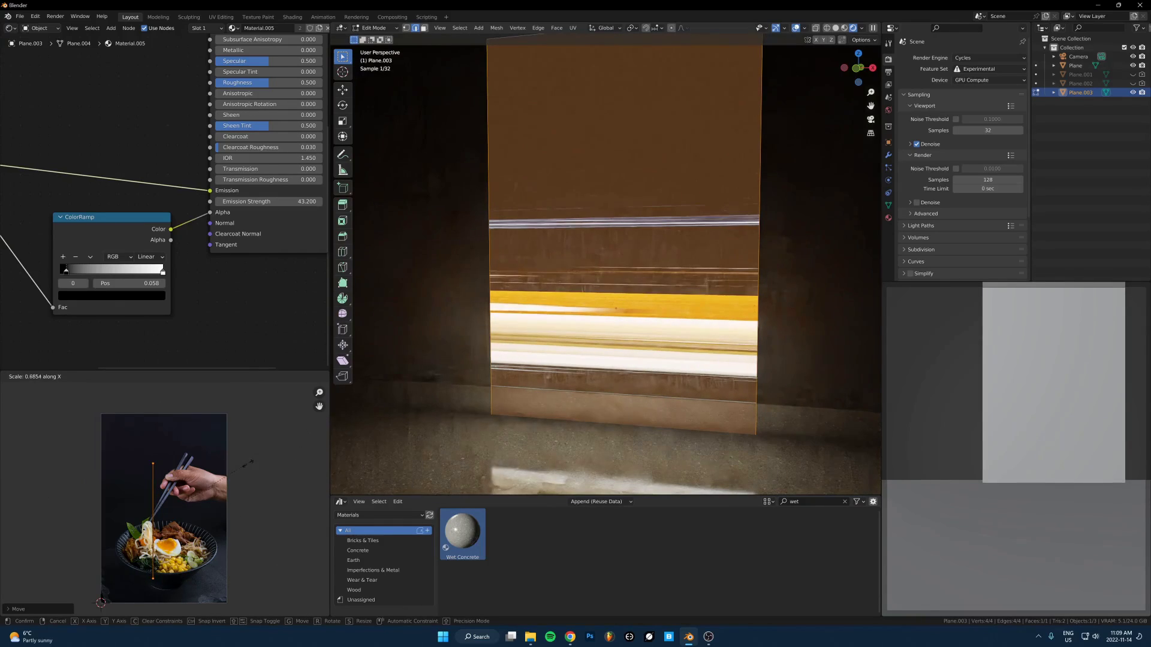
{"action": "key", "text": "Escape"}
Widen the plane's mesh along X into a long panel of light streaks and return to Object Mode.
{"action": "scroll", "coordinate": [616, 285], "scroll_direction": "down", "scroll_amount": 3}
{"action": "scroll", "coordinate": [665, 268], "scroll_direction": "down", "scroll_amount": 2}
{"action": "key", "text": "s"}
{"action": "key", "text": "x"}
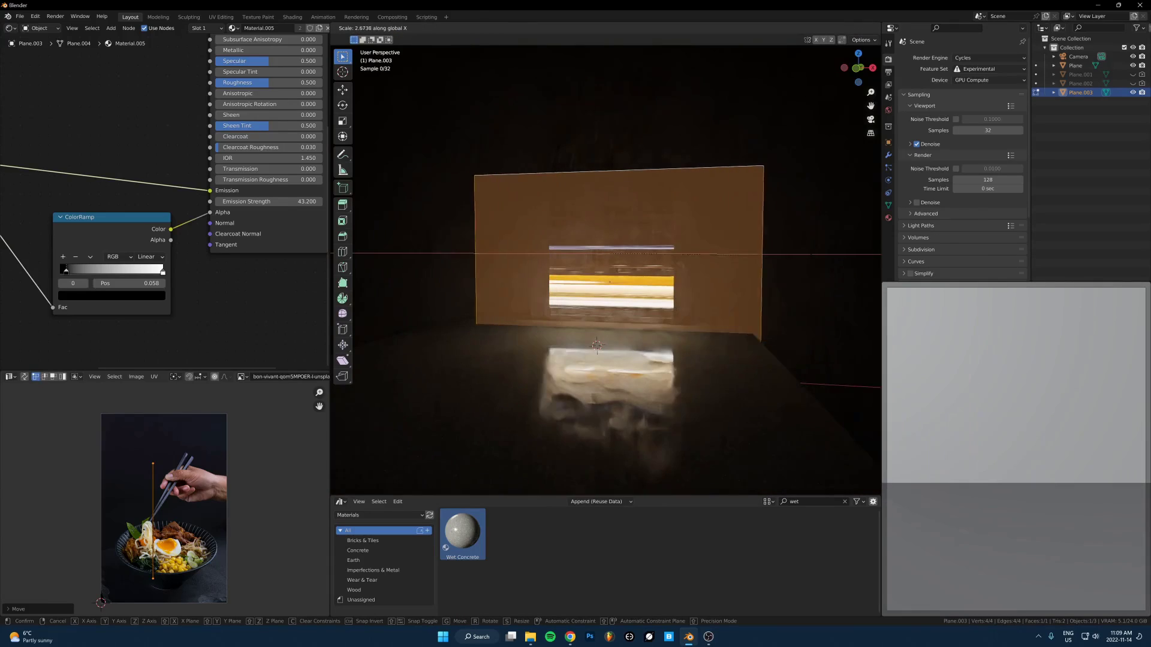
{"action": "left_click", "coordinate": [373, 281]}
{"action": "key", "text": "Tab"}
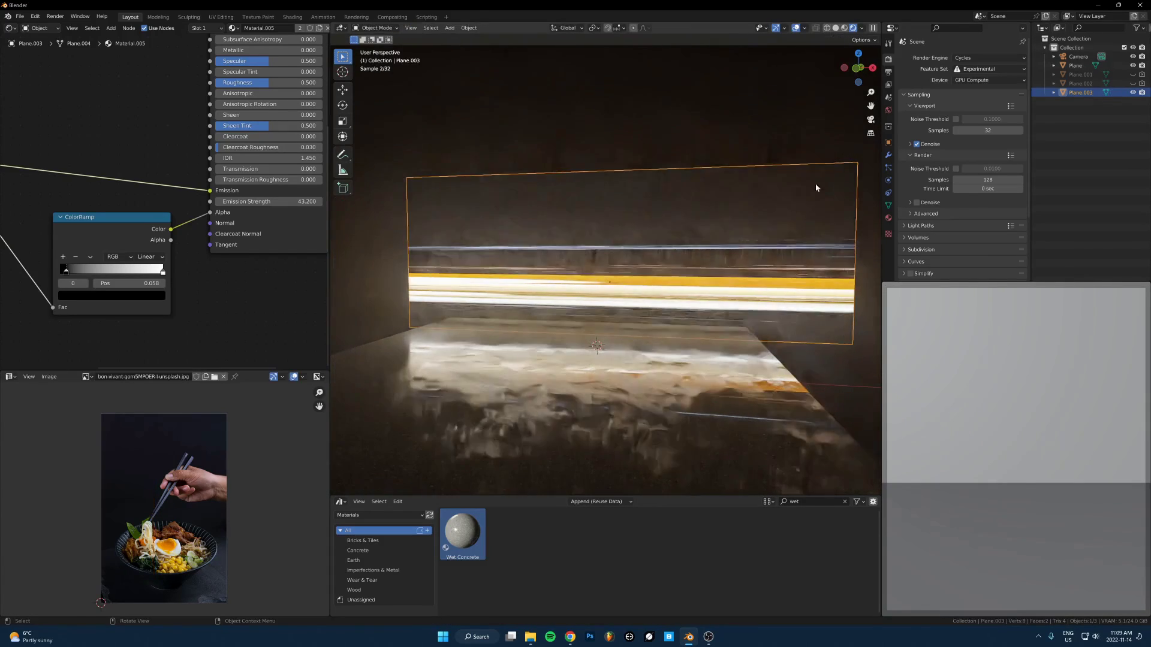
Reposition the wide streak plane along Y and adjust its height along Z.
{"action": "key", "text": "g"}
{"action": "key", "text": "y"}
{"action": "left_click", "coordinate": [809, 157]}
{"action": "scroll", "coordinate": [809, 157], "scroll_direction": "up", "scroll_amount": 4}
{"action": "key", "text": "g"}
{"action": "key", "text": "z"}
{"action": "left_click", "coordinate": [749, 192]}
{"action": "scroll", "coordinate": [209, 238], "scroll_direction": "down", "scroll_amount": 2}
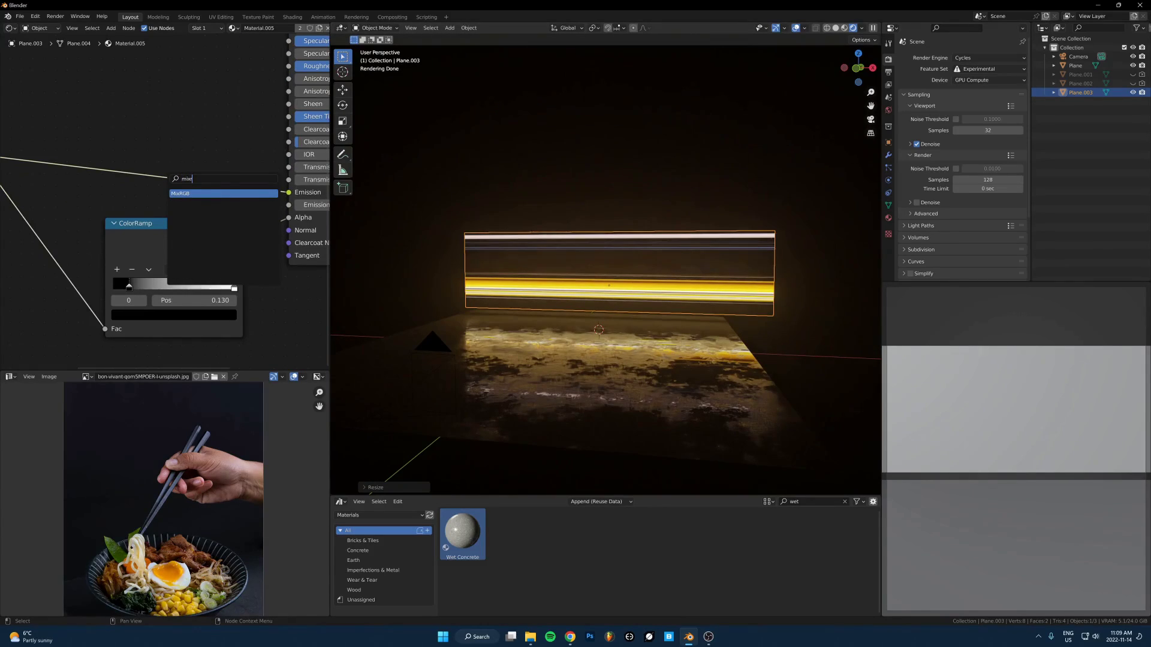
Add a MixRGB node above the ColorRamp in the streak material.
{"action": "key", "text": "Return"}
{"action": "left_click", "coordinate": [155, 66]}
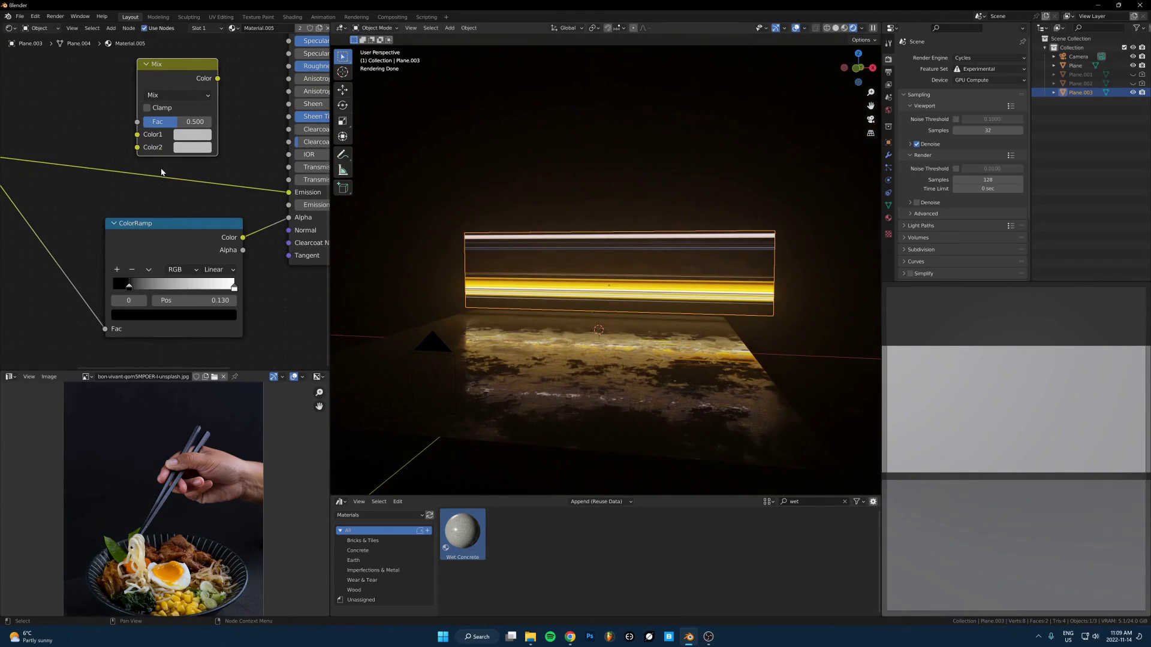
Insert a Hue Saturation Value node on the texture's Emission link and set its Hue to 0.940.
{"action": "key", "text": "shift+a"}
{"action": "left_click", "coordinate": [82, 142]}
{"action": "key", "text": "Return"}
{"action": "left_click", "coordinate": [96, 146]}
{"action": "scroll", "coordinate": [106, 173], "scroll_direction": "up", "scroll_amount": 4}
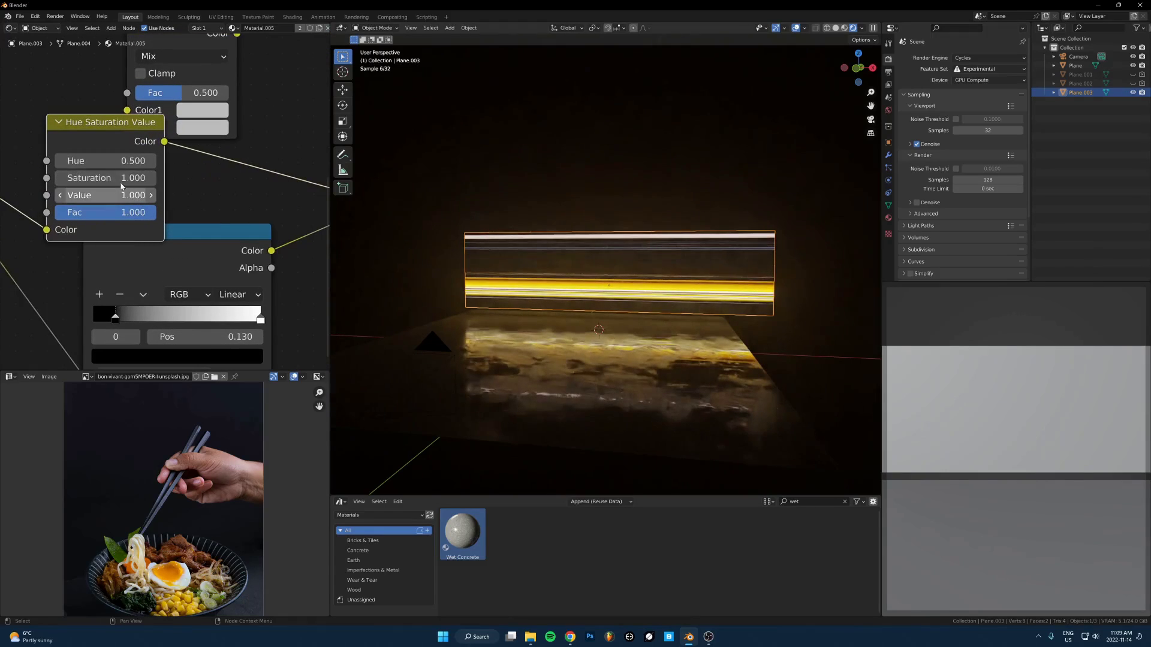
{"action": "left_click_drag", "start_coordinate": [109, 161], "coordinate": [194, 163], "text": "shift"}
Set the Mix node between Hue Saturation Value and Emission to Multiply with a factor of 0.856.
{"action": "scroll", "coordinate": [156, 180], "scroll_direction": "down", "scroll_amount": 2}
{"action": "left_click", "coordinate": [180, 192]}
{"action": "left_click", "coordinate": [185, 217]}
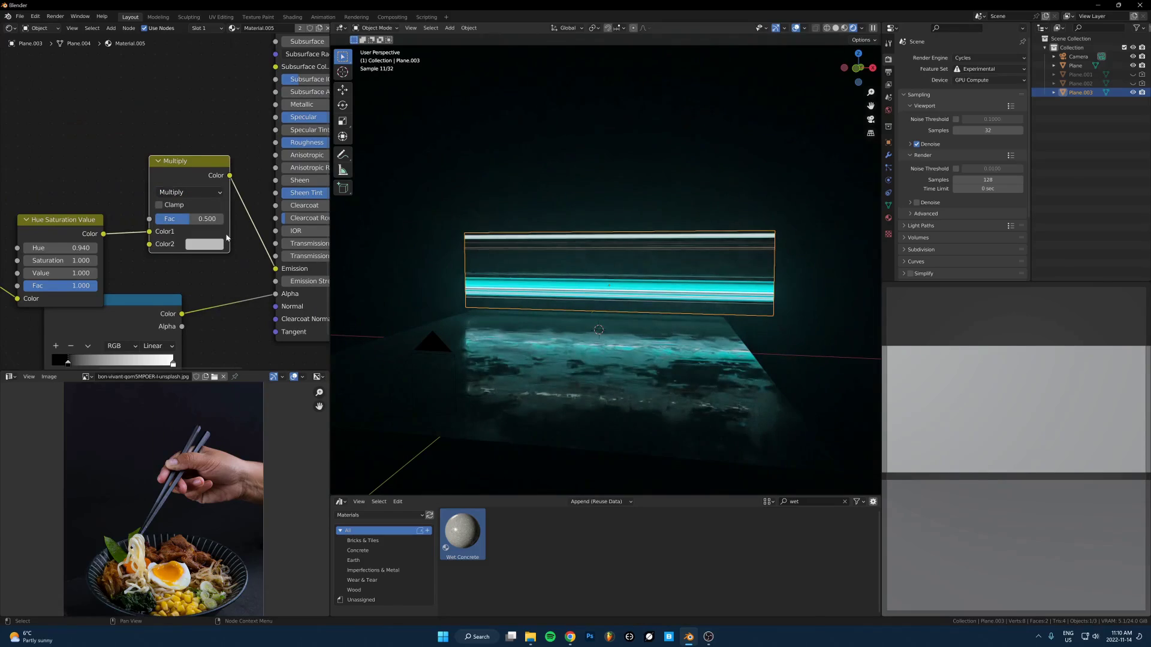
{"action": "left_click_drag", "start_coordinate": [205, 215], "coordinate": [230, 216]}
{"action": "left_click_drag", "start_coordinate": [183, 181], "coordinate": [175, 172]}
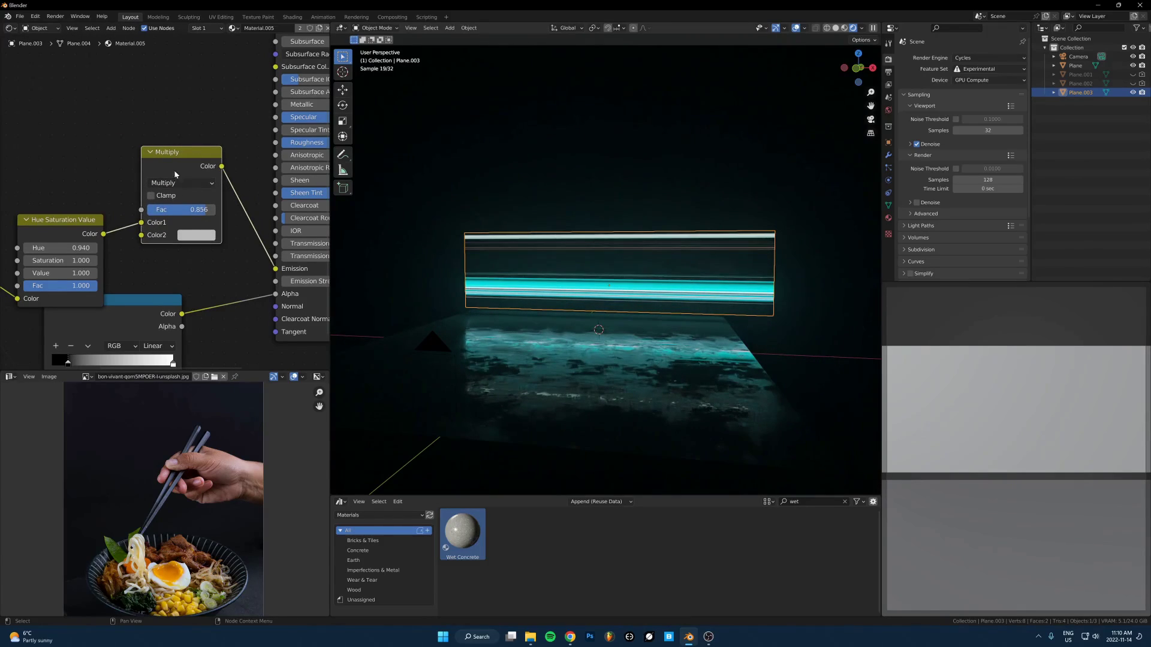
Tint the Multiply node's Color2 light blue with a factor of 0.872 and set the Emission Strength to 53.000.
{"action": "left_click", "coordinate": [197, 236]}
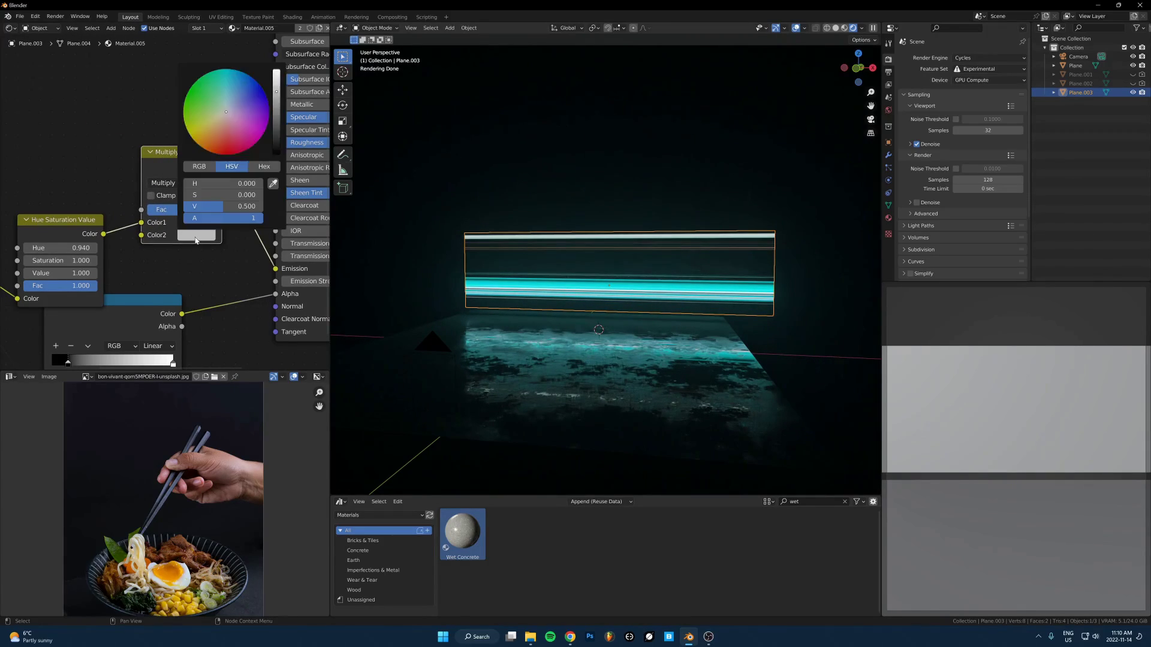
{"action": "left_click_drag", "start_coordinate": [274, 79], "coordinate": [275, 68]}
{"action": "mouse_move", "coordinate": [234, 103]}
{"action": "left_mouse_down"}
{"action": "mouse_move", "coordinate": [228, 93]}
{"action": "mouse_move", "coordinate": [240, 86]}
{"action": "mouse_move", "coordinate": [231, 136]}
{"action": "mouse_move", "coordinate": [258, 95]}
{"action": "mouse_move", "coordinate": [242, 95]}
{"action": "left_mouse_up"}
{"action": "left_click_drag", "start_coordinate": [176, 210], "coordinate": [179, 210]}
{"action": "middle_click_drag", "start_coordinate": [270, 273], "coordinate": [155, 266]}
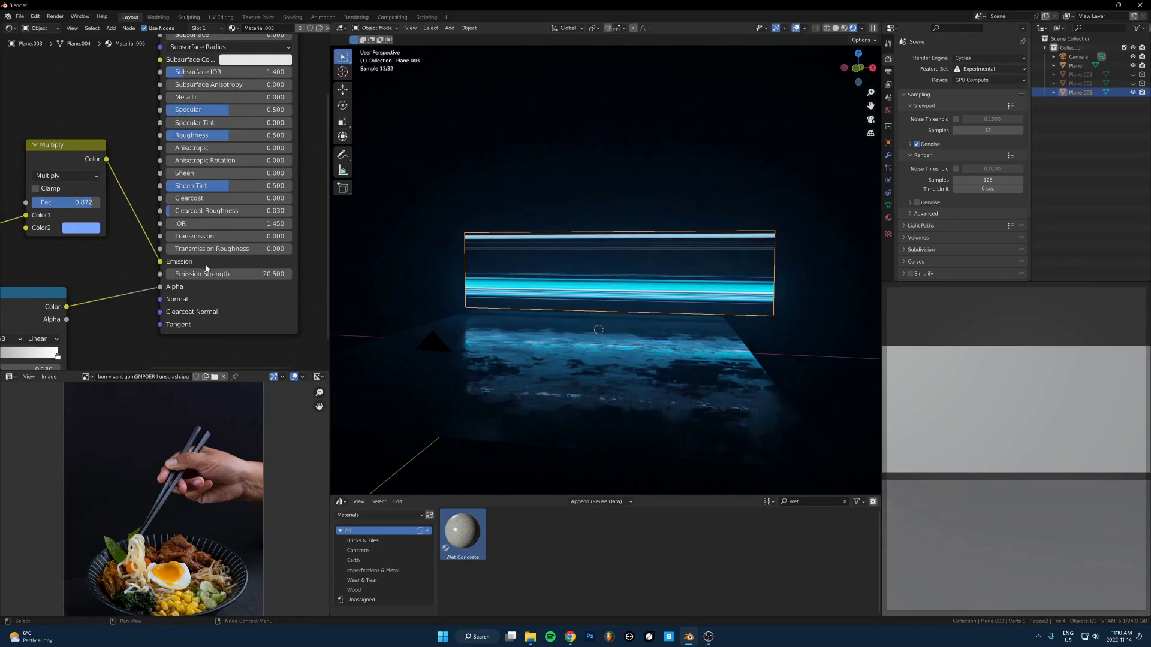
{"action": "left_click_drag", "start_coordinate": [208, 273], "coordinate": [233, 273]}
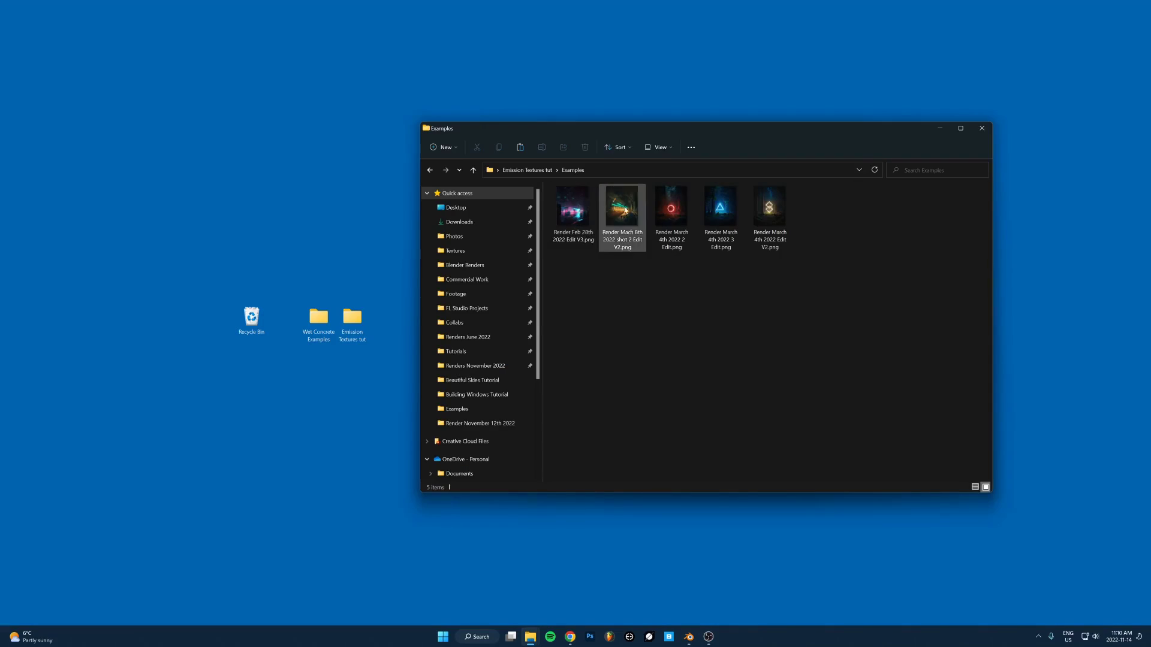
View the neon bus stop and tunnel light-streak example renders at full size and return to Blender.
{"action": "double_click", "coordinate": [570, 218]}
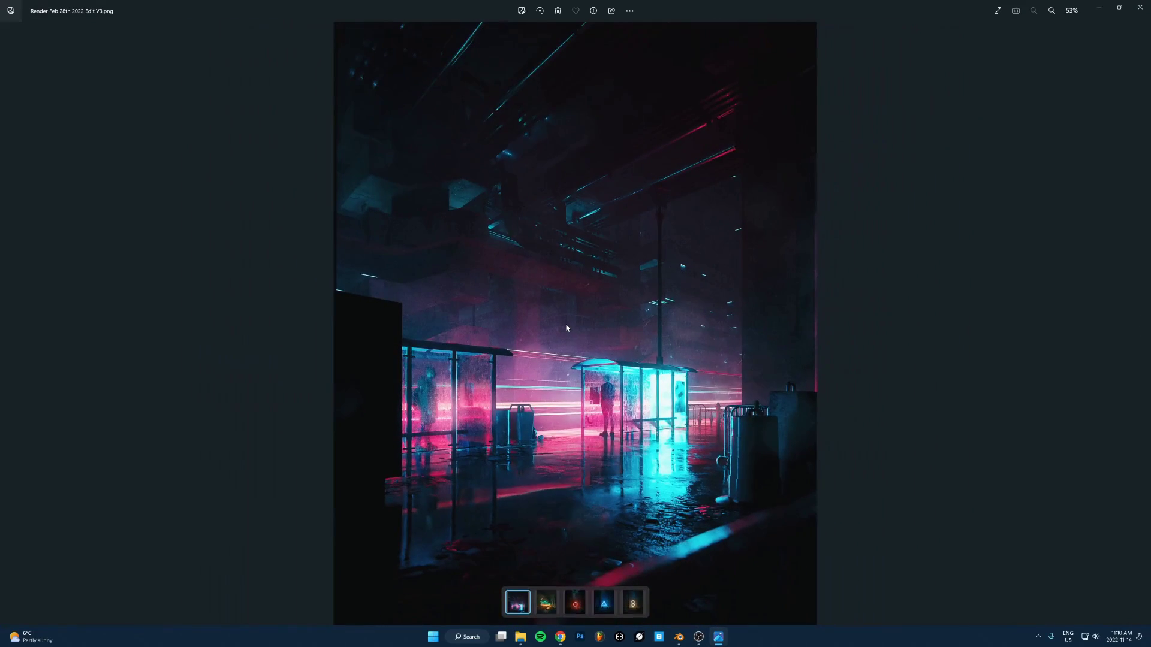
{"action": "key", "text": "Right"}
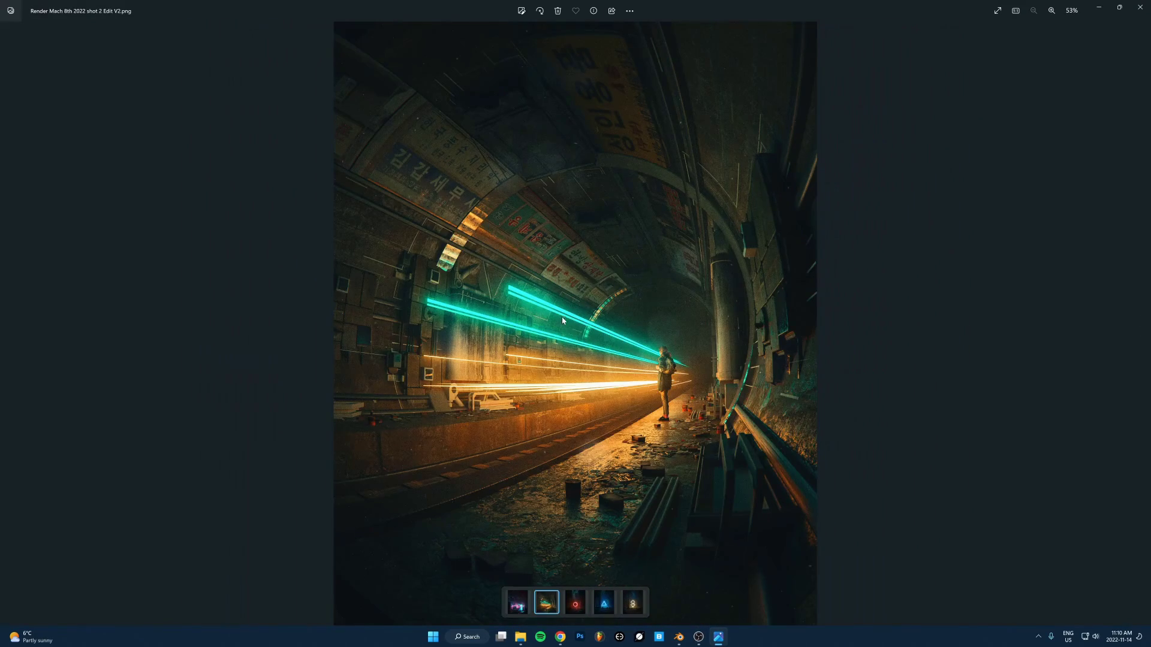
{"action": "scroll", "coordinate": [562, 320], "scroll_direction": "up", "scroll_amount": 2}
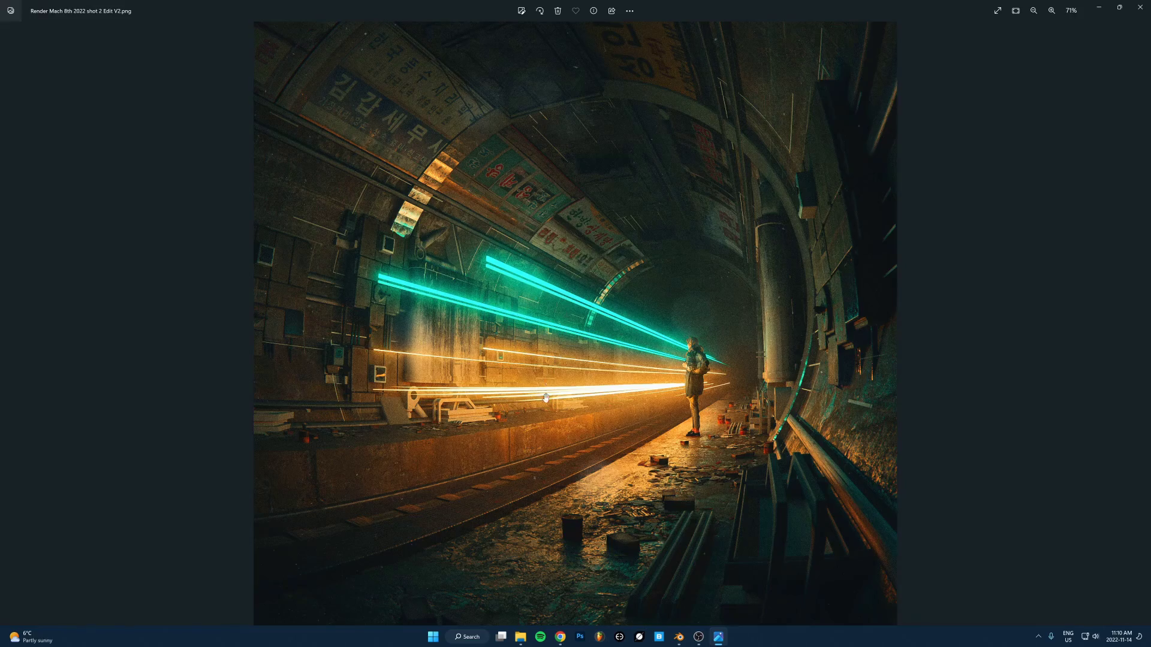
{"action": "scroll", "coordinate": [552, 414], "scroll_direction": "up", "scroll_amount": 6}
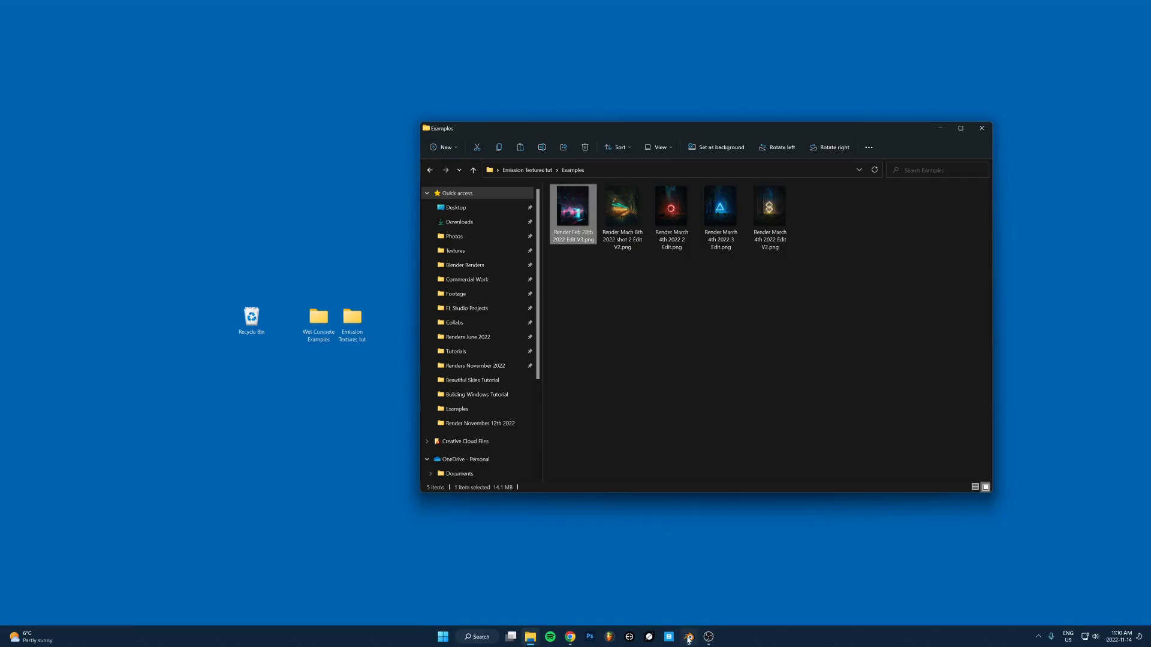
{"action": "left_click", "coordinate": [690, 639]}
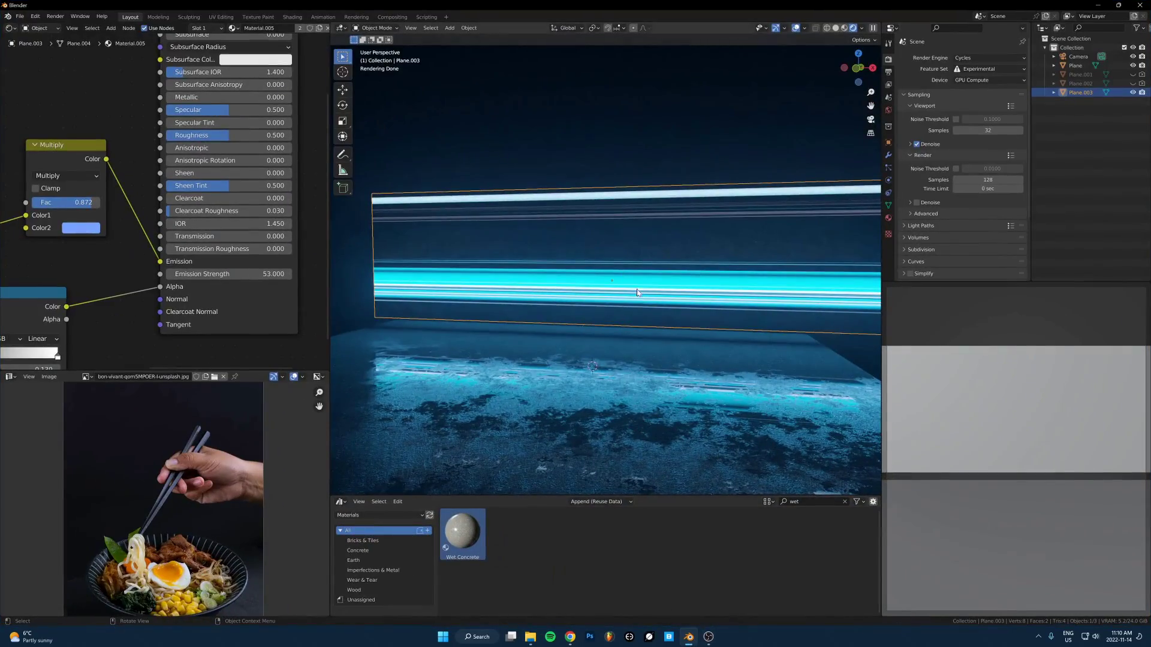
Set the ColorRamp's black stop to position 0.336 in the streak material to mask out more of the image.
{"action": "scroll", "coordinate": [695, 258], "scroll_direction": "down", "scroll_amount": 4}
{"action": "middle_click_drag", "start_coordinate": [112, 209], "coordinate": [256, 118]}
{"action": "scroll", "coordinate": [261, 153], "scroll_direction": "down", "scroll_amount": 1}
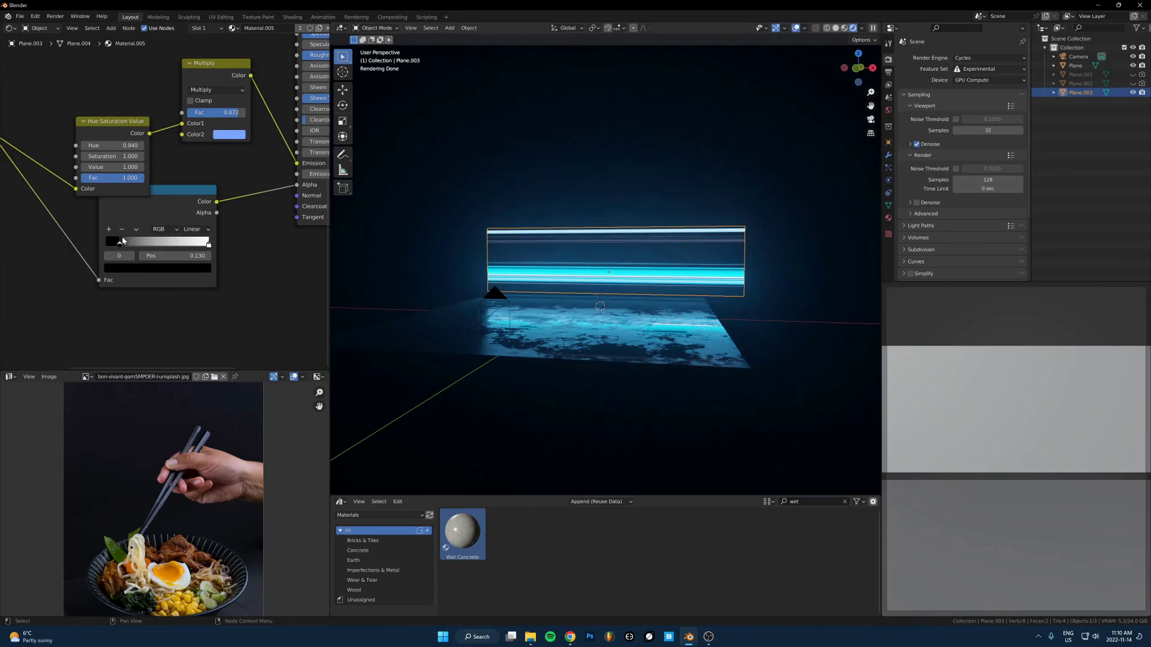
{"action": "left_click_drag", "start_coordinate": [122, 241], "coordinate": [143, 241]}
{"action": "scroll", "coordinate": [704, 272], "scroll_direction": "up", "scroll_amount": 4}
{"action": "scroll", "coordinate": [227, 499], "scroll_direction": "down", "scroll_amount": 3}
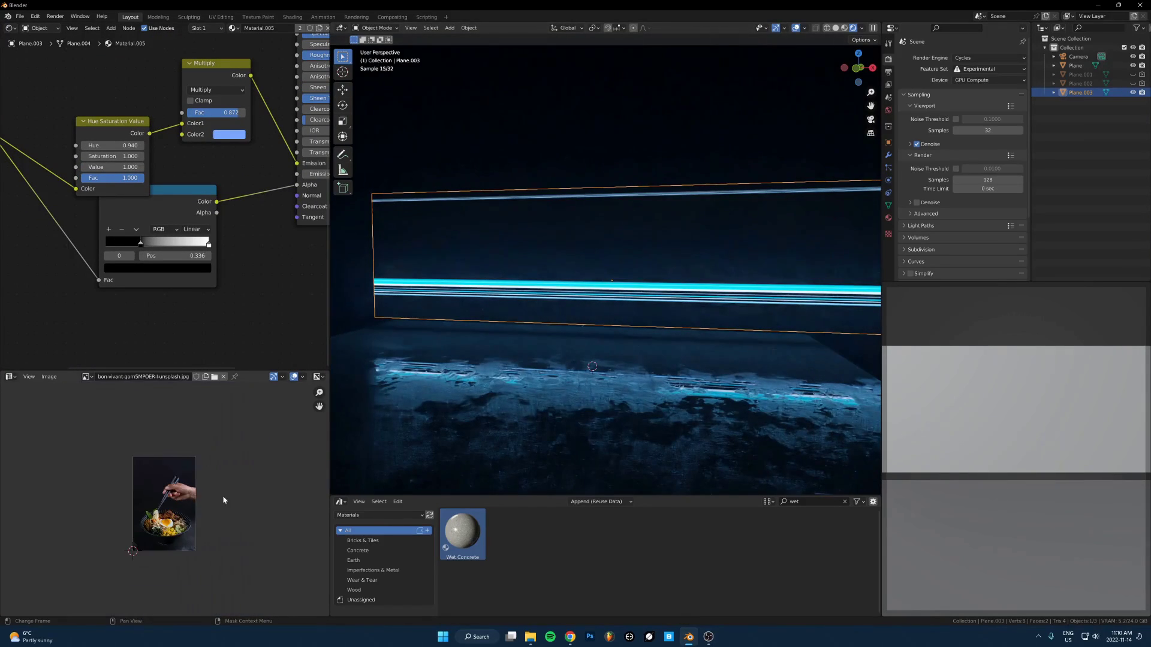
{"action": "scroll", "coordinate": [227, 499], "scroll_direction": "up", "scroll_amount": 4}
{"action": "scroll", "coordinate": [648, 244], "scroll_direction": "down", "scroll_amount": 2}
Hide the streak plane Plane.003 and show and select the diamond pattern plane Plane.002.
{"action": "left_click", "coordinate": [1133, 92]}
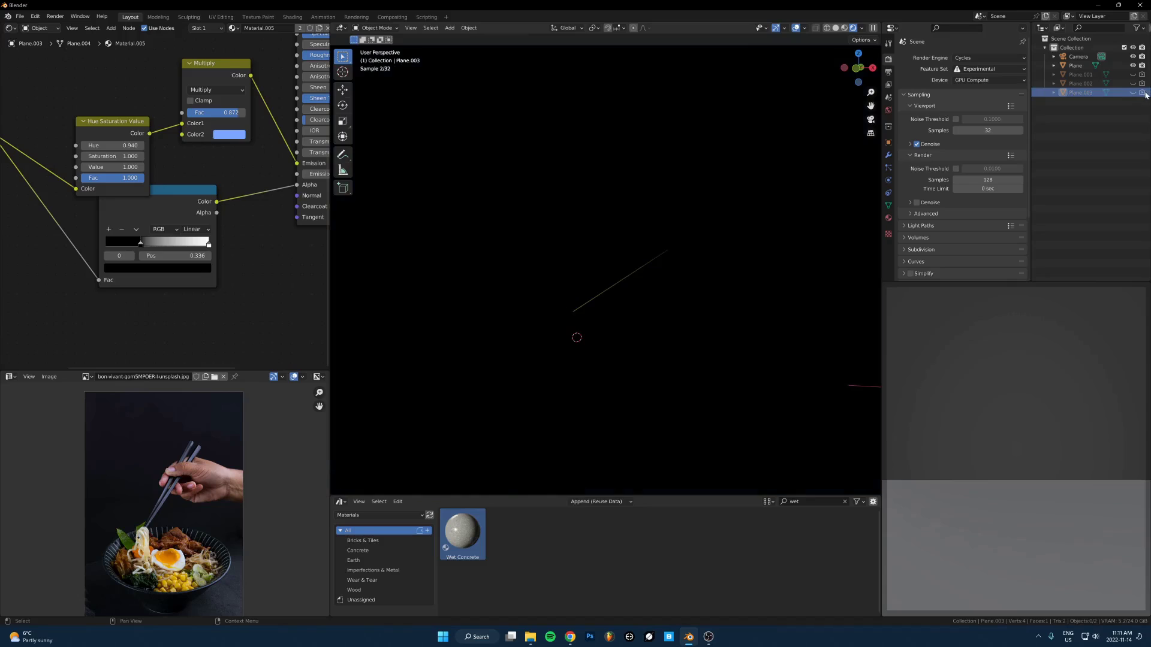
{"action": "left_click", "coordinate": [1133, 75]}
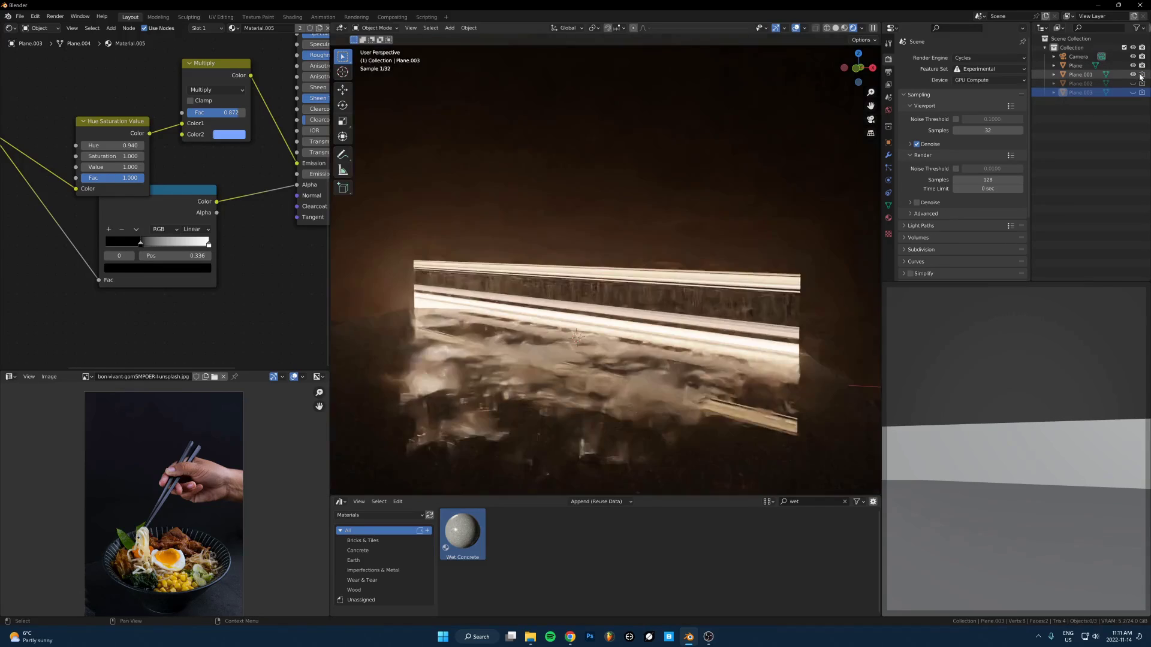
{"action": "left_click", "coordinate": [1133, 75]}
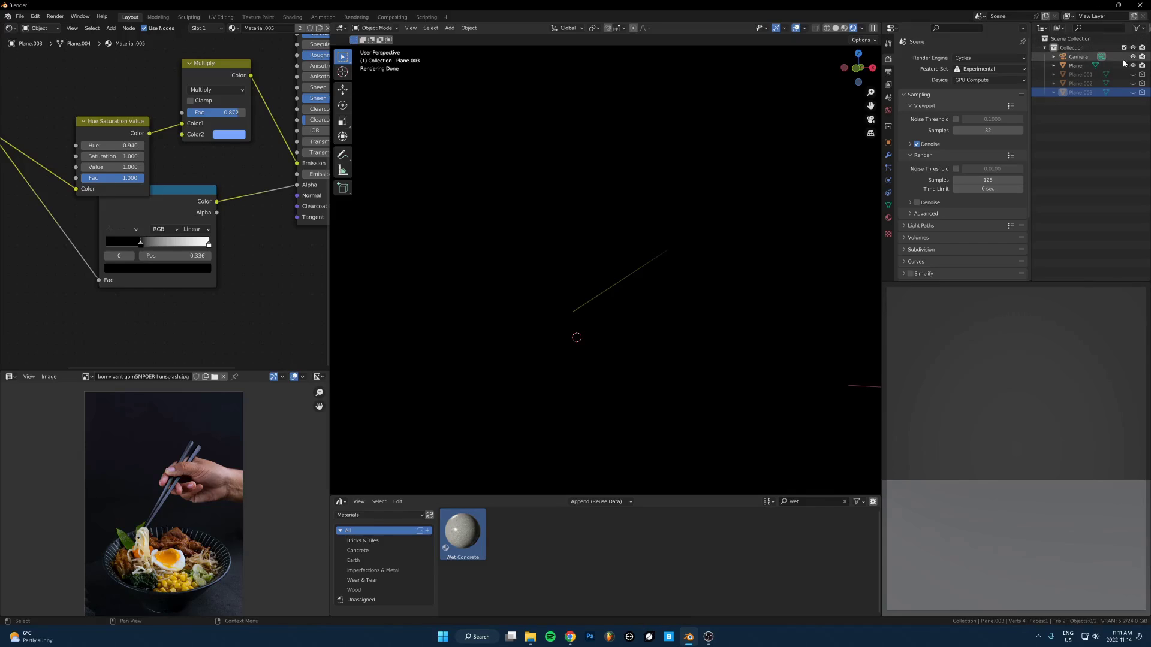
{"action": "left_click", "coordinate": [1133, 84]}
{"action": "left_click", "coordinate": [660, 264]}
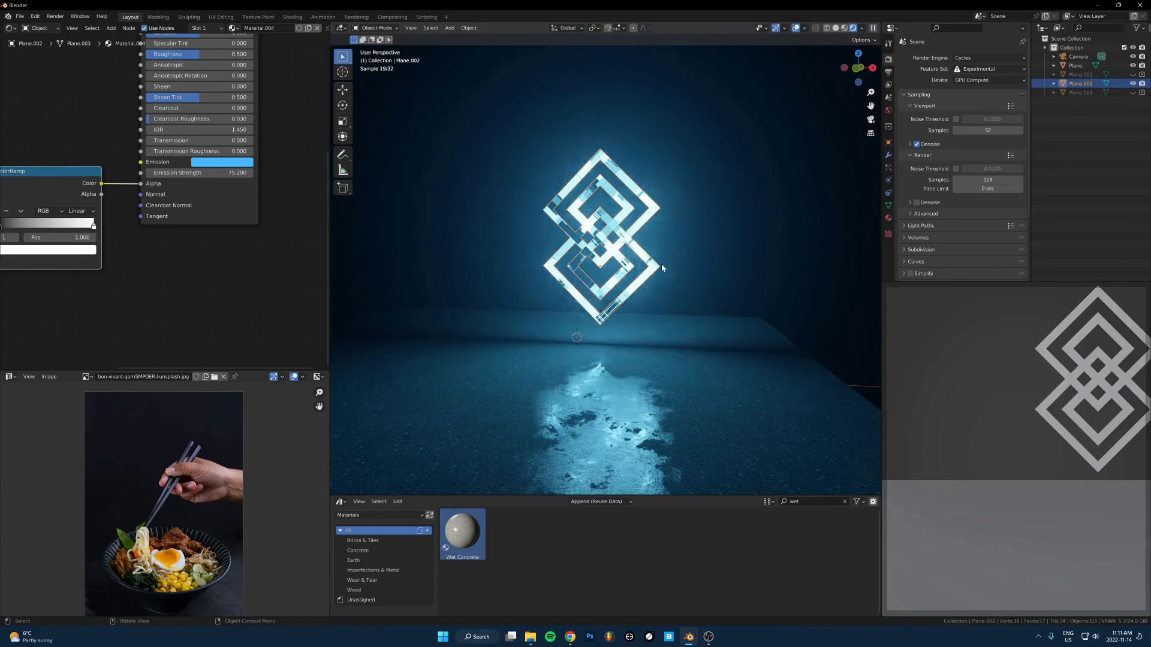
Examine the glowing diamonds up close in Edit Mode together with their UV layout over the pattern image.
{"action": "scroll", "coordinate": [661, 265], "scroll_direction": "up", "scroll_amount": 3}
{"action": "key", "text": "Tab"}
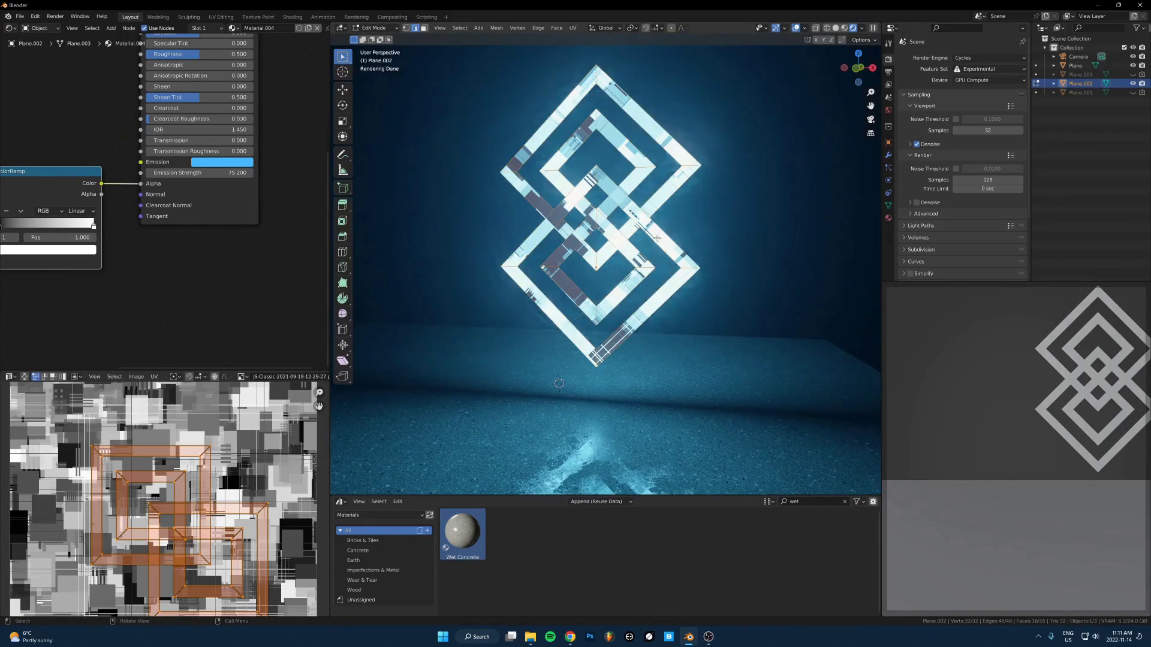
{"action": "scroll", "coordinate": [648, 234], "scroll_direction": "up", "scroll_amount": 4}
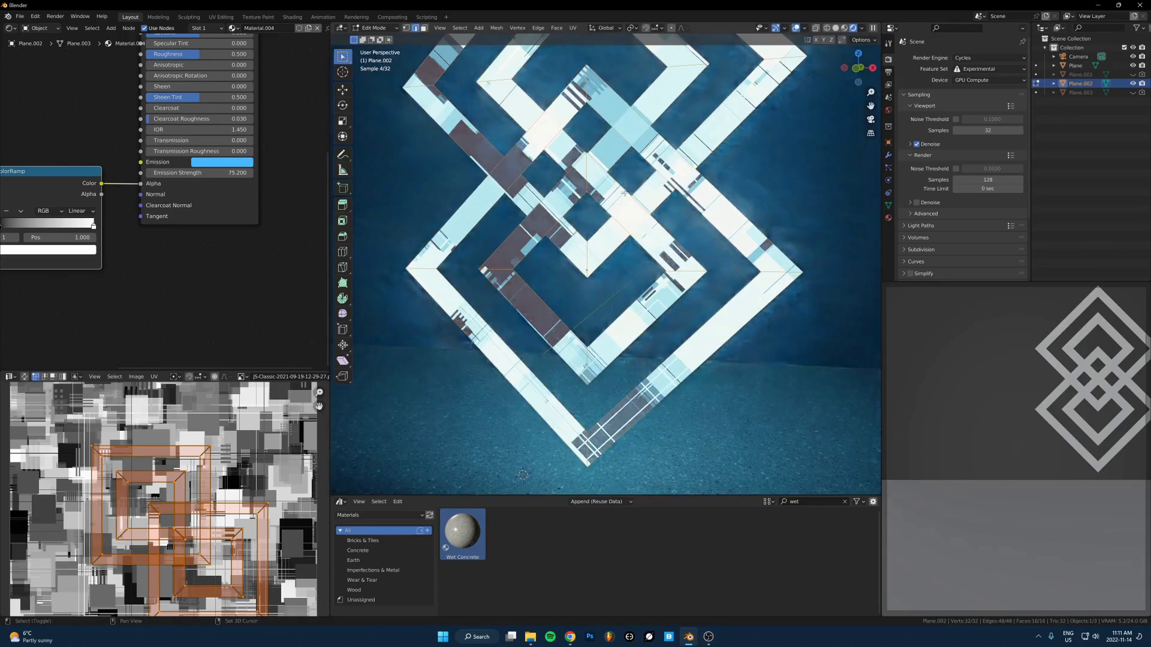
{"action": "scroll", "coordinate": [665, 180], "scroll_direction": "down", "scroll_amount": 2}
{"action": "middle_click_drag", "start_coordinate": [705, 79], "coordinate": [678, 199], "text": "shift"}
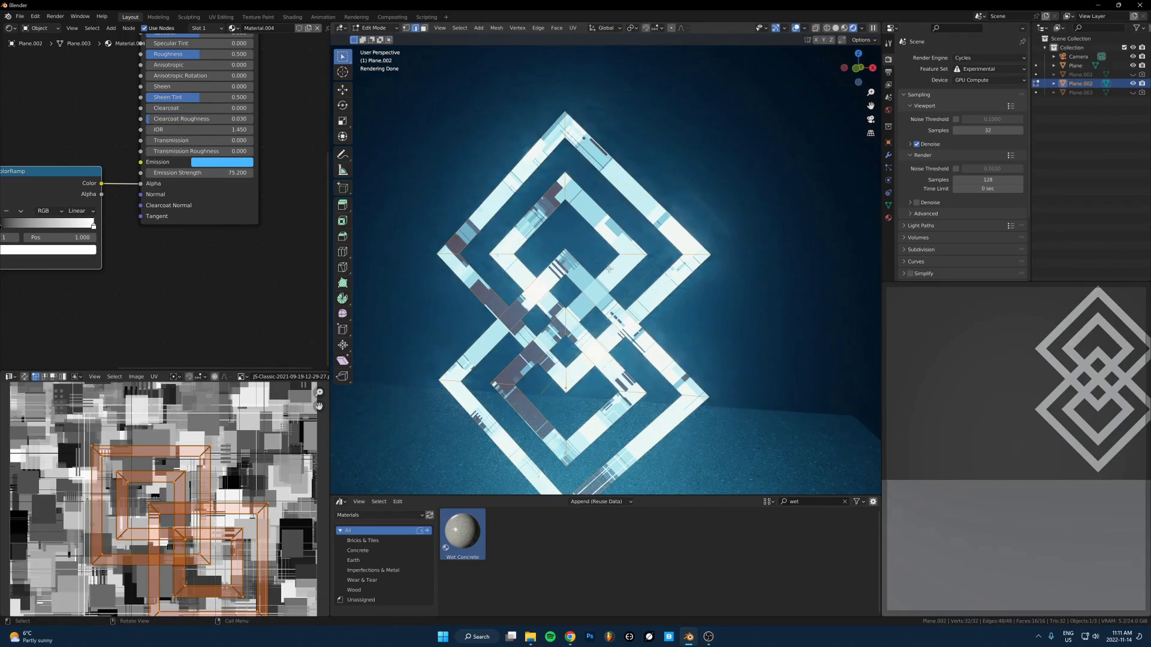
{"action": "scroll", "coordinate": [609, 270], "scroll_direction": "down", "scroll_amount": 3}
{"action": "key", "text": "Tab"}
Delete the linked geometry of the upper double diamond from the Plane.002 mesh.
{"action": "key", "text": "Tab"}
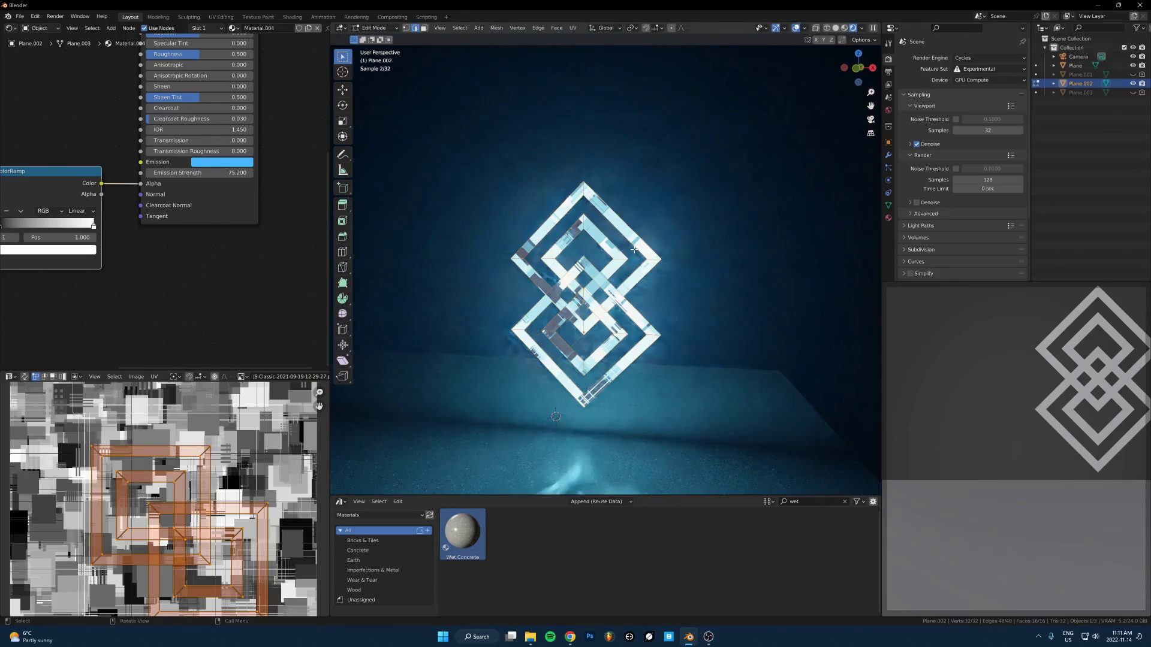
{"action": "left_click_drag", "start_coordinate": [634, 241], "coordinate": [696, 267]}
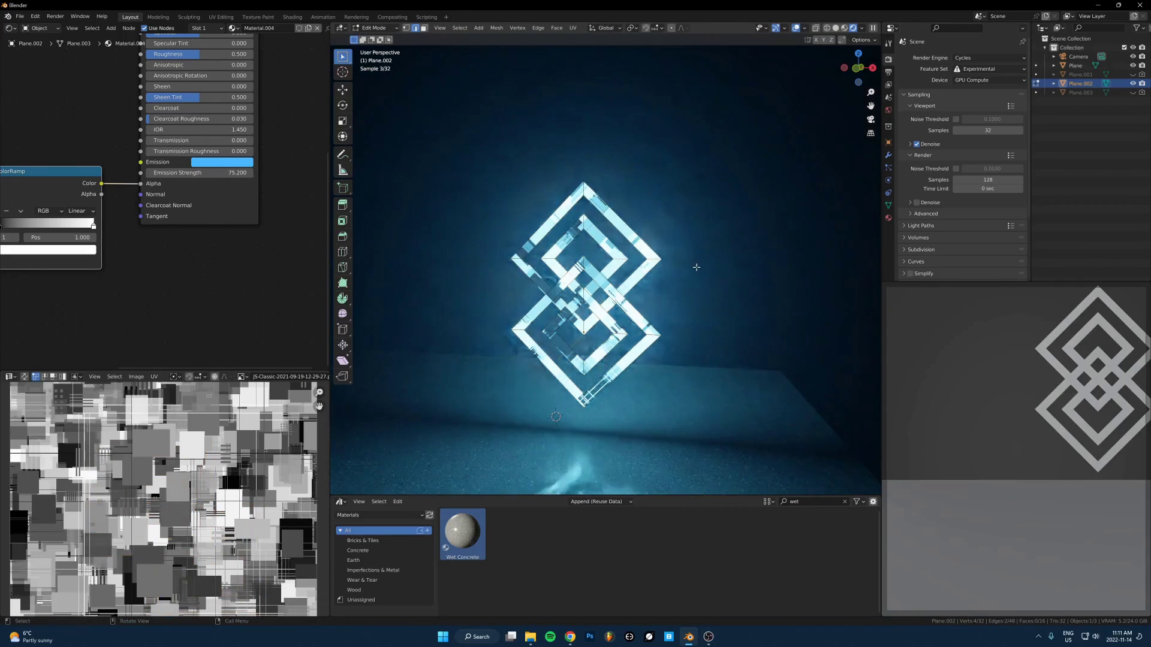
{"action": "key", "text": "ctrl+l"}
{"action": "key", "text": "x"}
{"action": "left_click", "coordinate": [619, 323]}
{"action": "key", "text": "Tab"}
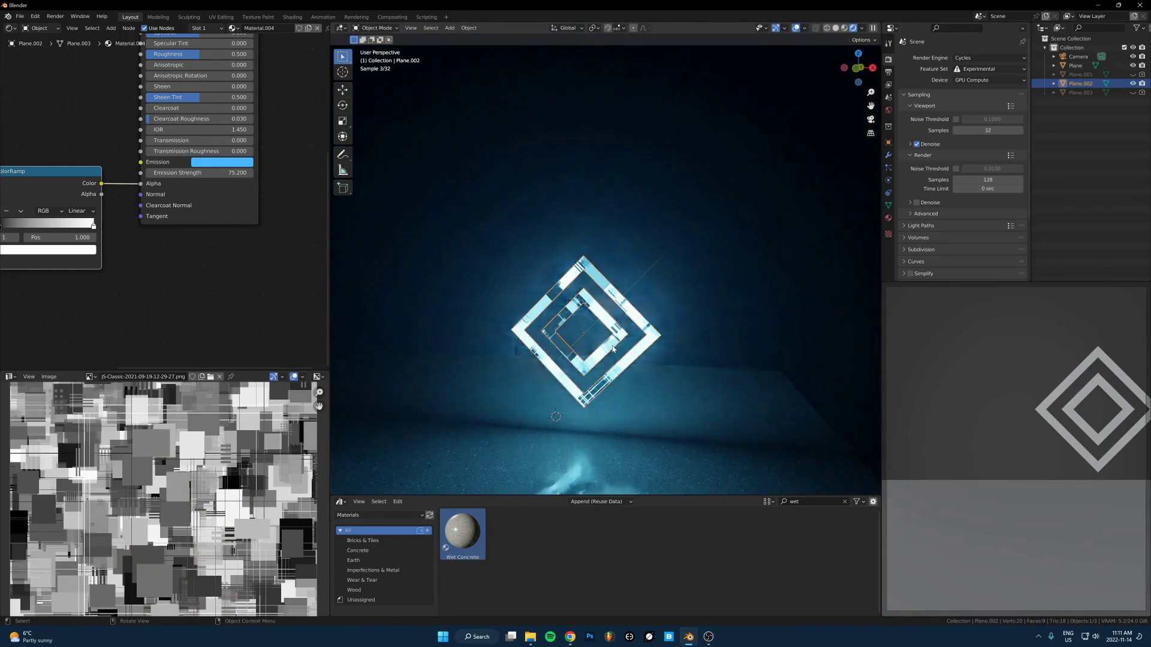
Disconnect the ColorRamp from the Alpha input of the diamond's material.
{"action": "scroll", "coordinate": [134, 461], "scroll_direction": "down", "scroll_amount": 5}
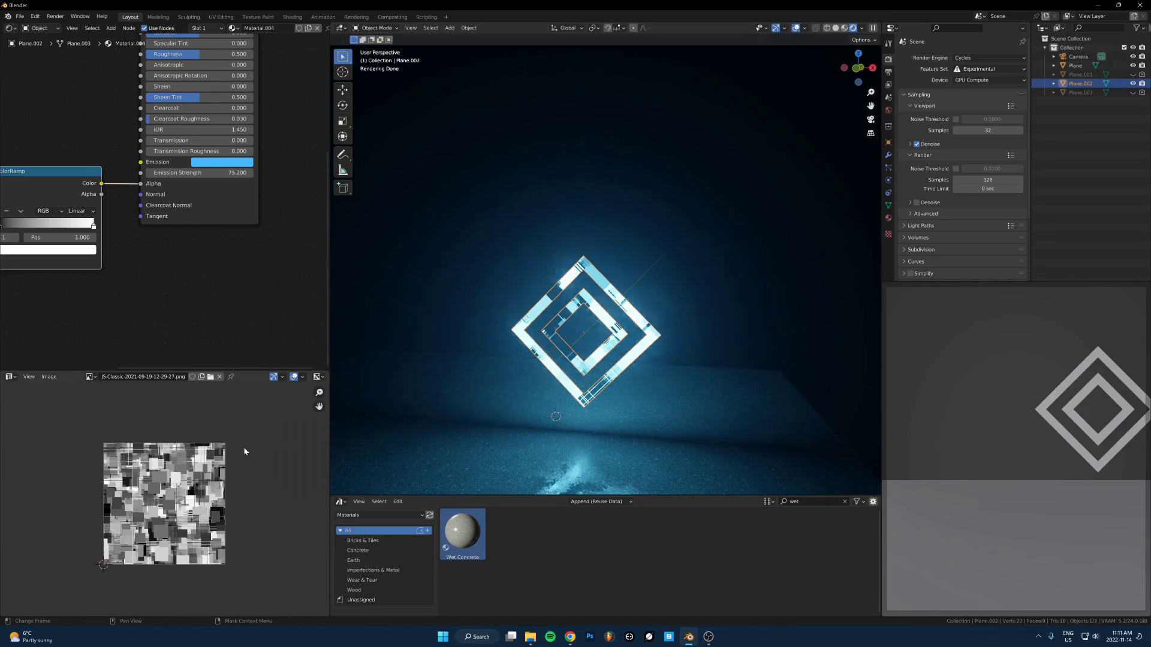
{"action": "middle_click_drag", "start_coordinate": [108, 240], "coordinate": [211, 268]}
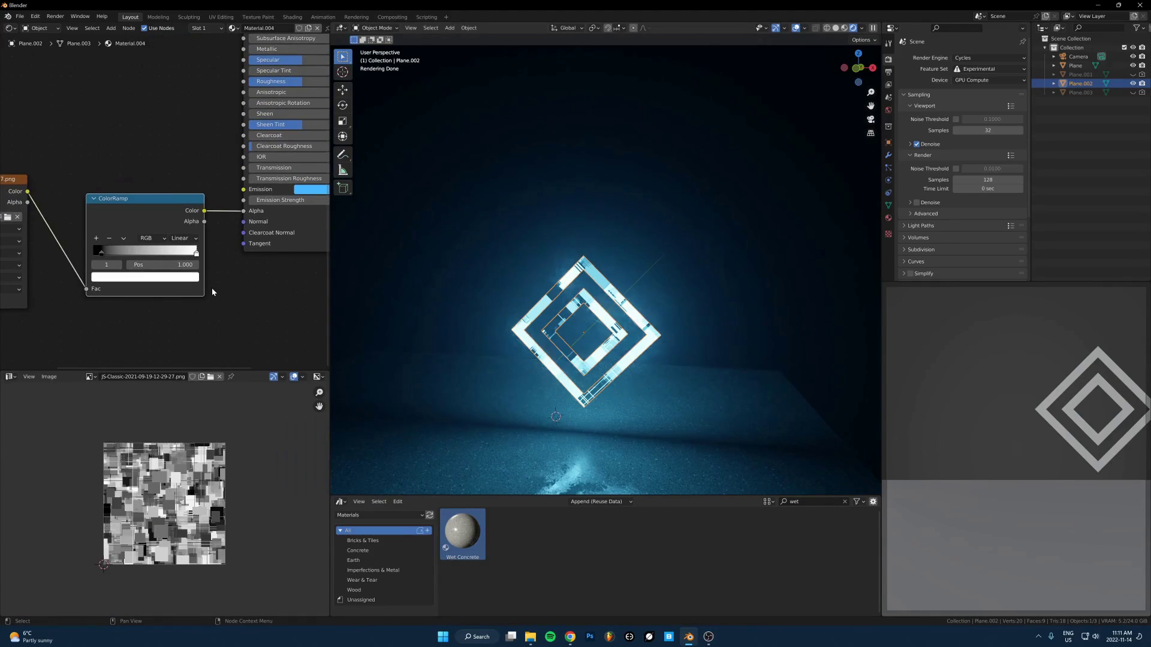
{"action": "middle_click_drag", "start_coordinate": [594, 286], "coordinate": [619, 327]}
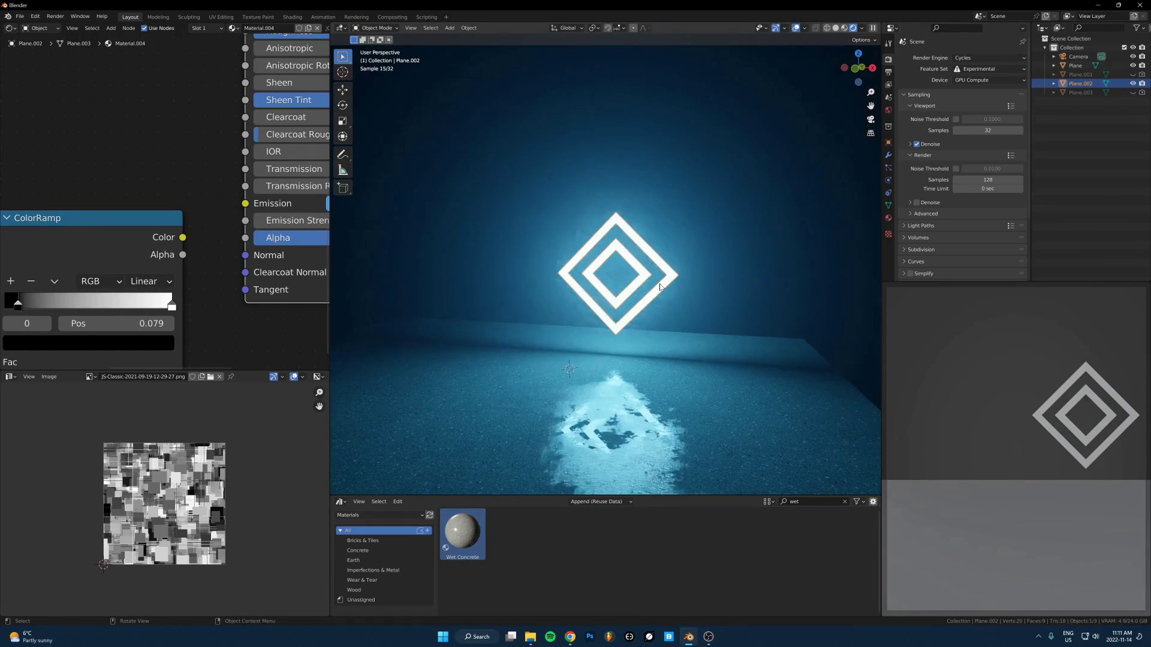
Examine the unmasked solid diamond's glow from several angles along with its emission settings.
{"action": "scroll", "coordinate": [660, 287], "scroll_direction": "up", "scroll_amount": 3}
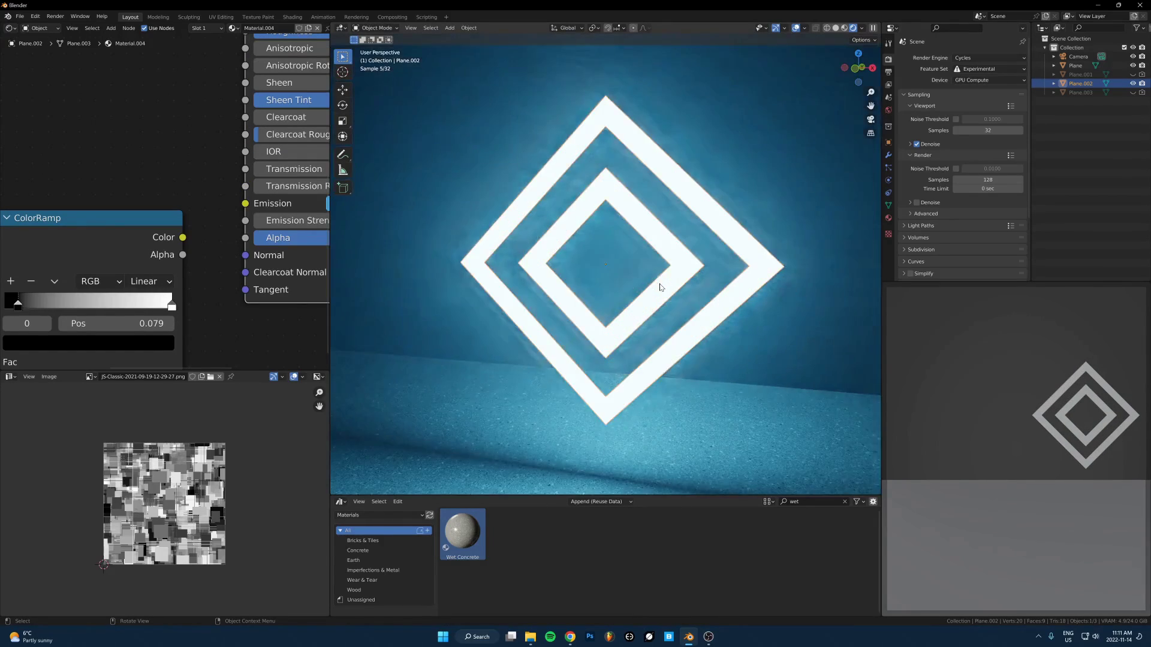
{"action": "middle_click_drag", "start_coordinate": [657, 272], "coordinate": [640, 254]}
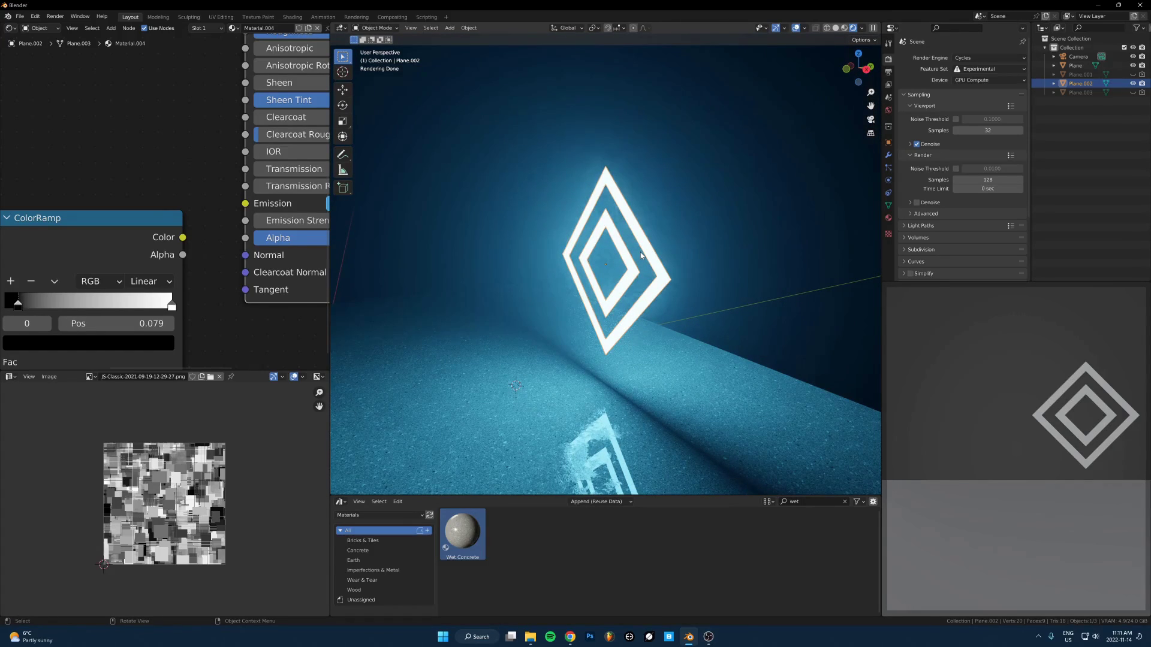
{"action": "scroll", "coordinate": [97, 143], "scroll_direction": "down", "scroll_amount": 4}
{"action": "middle_click_drag", "start_coordinate": [138, 147], "coordinate": [10, 178]}
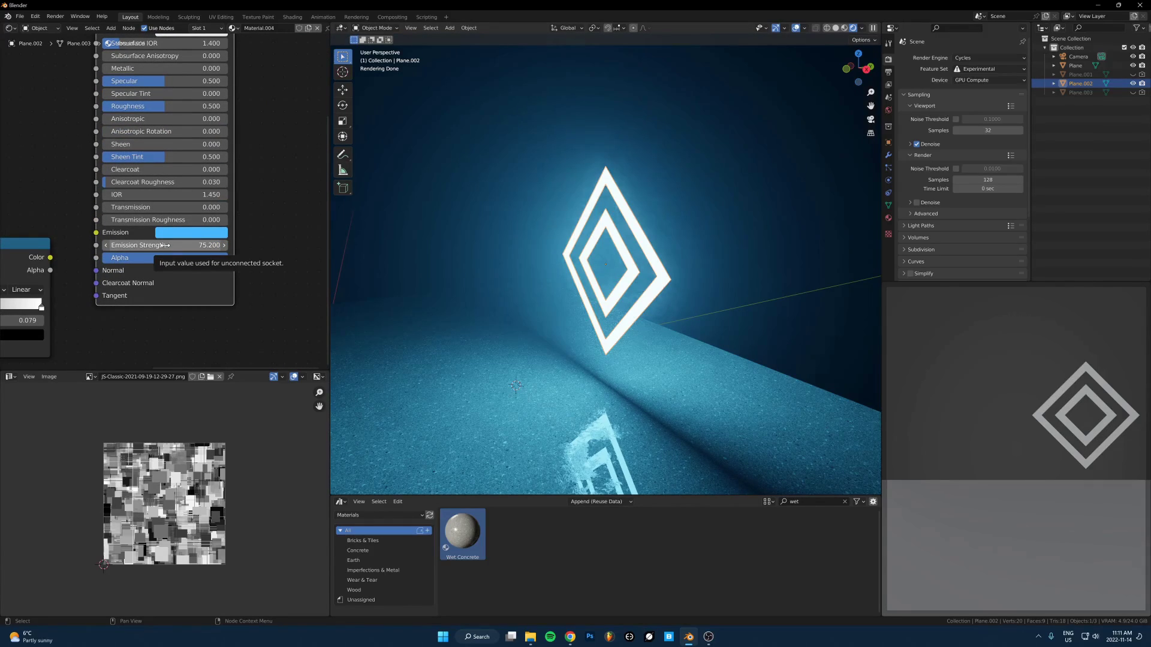
{"action": "scroll", "coordinate": [166, 245], "scroll_direction": "up", "scroll_amount": 1}
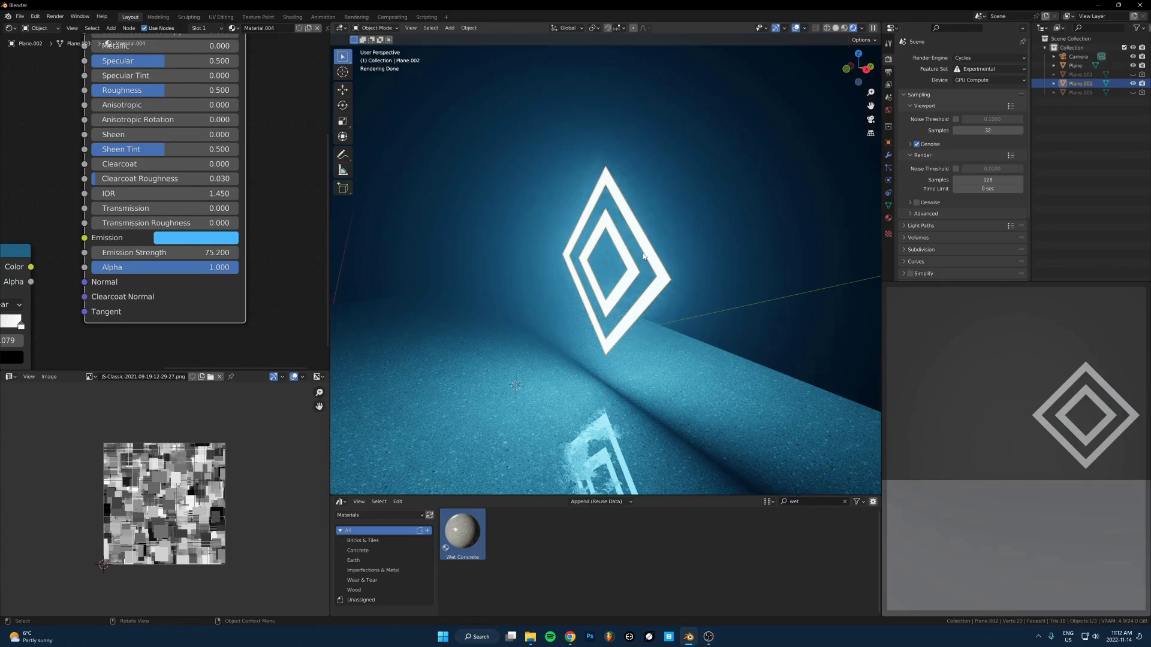
{"action": "scroll", "coordinate": [631, 259], "scroll_direction": "up", "scroll_amount": 3}
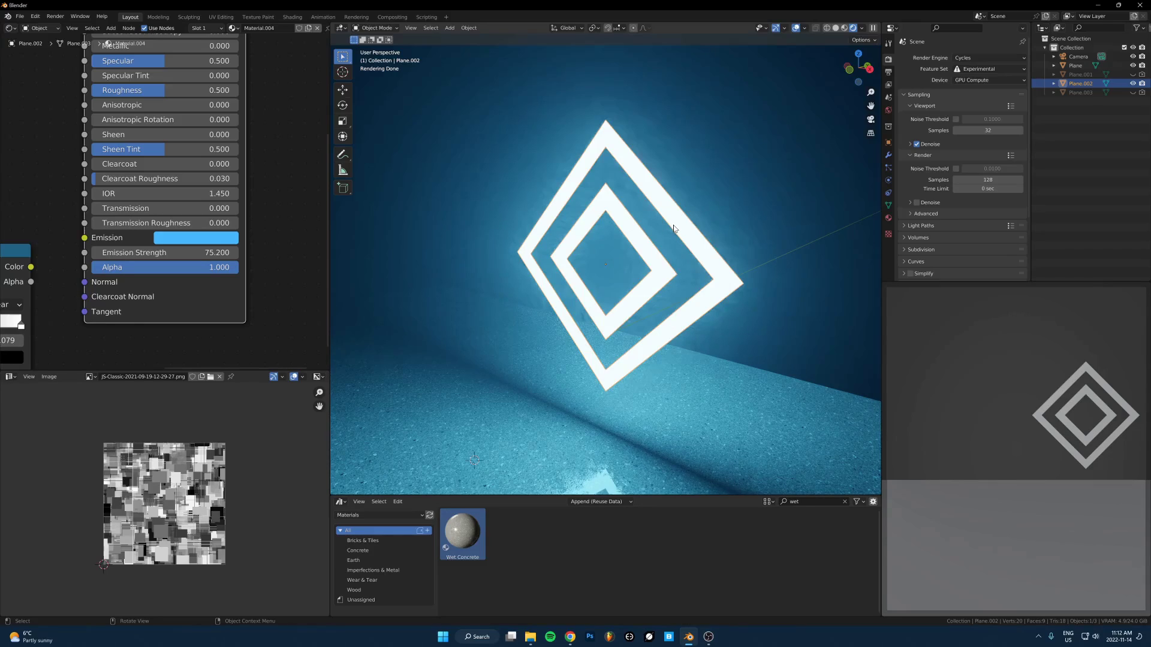
{"action": "scroll", "coordinate": [634, 195], "scroll_direction": "down", "scroll_amount": 3}
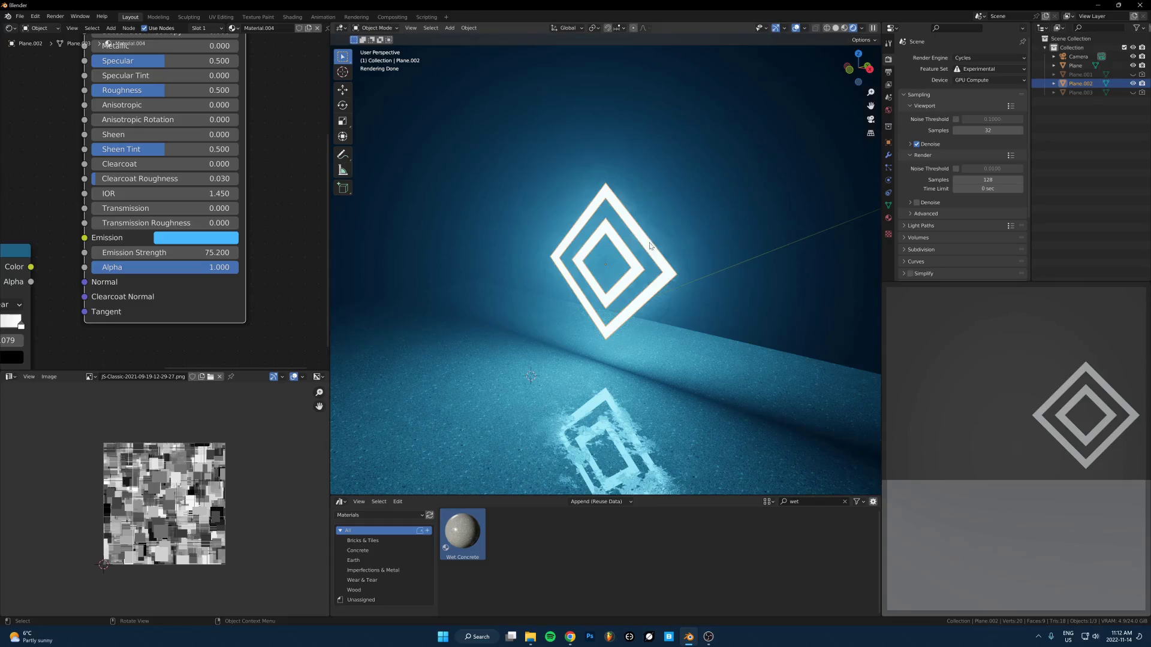
Connect the ColorRamp's Color output back to the Alpha input of the diamond's shader.
{"action": "middle_click_drag", "start_coordinate": [52, 257], "coordinate": [76, 234]}
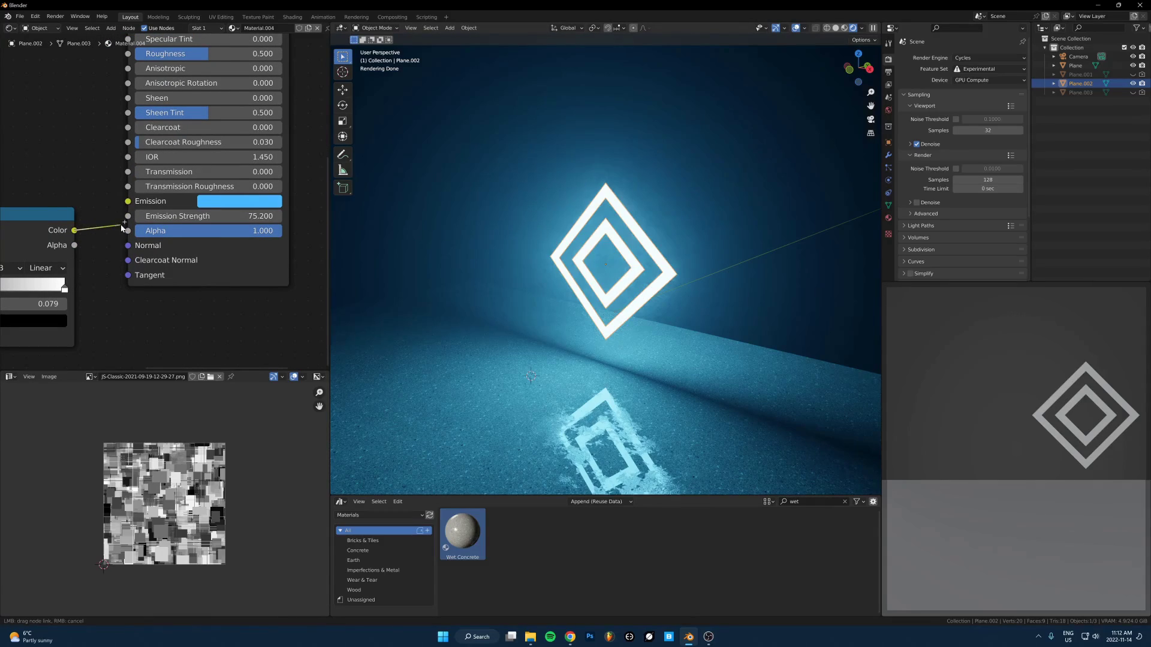
{"action": "left_click_drag", "start_coordinate": [122, 228], "coordinate": [168, 237]}
{"action": "scroll", "coordinate": [624, 300], "scroll_direction": "up", "scroll_amount": 1}
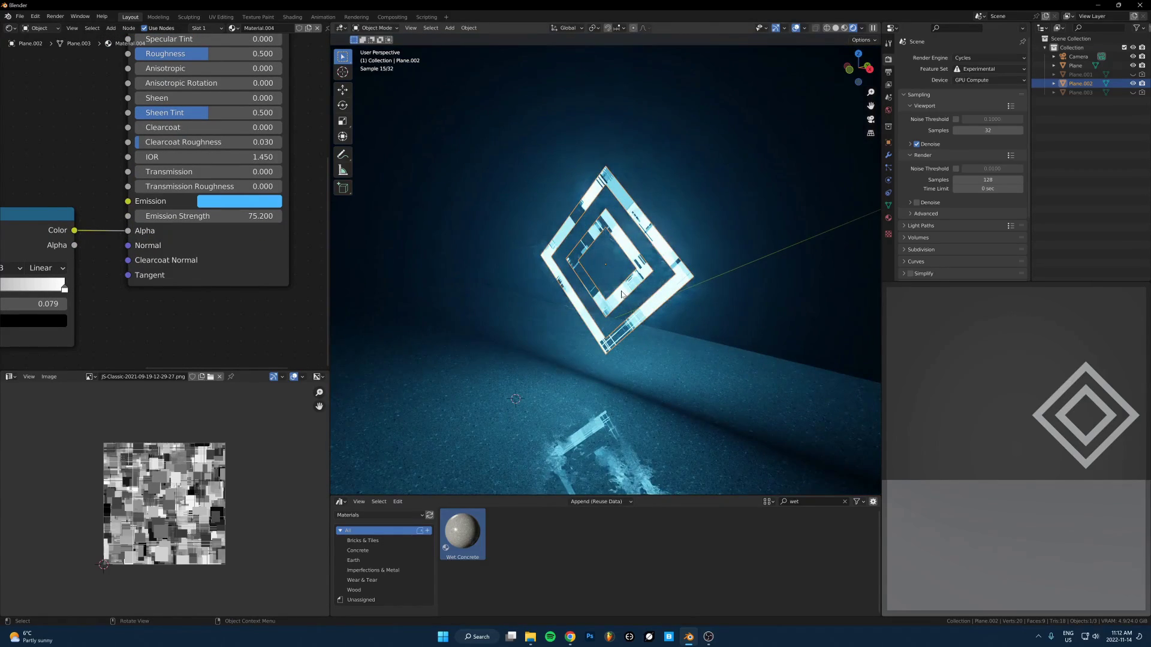
Compare the textured diamond with and without its selection outline and review its ColorRamp mask nodes.
{"action": "left_click", "coordinate": [730, 251]}
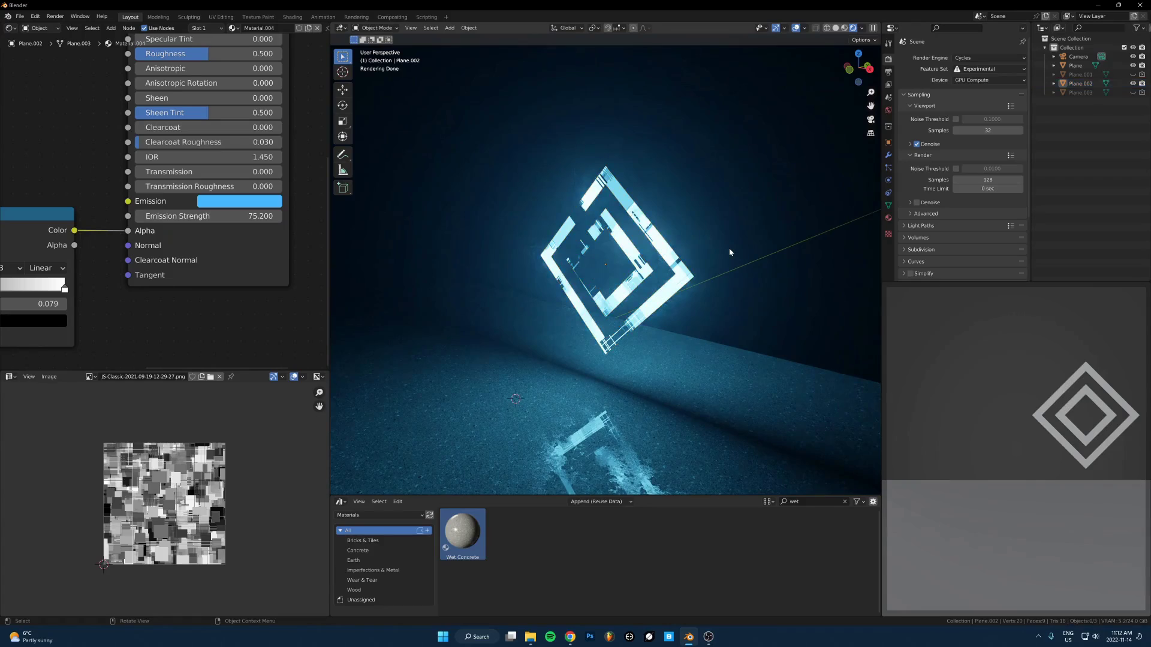
{"action": "left_click", "coordinate": [662, 250]}
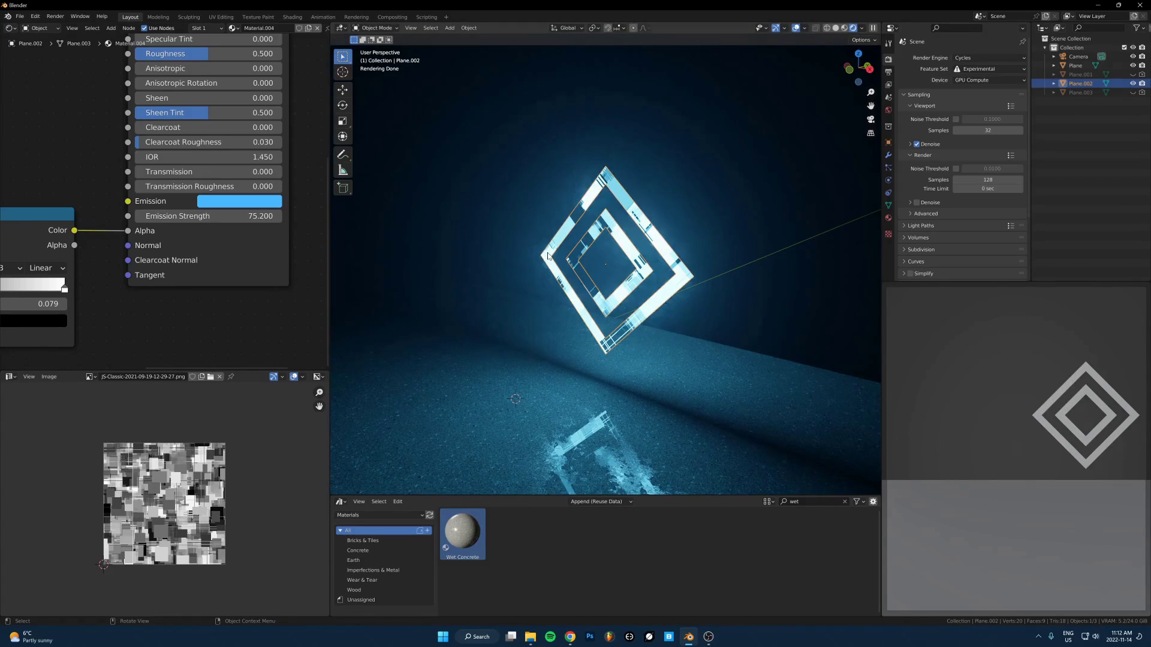
{"action": "scroll", "coordinate": [167, 237], "scroll_direction": "down", "scroll_amount": 2}
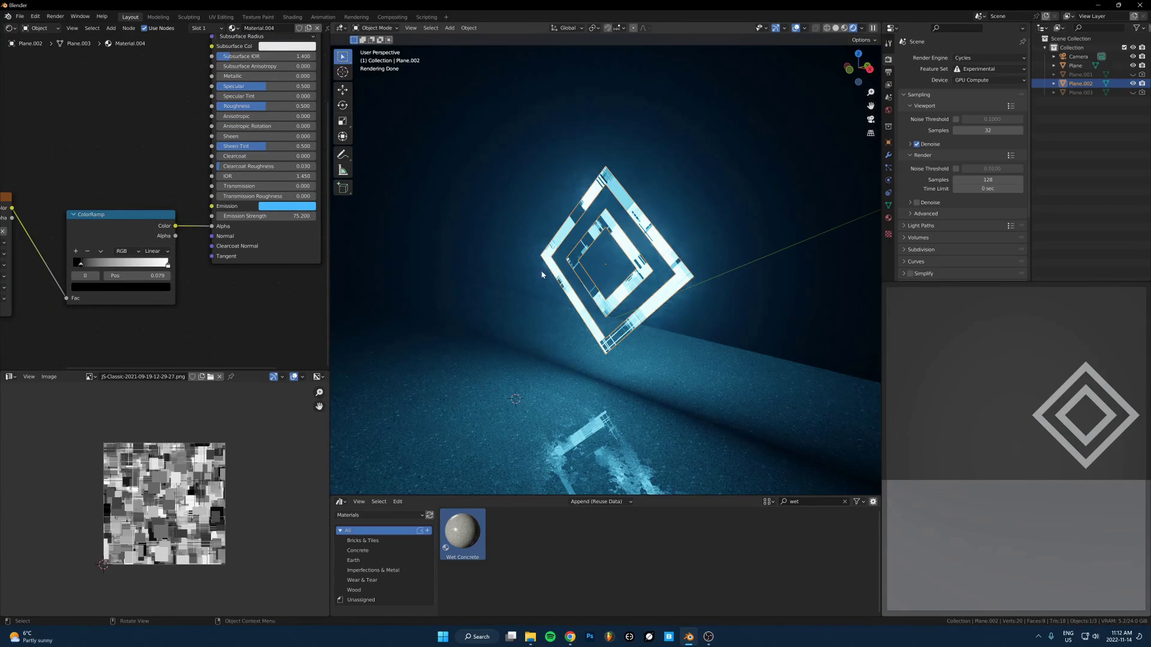
{"action": "scroll", "coordinate": [157, 215], "scroll_direction": "up", "scroll_amount": 3}
{"action": "middle_click_drag", "start_coordinate": [157, 214], "coordinate": [169, 228]}
{"action": "scroll", "coordinate": [169, 228], "scroll_direction": "down", "scroll_amount": 3}
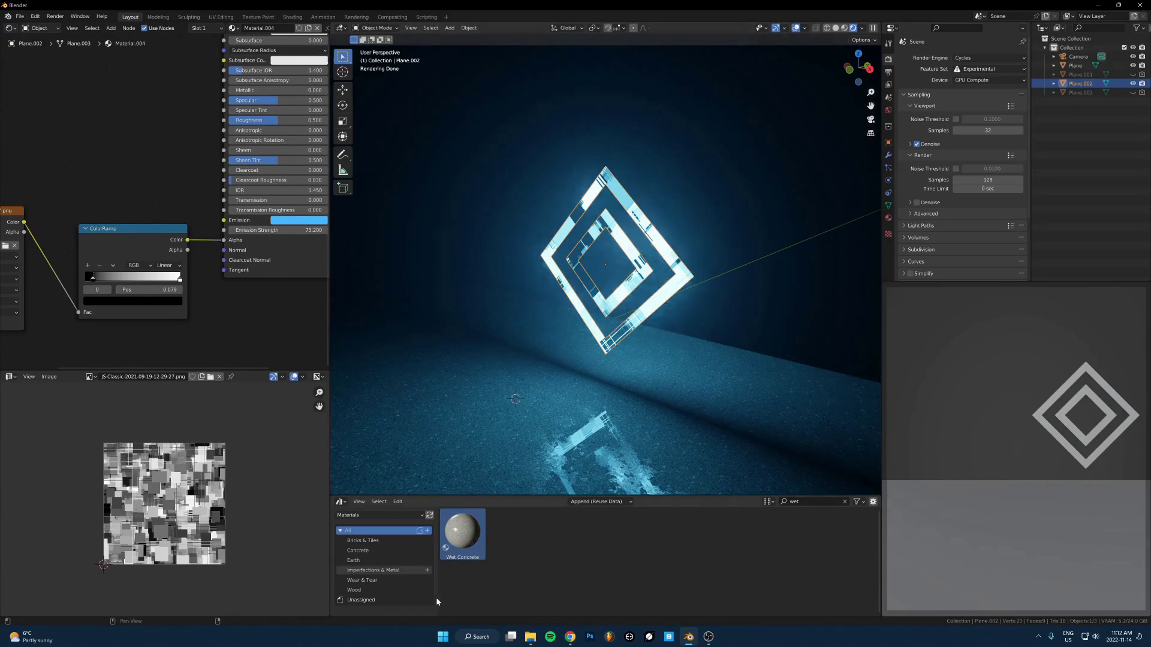
Add Render March 4th 2022 2 Edit.png from the Examples folder to the diamond's material and connect its Color to the shader's Emission.
{"action": "left_click", "coordinate": [530, 636]}
{"action": "left_click", "coordinate": [579, 596]}
{"action": "double_click", "coordinate": [676, 219]}
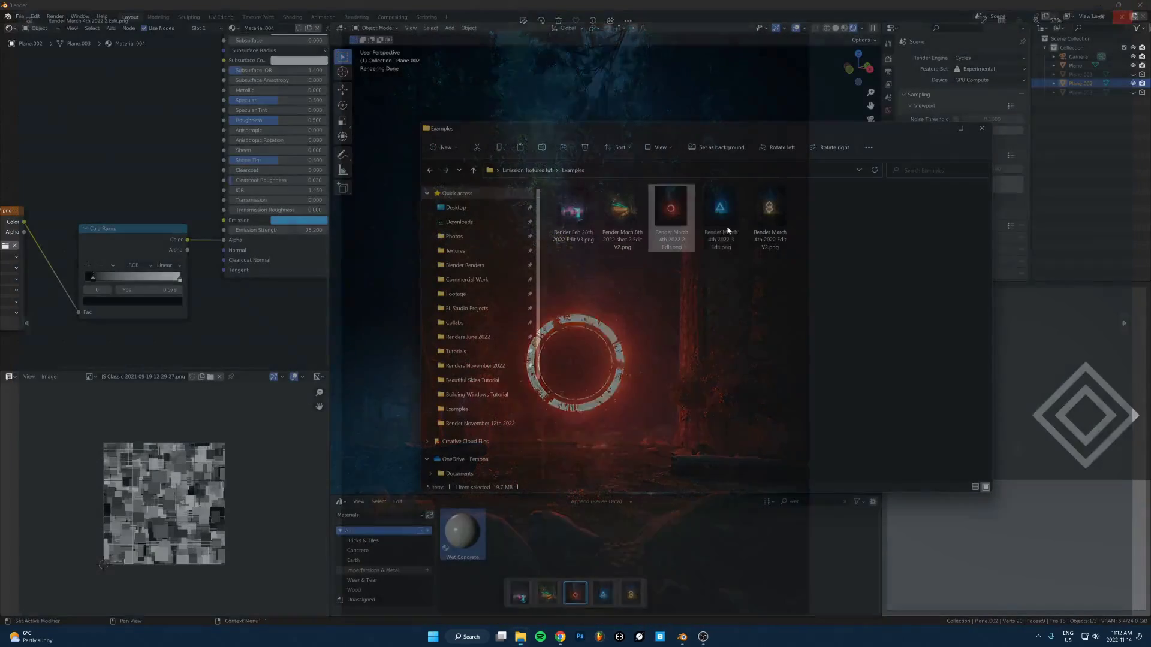
{"action": "left_click_drag", "start_coordinate": [675, 215], "coordinate": [143, 153]}
{"action": "left_click", "coordinate": [154, 130]}
{"action": "scroll", "coordinate": [160, 130], "scroll_direction": "up", "scroll_amount": 3}
{"action": "middle_click_drag", "start_coordinate": [169, 130], "coordinate": [158, 171]}
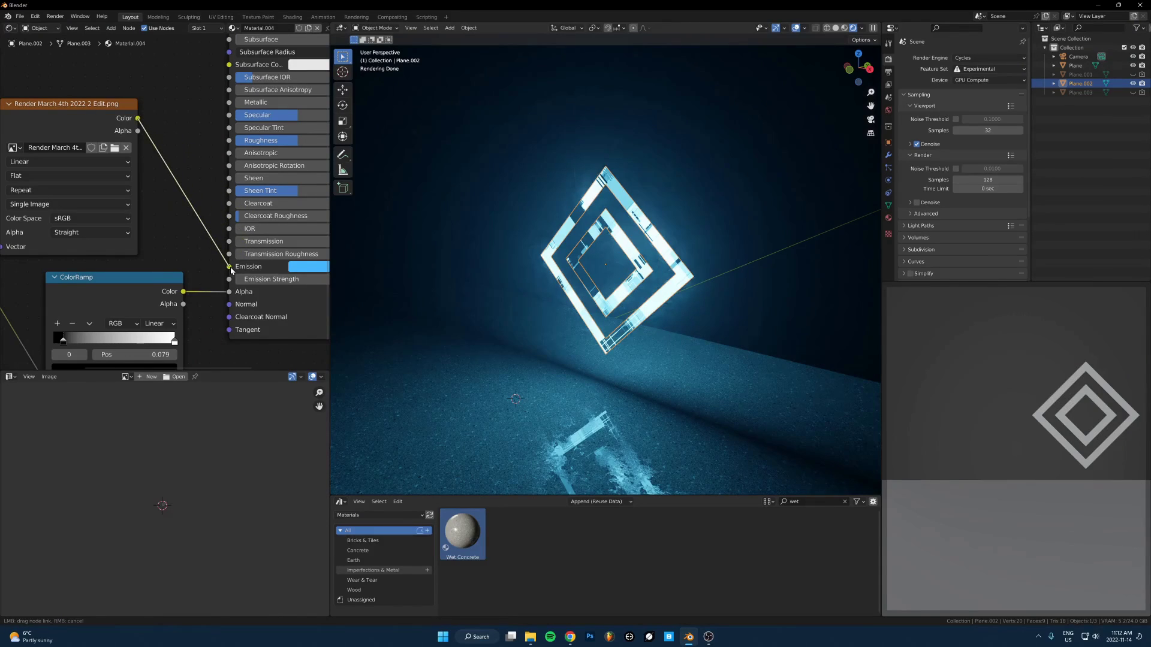
{"action": "left_click_drag", "start_coordinate": [231, 268], "coordinate": [230, 267]}
Unwrap the diamond's whole mesh with Cube Projection.
{"action": "scroll", "coordinate": [526, 295], "scroll_direction": "up", "scroll_amount": 1}
{"action": "middle_click_drag", "start_coordinate": [526, 295], "coordinate": [558, 288]}
{"action": "scroll", "coordinate": [558, 288], "scroll_direction": "down", "scroll_amount": 2}
{"action": "key", "text": "Tab"}
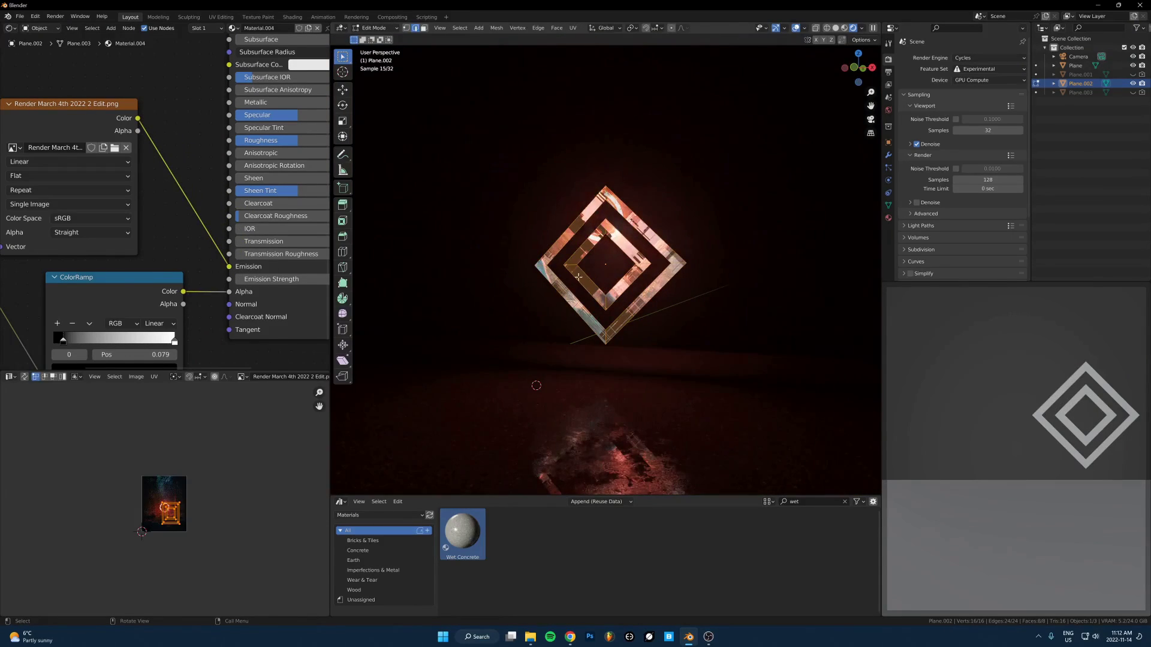
{"action": "key", "text": "u"}
{"action": "left_click", "coordinate": [593, 317]}
{"action": "scroll", "coordinate": [631, 292], "scroll_direction": "up", "scroll_amount": 5}
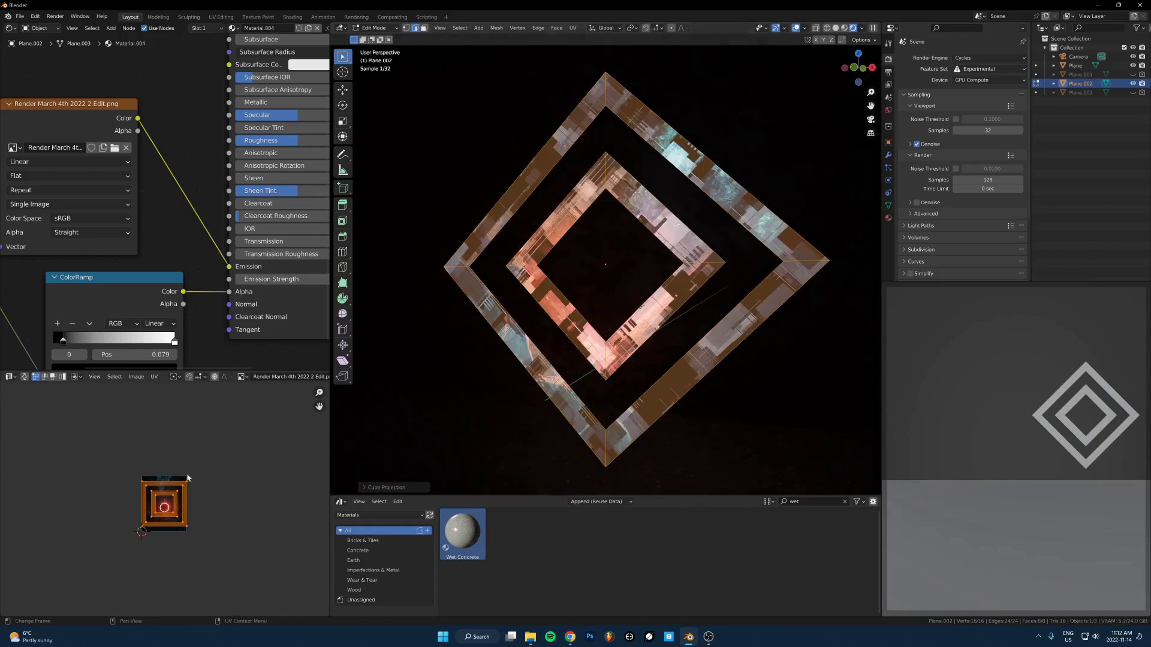
Shrink the diamond's UV layout and position it over the glowing ring in the render image.
{"action": "scroll", "coordinate": [228, 480], "scroll_direction": "up", "scroll_amount": 5}
{"action": "key", "text": "s"}
{"action": "left_click", "coordinate": [179, 504]}
{"action": "key", "text": "g"}
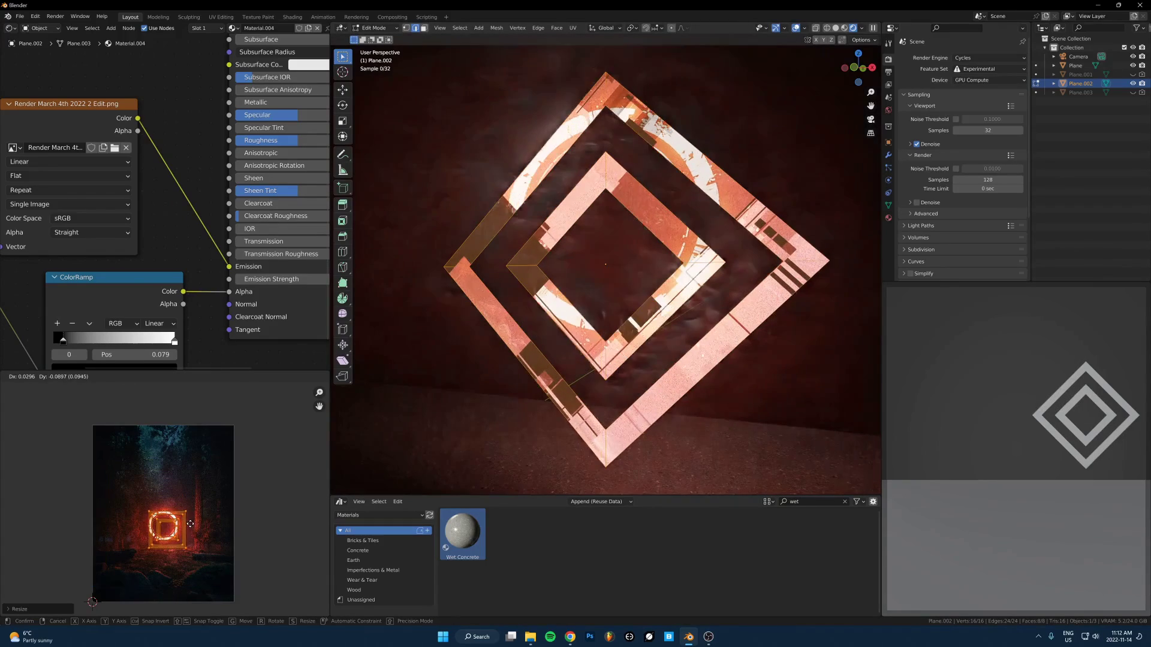
{"action": "left_click", "coordinate": [184, 498]}
{"action": "scroll", "coordinate": [184, 498], "scroll_direction": "up", "scroll_amount": 4}
{"action": "key", "text": "g"}
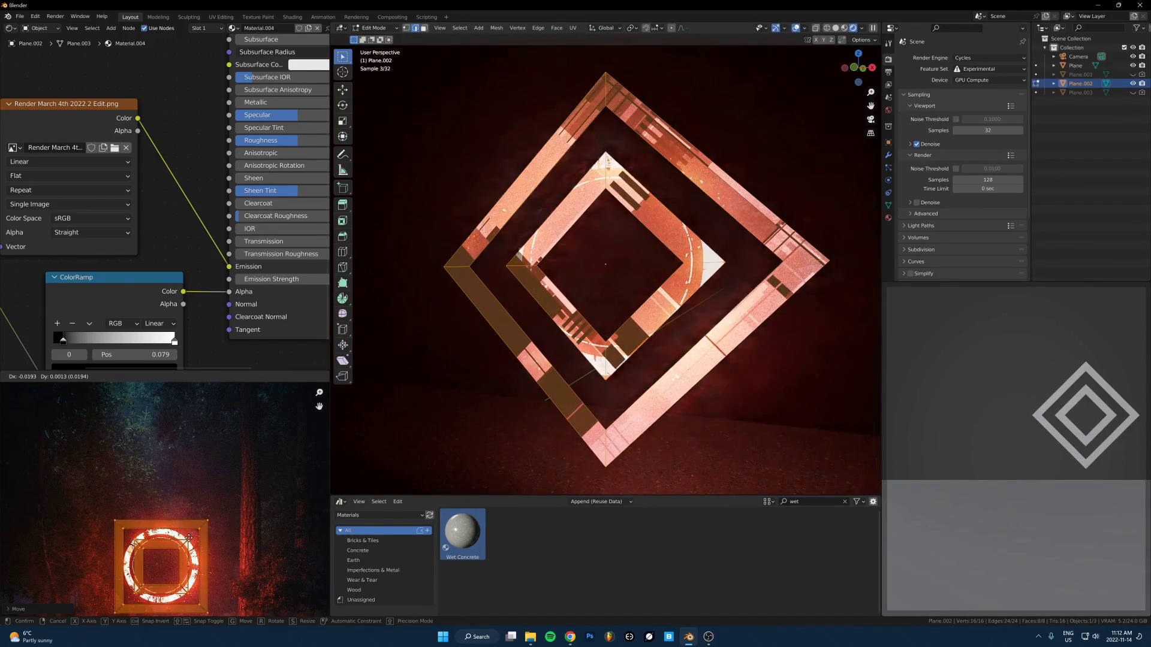
{"action": "left_click", "coordinate": [187, 501]}
Leave mesh editing and connect the ring image's Color output to the ColorRamp's Fac input.
{"action": "key", "text": "Tab"}
{"action": "scroll", "coordinate": [605, 299], "scroll_direction": "down", "scroll_amount": 3}
{"action": "scroll", "coordinate": [106, 136], "scroll_direction": "down", "scroll_amount": 2}
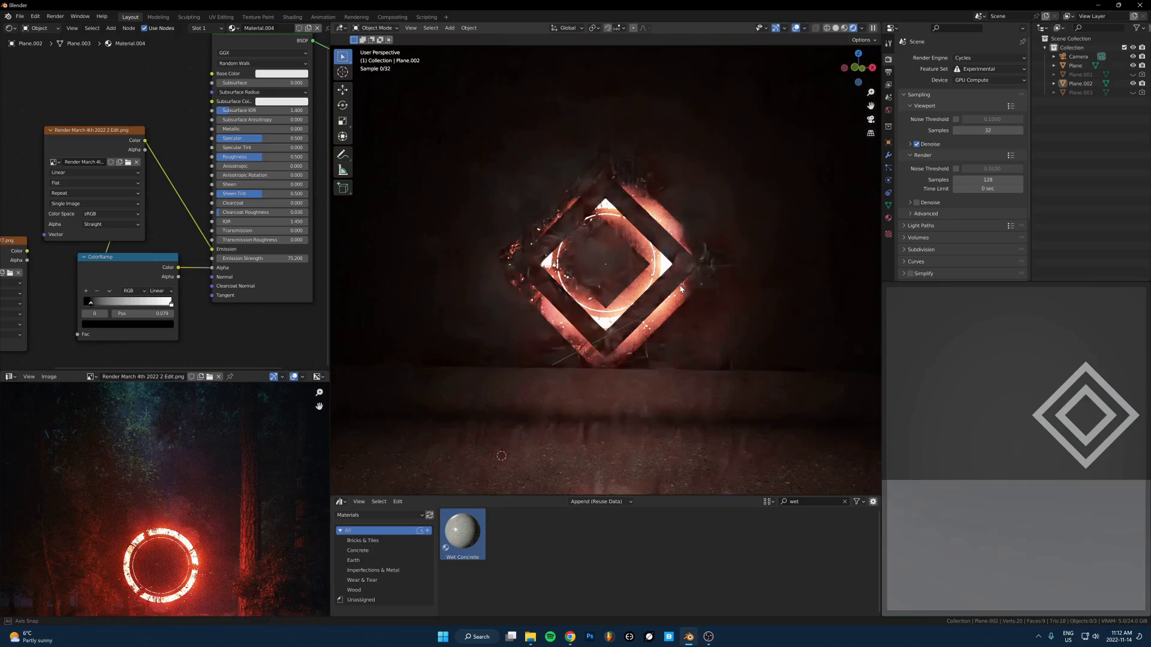
Select the diamond and try enlarging its UV layout around the glowing ring.
{"action": "left_click", "coordinate": [635, 258]}
{"action": "key", "text": "Tab"}
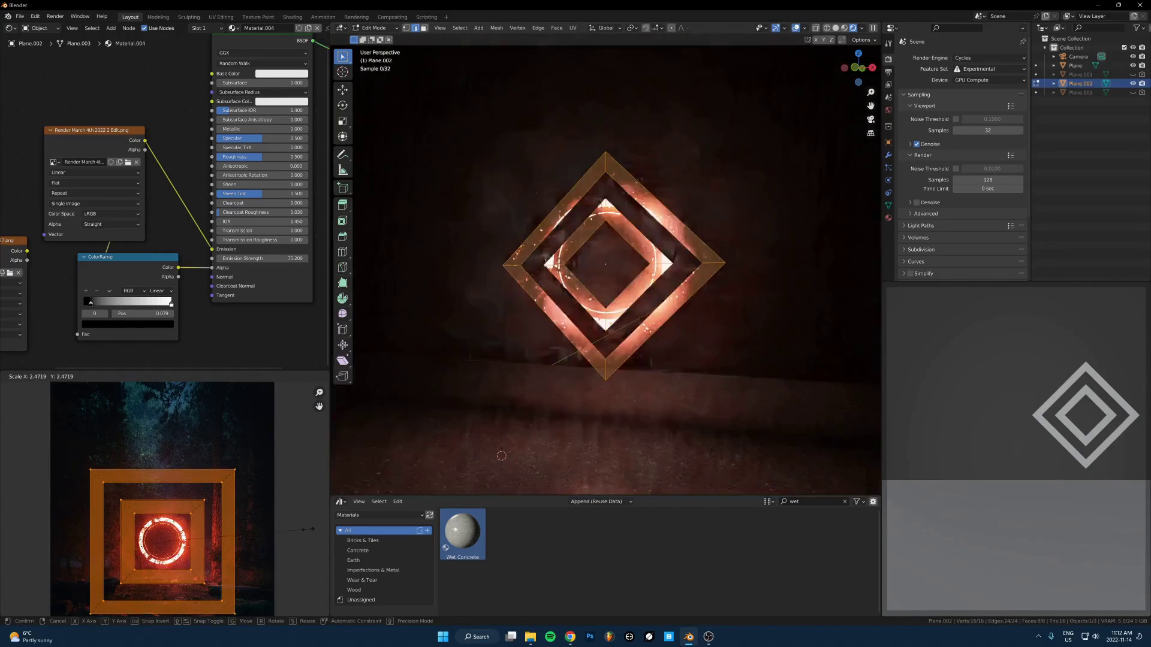
{"action": "key", "text": "Tab"}
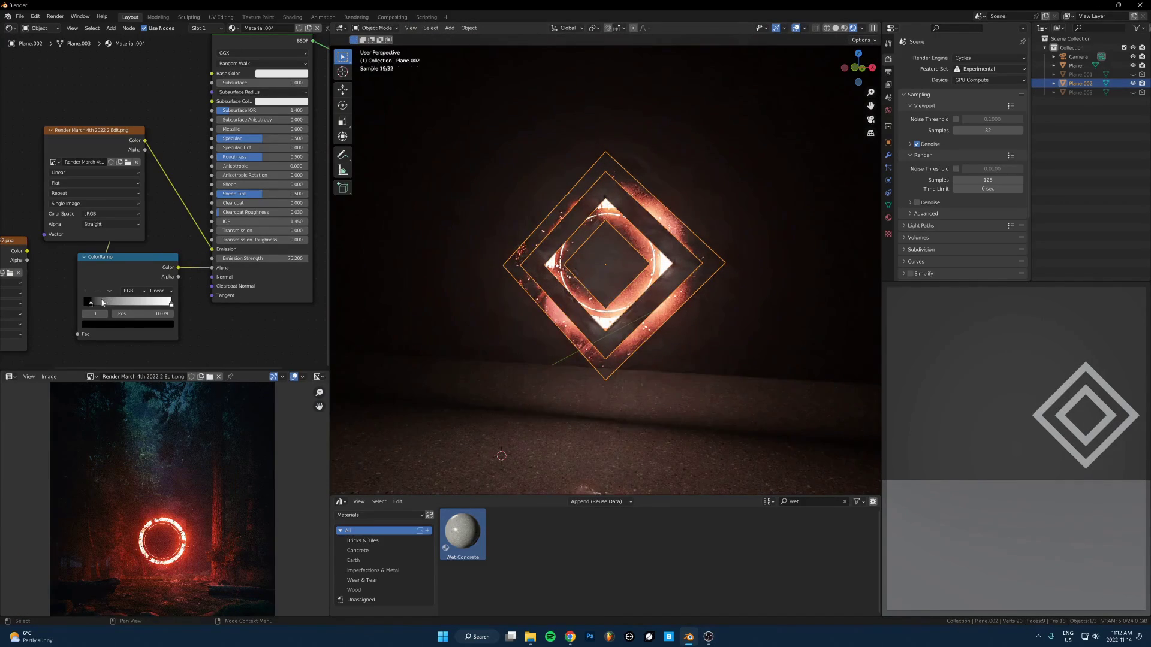
Brighten the alpha mask by moving the ColorRamp's black stop to 0.024 and bringing the white stop closer to it.
{"action": "left_click_drag", "start_coordinate": [100, 302], "coordinate": [89, 303]}
{"action": "left_click_drag", "start_coordinate": [175, 305], "coordinate": [89, 305]}
{"action": "middle_click_drag", "start_coordinate": [719, 232], "coordinate": [647, 264]}
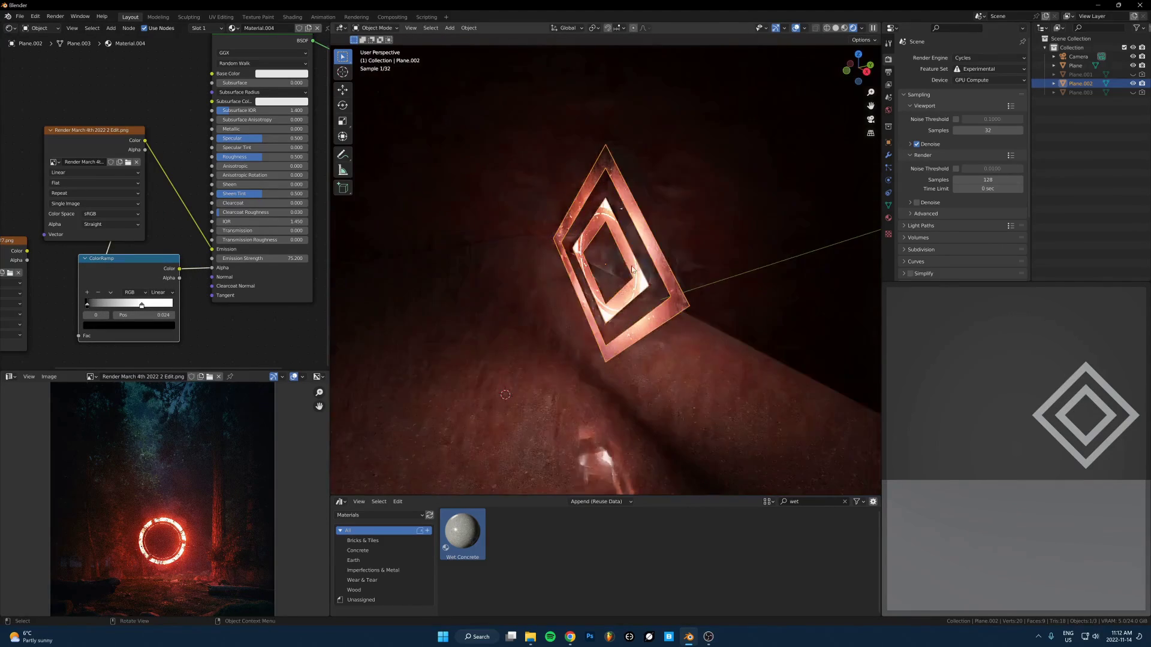
Duplicate the diamond and offset the copy along the Y axis.
{"action": "scroll", "coordinate": [100, 256], "scroll_direction": "up", "scroll_amount": 2}
{"action": "key", "text": "shift+d"}
{"action": "key", "text": "y"}
{"action": "left_click", "coordinate": [753, 254]}
{"action": "middle_click_drag", "start_coordinate": [753, 254], "coordinate": [797, 231]}
Move the copied diamond's UV layout up to the forest part of the image and rescale it.
{"action": "key", "text": "Tab"}
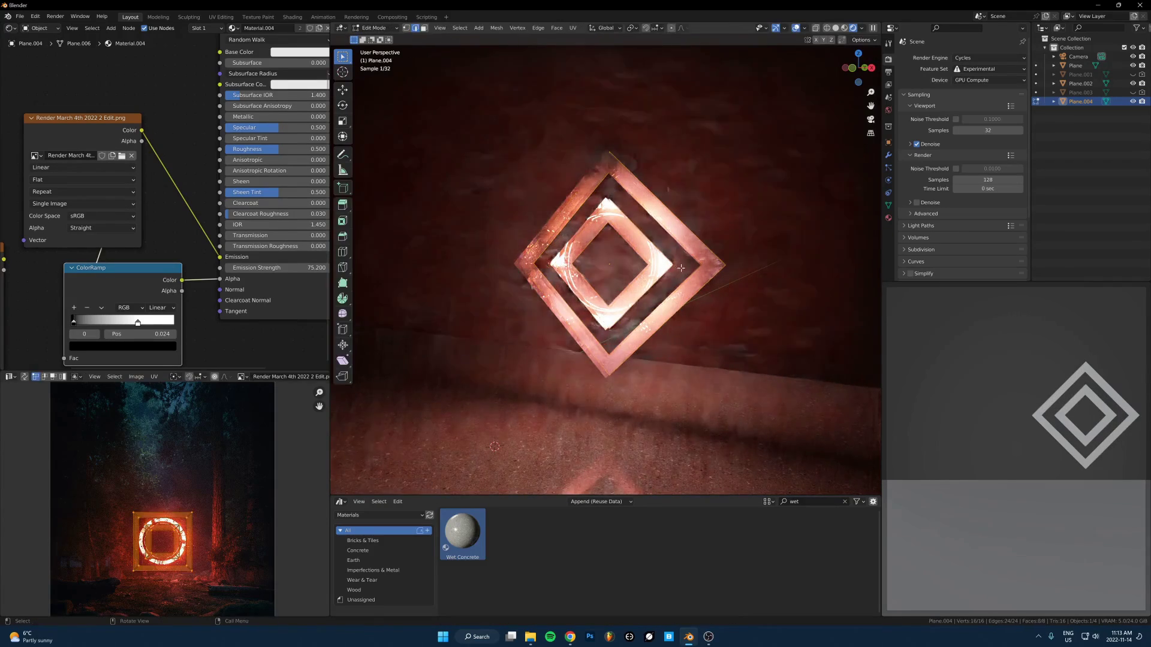
{"action": "key", "text": "g"}
{"action": "left_click", "coordinate": [169, 418]}
{"action": "key", "text": "s"}
{"action": "left_click", "coordinate": [225, 411]}
{"action": "key", "text": "Tab"}
Scale the copied diamond up in the front view so it surrounds the original.
{"action": "key", "text": "KP_1"}
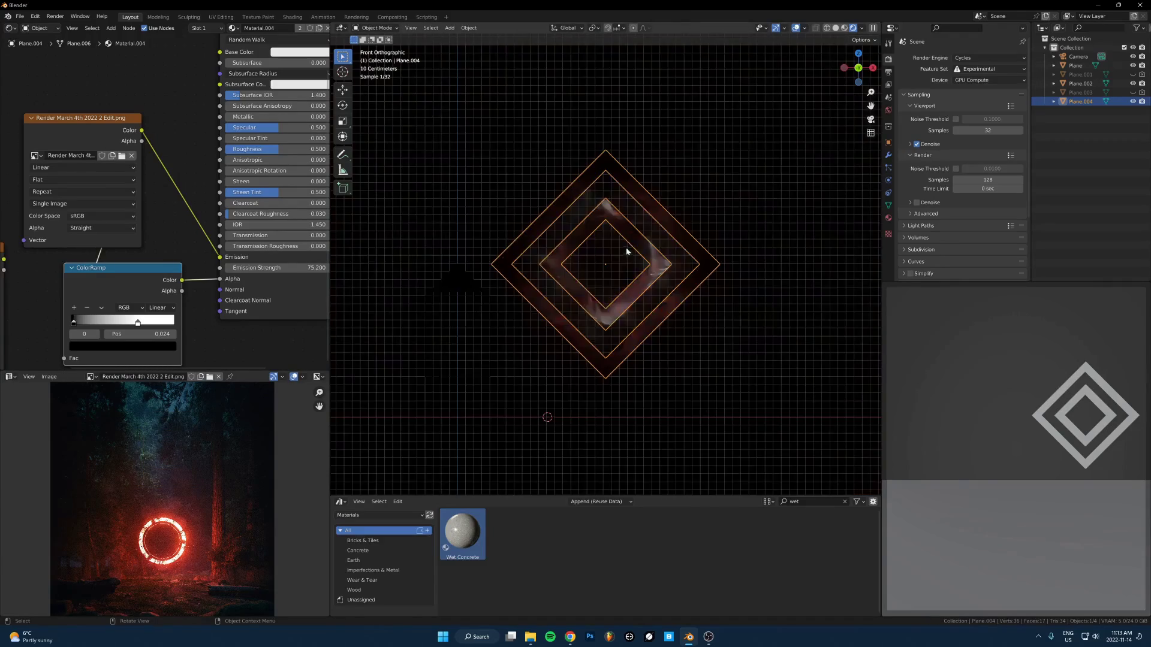
{"action": "key", "text": "s"}
{"action": "left_click", "coordinate": [830, 195]}
{"action": "mouse_move", "coordinate": [830, 195]}
{"action": "middle_mouse_down"}
{"action": "mouse_move", "coordinate": [797, 204]}
{"action": "mouse_move", "coordinate": [836, 192]}
{"action": "middle_mouse_up"}
{"action": "left_click", "coordinate": [797, 204]}
Duplicate the large outer diamond and move the copy down the Z axis by about 1.05 m.
{"action": "left_click", "coordinate": [720, 208]}
{"action": "key", "text": "shift+d"}
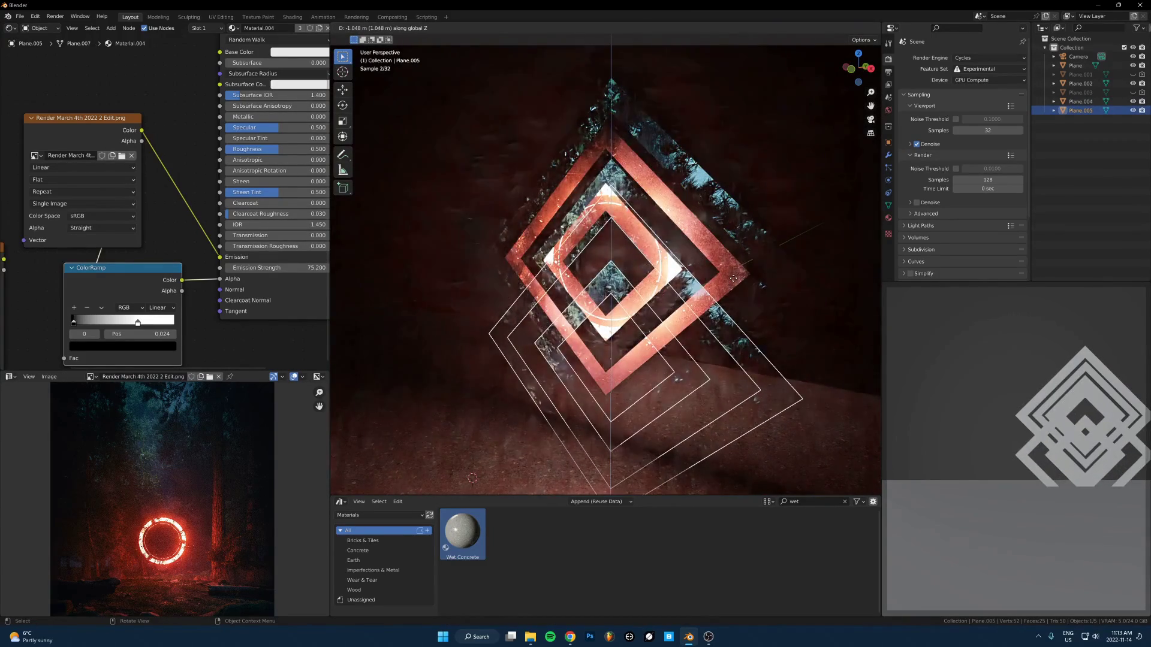
{"action": "key", "text": "y"}
{"action": "left_click", "coordinate": [697, 276]}
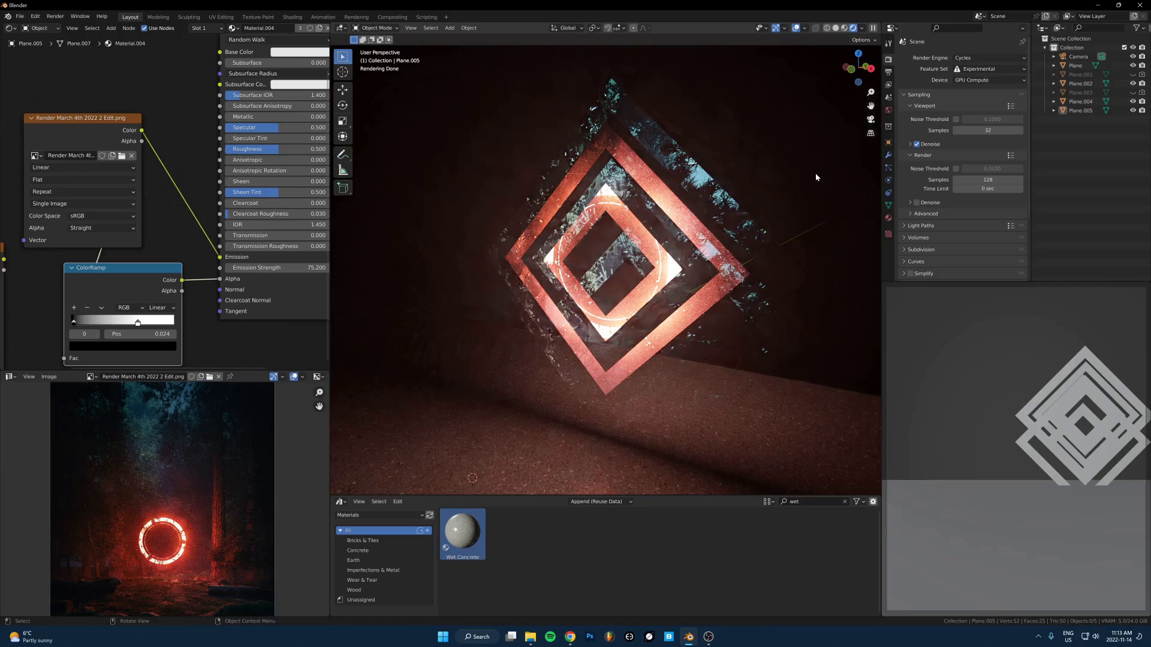
Delete the disconnected black-and-white JS-Classic pattern image node from the diamonds' material.
{"action": "middle_click_drag", "start_coordinate": [691, 218], "coordinate": [749, 206]}
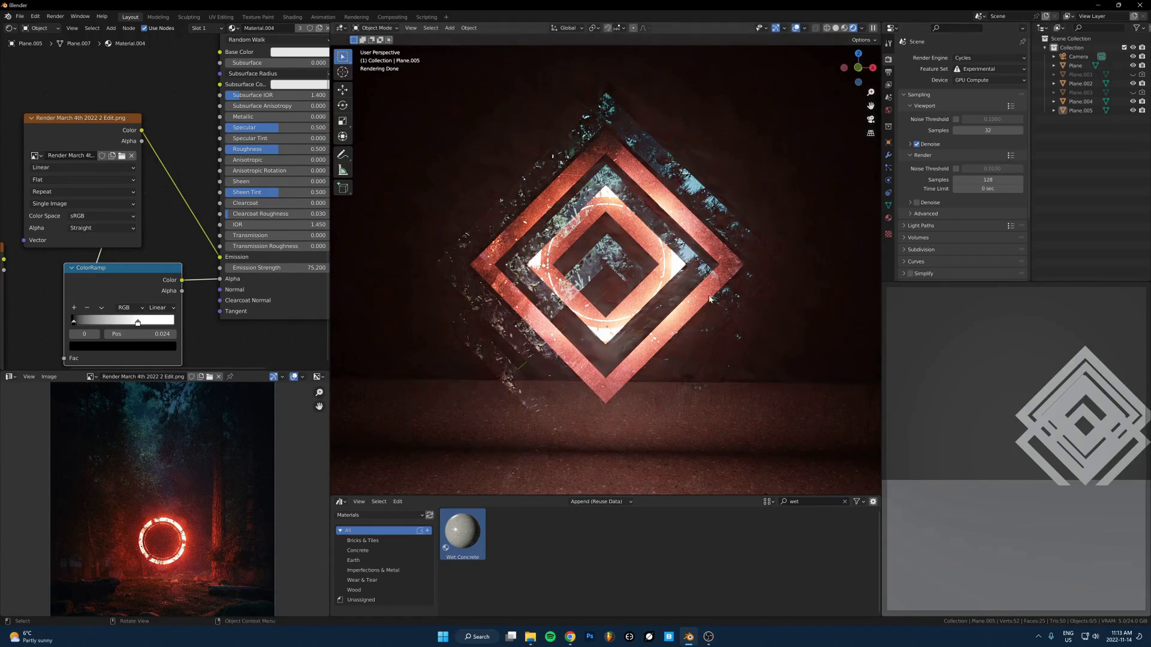
{"action": "left_click", "coordinate": [742, 318]}
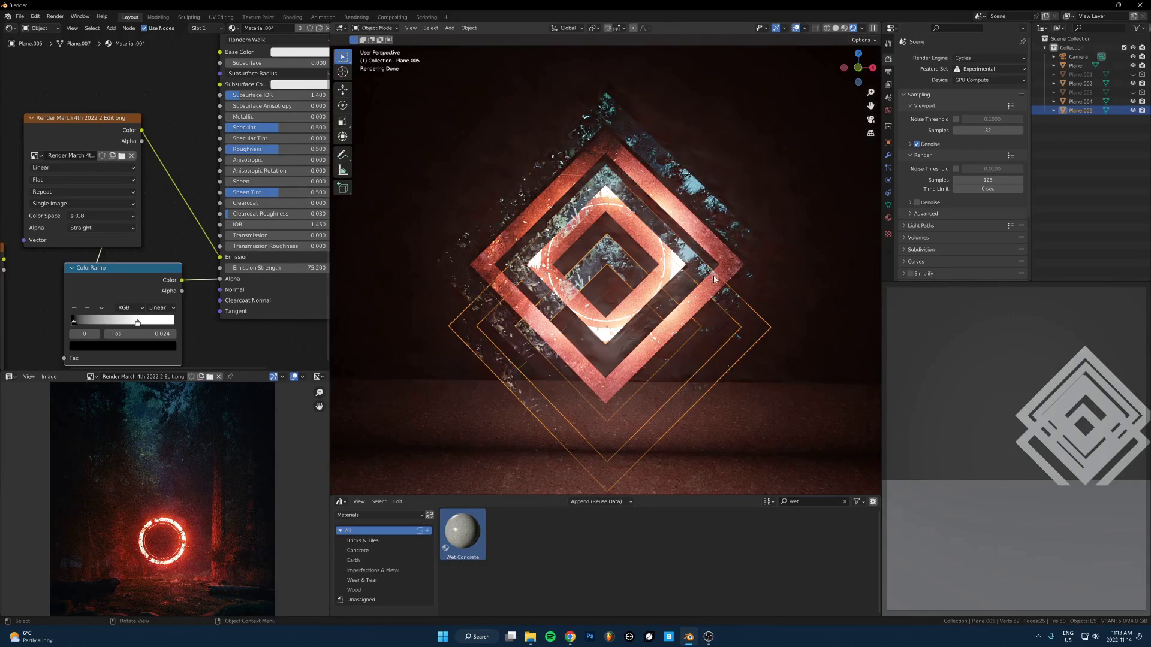
{"action": "mouse_move", "coordinate": [706, 284]}
{"action": "middle_mouse_down"}
{"action": "mouse_move", "coordinate": [746, 292]}
{"action": "mouse_move", "coordinate": [720, 287]}
{"action": "middle_mouse_up"}
{"action": "key", "text": "alt+a"}
{"action": "scroll", "coordinate": [90, 160], "scroll_direction": "down", "scroll_amount": 1}
{"action": "middle_click_drag", "start_coordinate": [90, 160], "coordinate": [174, 130]}
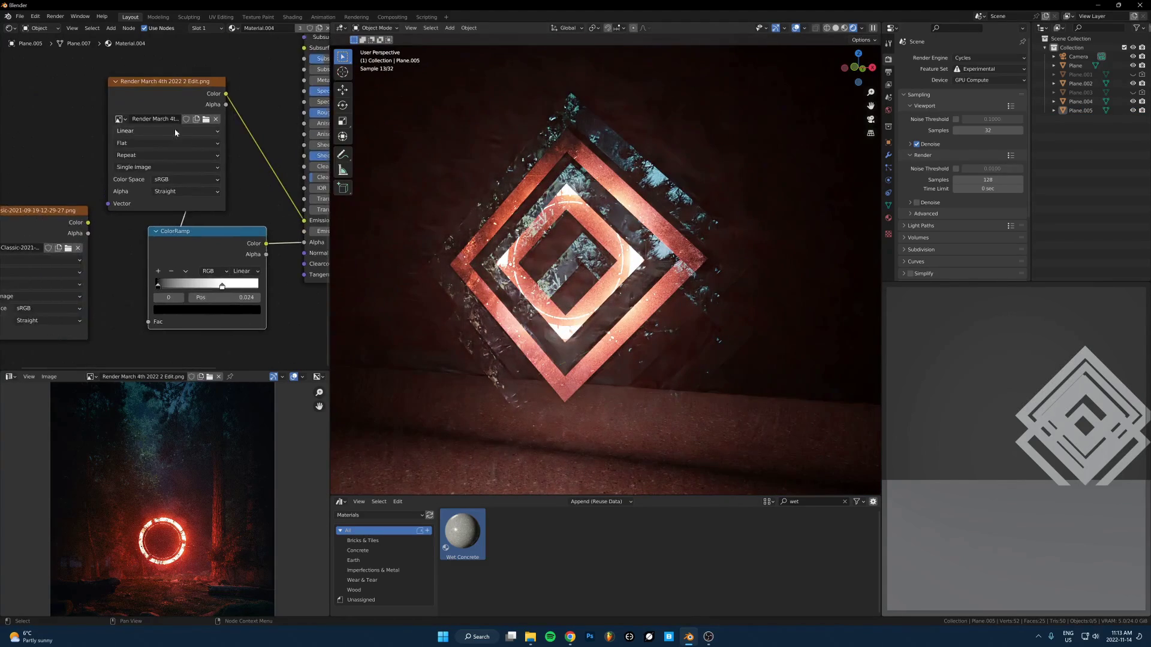
{"action": "scroll", "coordinate": [174, 129], "scroll_direction": "down", "scroll_amount": 2}
{"action": "left_click", "coordinate": [91, 226]}
{"action": "key", "text": "x"}
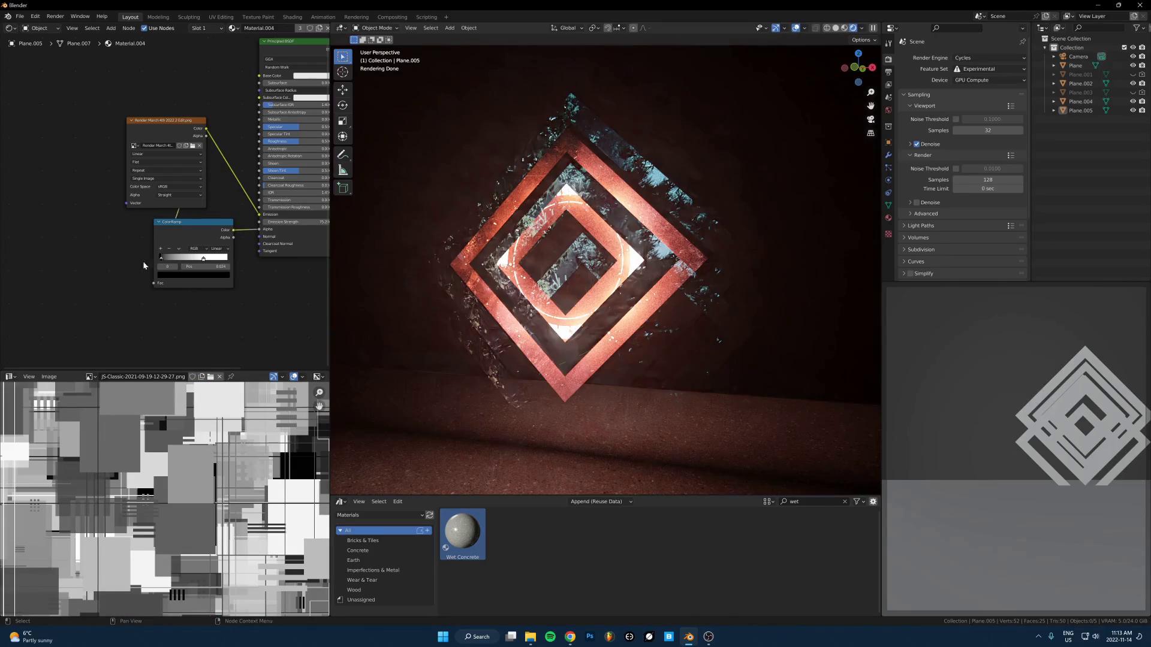
{"action": "scroll", "coordinate": [180, 264], "scroll_direction": "up", "scroll_amount": 4}
{"action": "middle_click_drag", "start_coordinate": [291, 243], "coordinate": [195, 262]}
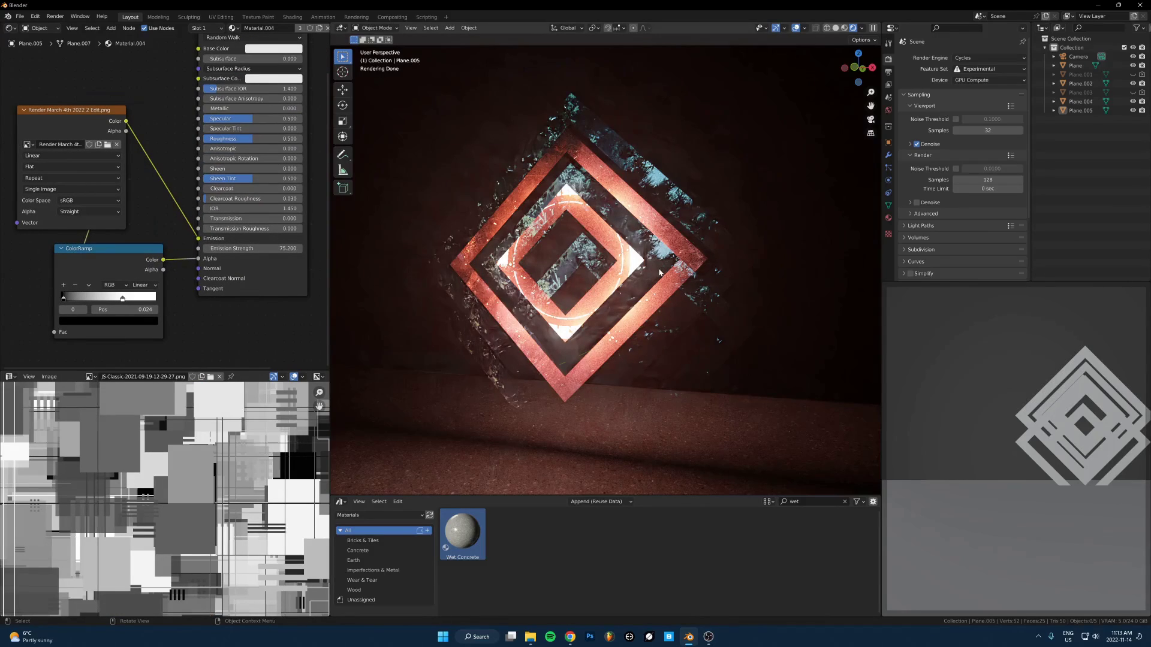
{"action": "left_click", "coordinate": [33, 114]}
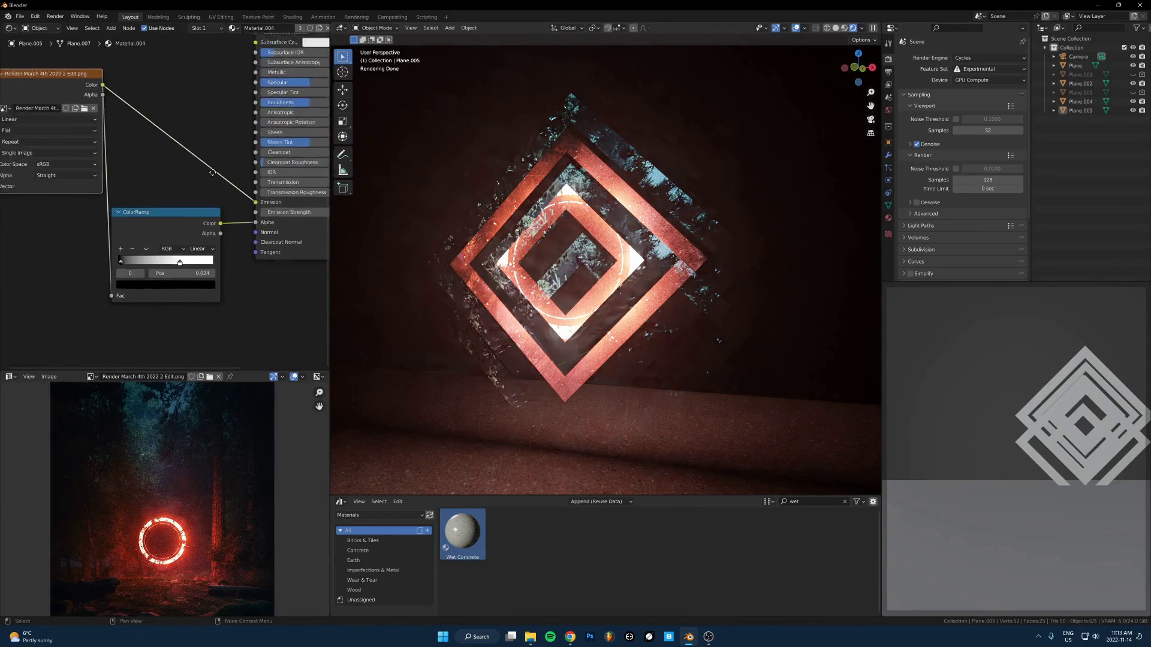
{"action": "scroll", "coordinate": [34, 138], "scroll_direction": "down", "scroll_amount": 3}
{"action": "scroll", "coordinate": [251, 233], "scroll_direction": "up", "scroll_amount": 1}
{"action": "left_click", "coordinate": [573, 590]}
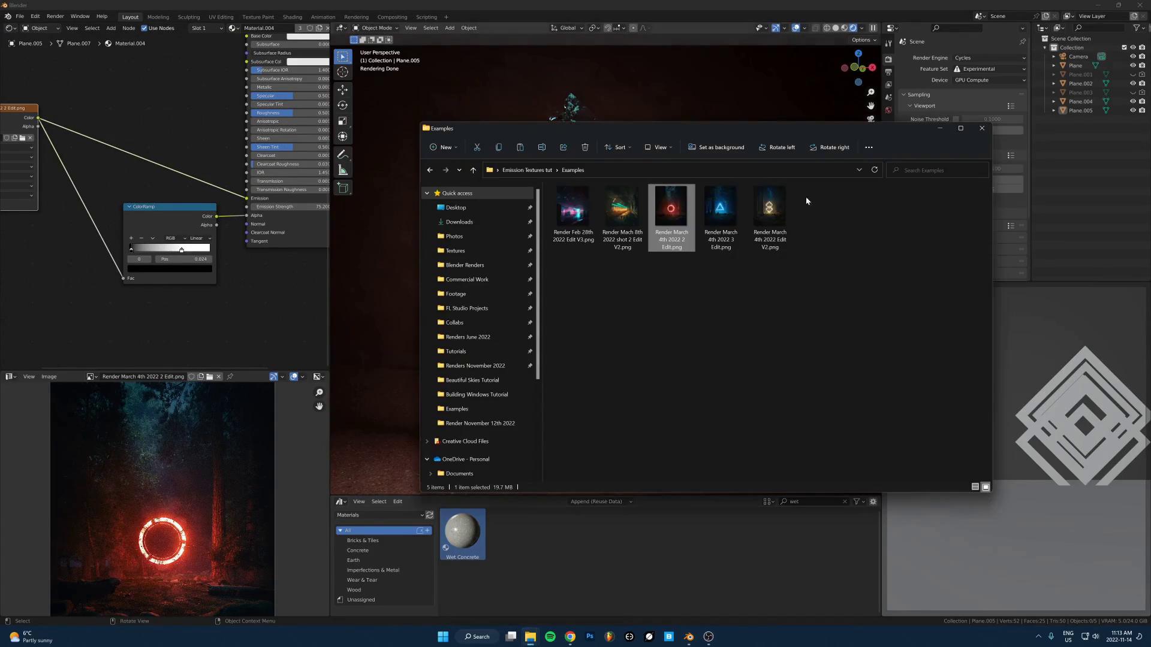
{"action": "left_click", "coordinate": [627, 325]}
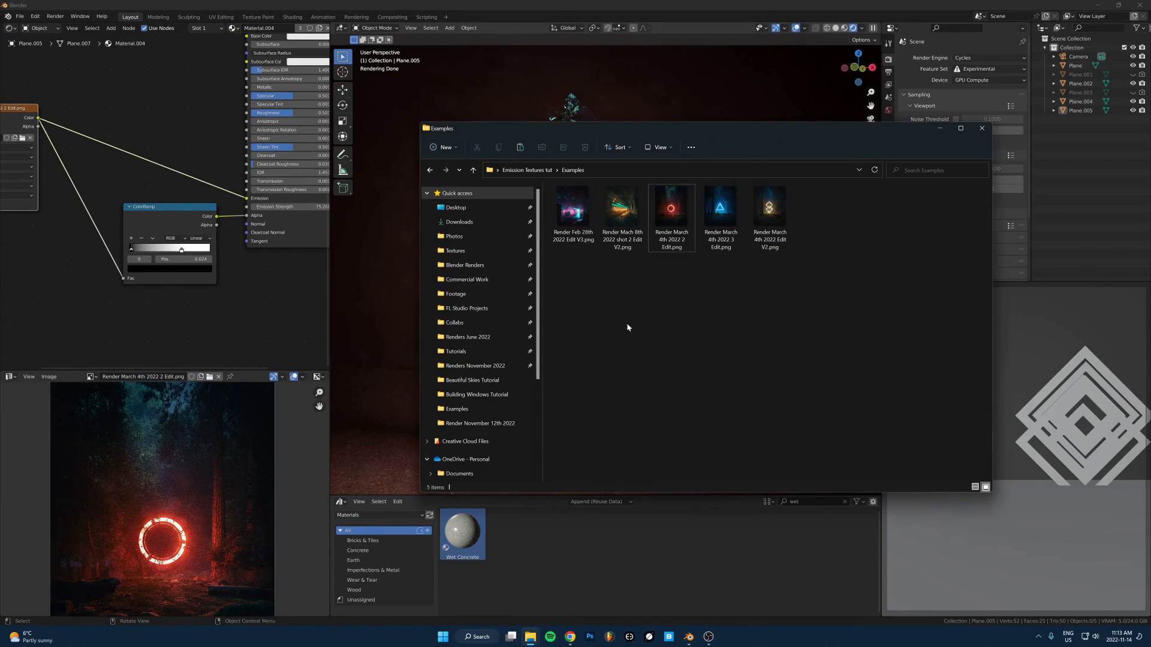
{"action": "left_click", "coordinate": [459, 236]}
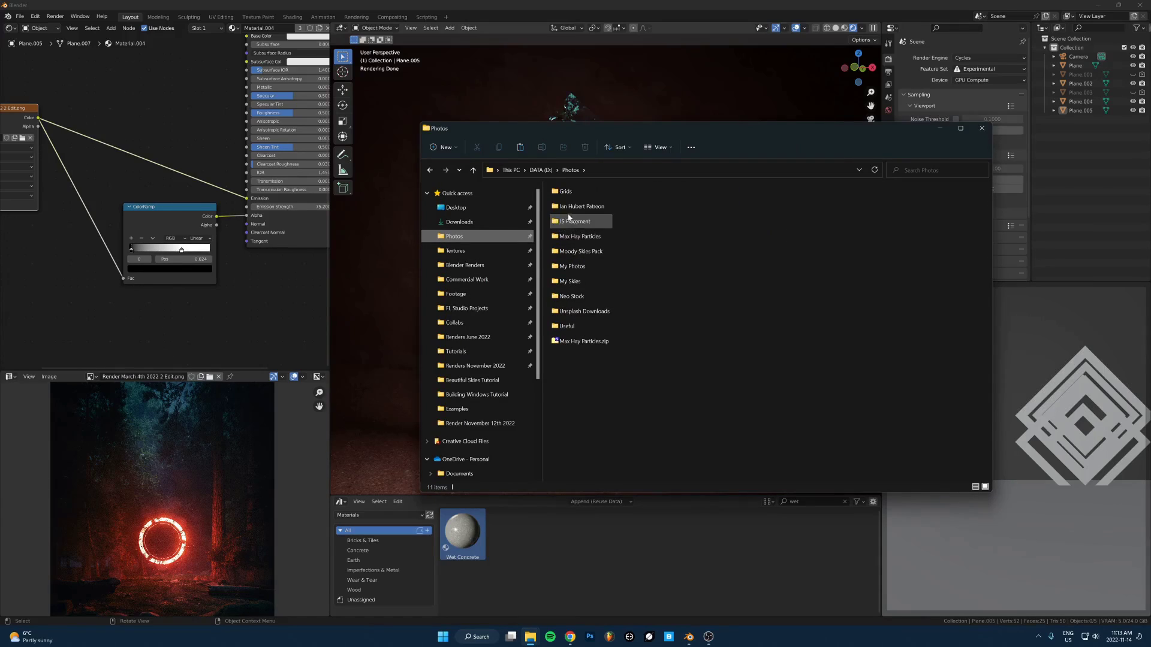
{"action": "double_click", "coordinate": [576, 220]}
{"action": "left_click", "coordinate": [965, 236]}
{"action": "left_click_drag", "start_coordinate": [42, 306], "coordinate": [33, 303]}
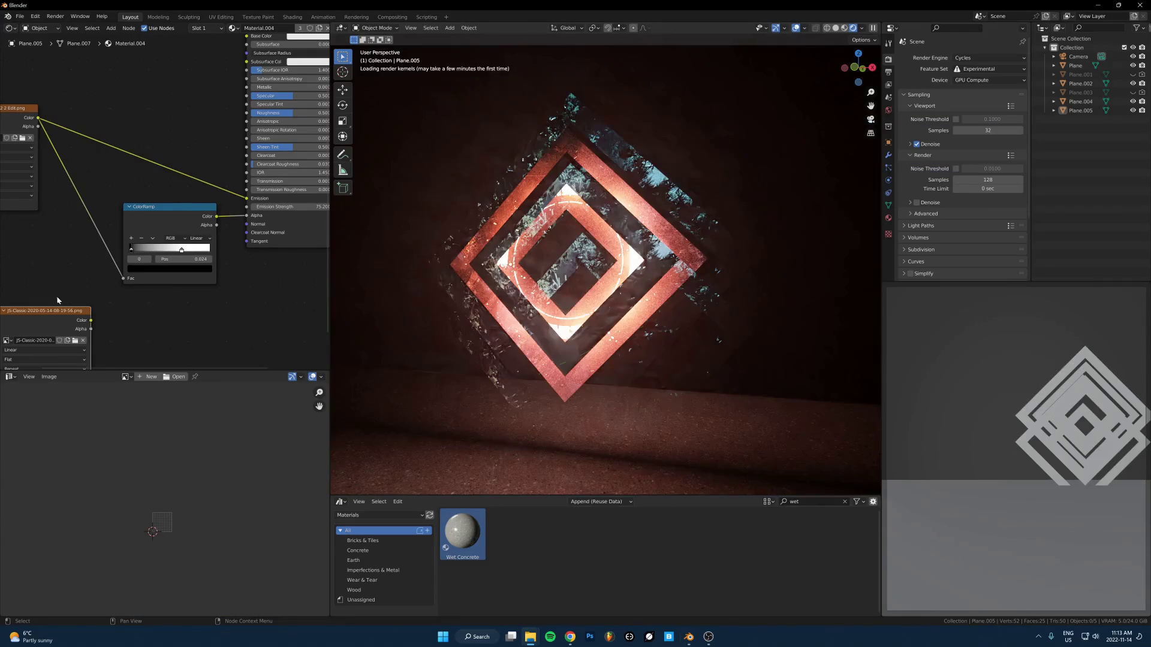
Connect the new JS-Classic image's Color output to the ColorRamp's Fac input.
{"action": "middle_click_drag", "start_coordinate": [34, 301], "coordinate": [95, 282]}
{"action": "left_click_drag", "start_coordinate": [87, 275], "coordinate": [184, 259]}
{"action": "scroll", "coordinate": [147, 289], "scroll_direction": "up", "scroll_amount": 2}
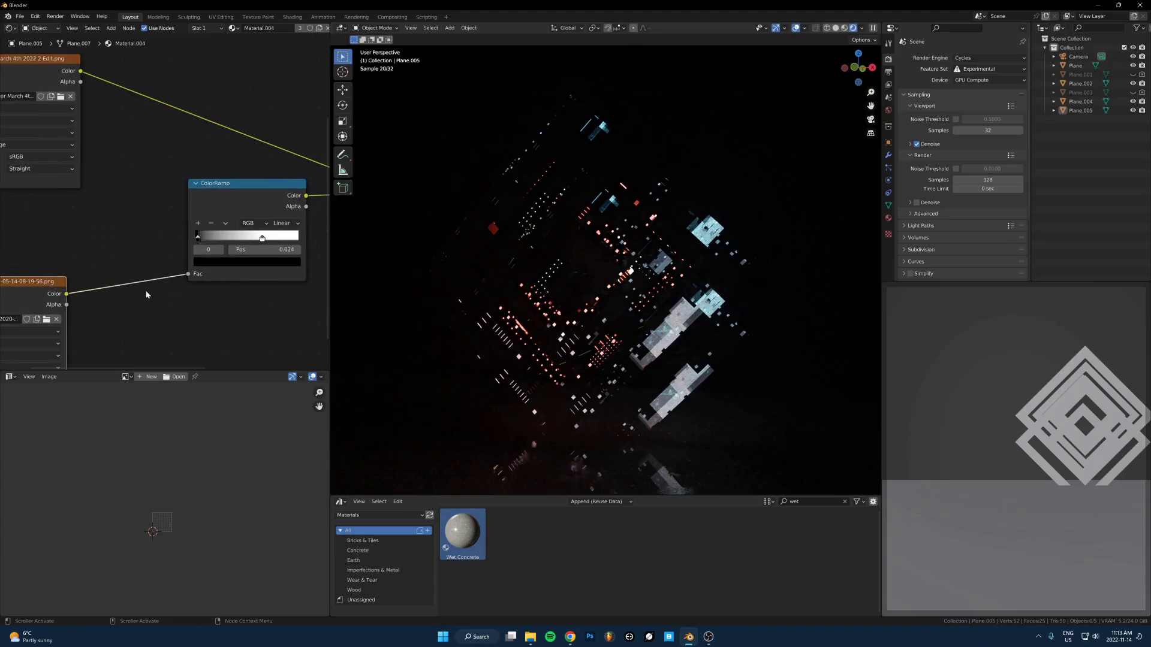
Place a duplicate of the ColorRamp node below the shader and move the original ramp's white stop to 0.021.
{"action": "middle_click_drag", "start_coordinate": [146, 289], "coordinate": [63, 274]}
{"action": "scroll", "coordinate": [146, 210], "scroll_direction": "down", "scroll_amount": 1}
{"action": "left_click", "coordinate": [161, 182]}
{"action": "key", "text": "shift+d"}
{"action": "left_click", "coordinate": [277, 299]}
{"action": "middle_click_drag", "start_coordinate": [156, 310], "coordinate": [228, 306]}
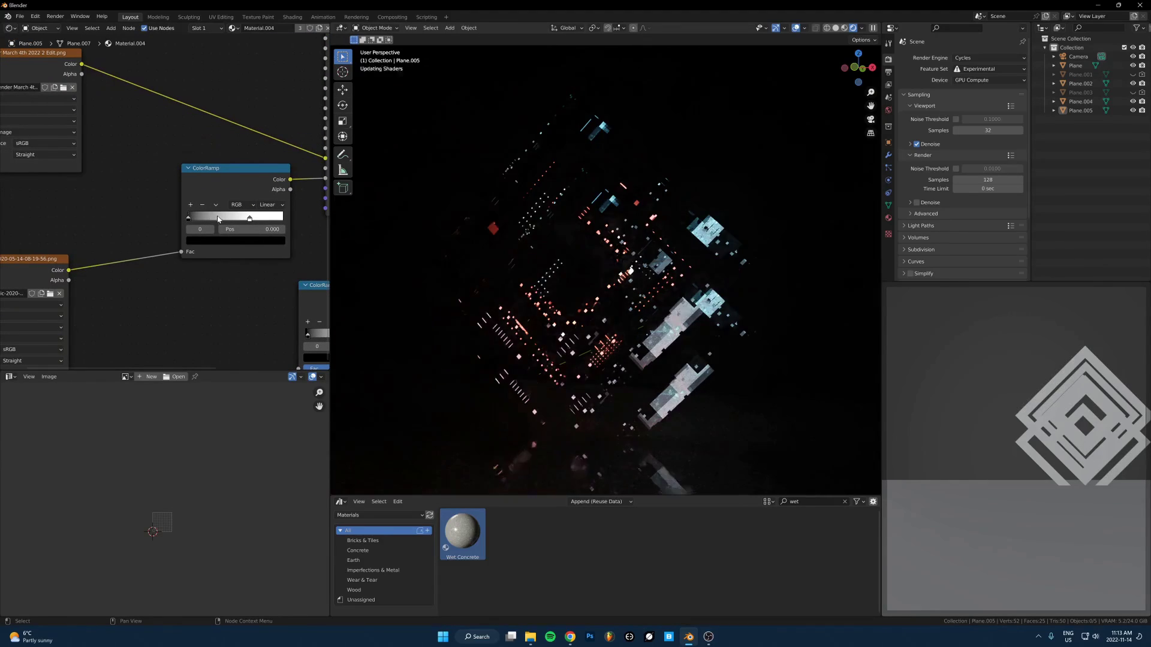
{"action": "left_click_drag", "start_coordinate": [249, 218], "coordinate": [191, 221]}
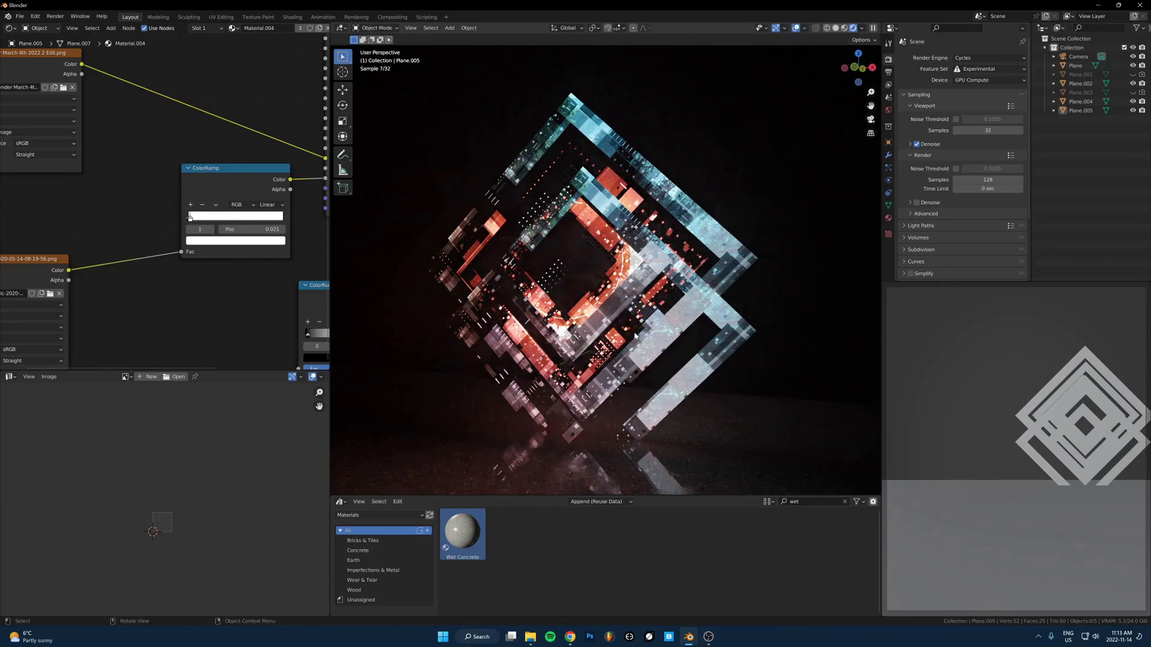
Delete the lowered duplicate of the large diamond.
{"action": "mouse_move", "coordinate": [710, 361]}
{"action": "middle_mouse_down"}
{"action": "mouse_move", "coordinate": [672, 358]}
{"action": "mouse_move", "coordinate": [713, 354]}
{"action": "middle_mouse_up"}
{"action": "left_click", "coordinate": [719, 337]}
{"action": "key", "text": "Delete"}
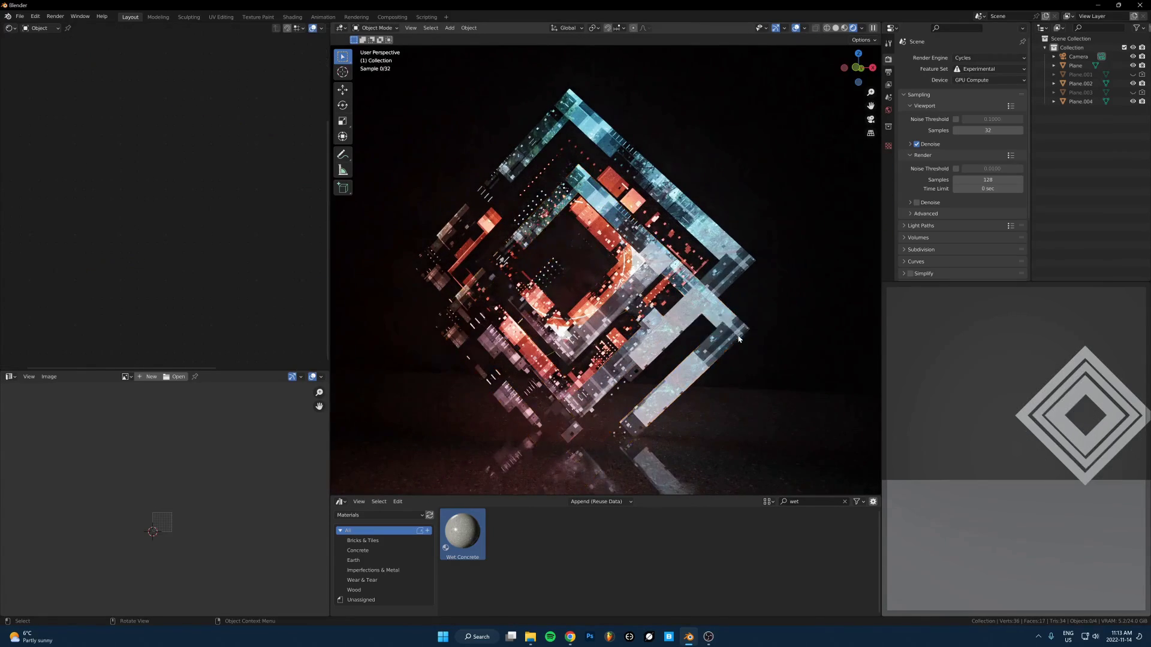
Darken the ColorRamp's white stop to grey and set the material's Emission Strength to 368.3.
{"action": "left_click", "coordinate": [655, 291]}
{"action": "scroll", "coordinate": [160, 206], "scroll_direction": "up", "scroll_amount": 4}
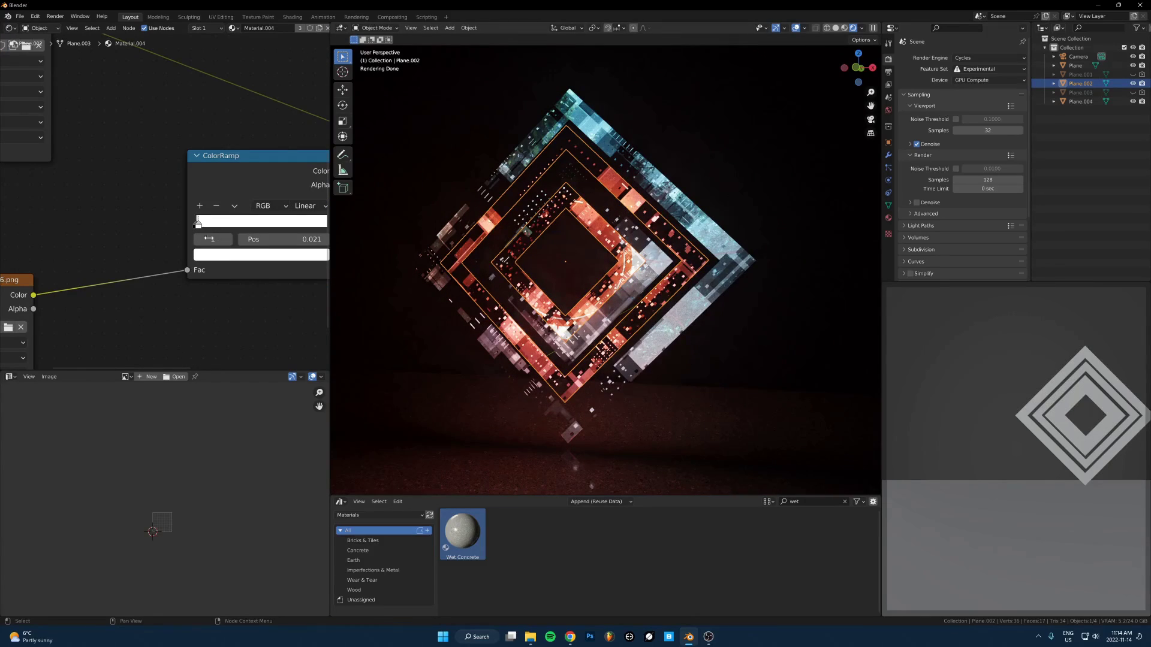
{"action": "middle_click_drag", "start_coordinate": [236, 240], "coordinate": [154, 251]}
{"action": "scroll", "coordinate": [154, 250], "scroll_direction": "down", "scroll_amount": 2}
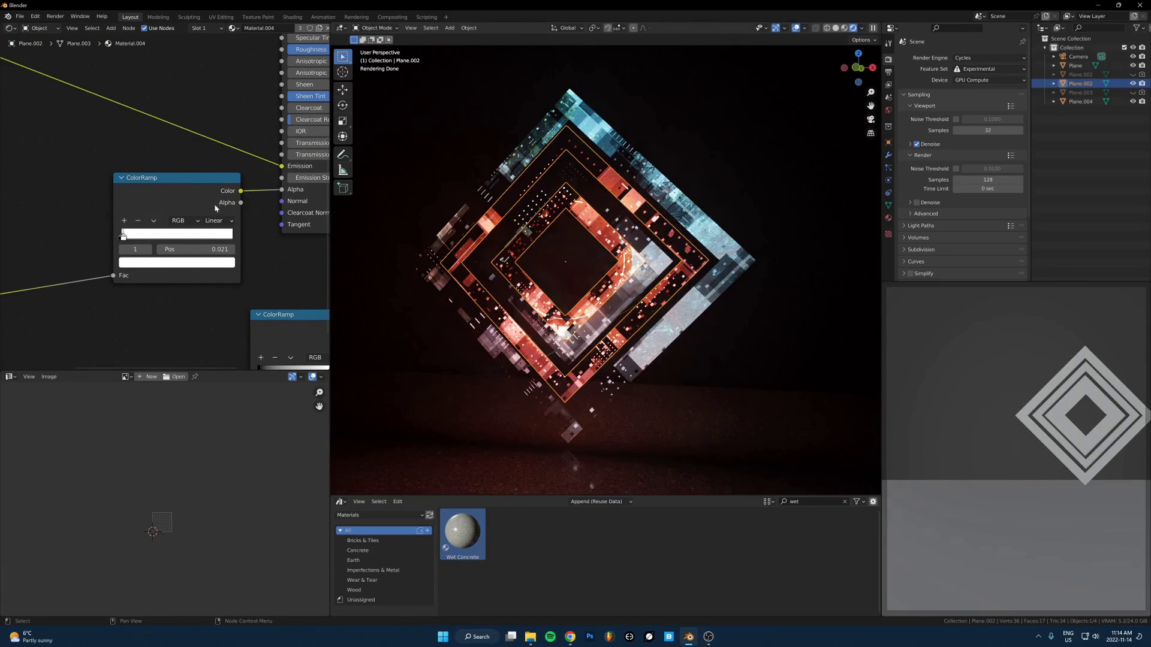
{"action": "left_click", "coordinate": [194, 263]}
{"action": "mouse_move", "coordinate": [210, 145]}
{"action": "left_mouse_down"}
{"action": "mouse_move", "coordinate": [209, 165]}
{"action": "mouse_move", "coordinate": [209, 151]}
{"action": "left_mouse_up"}
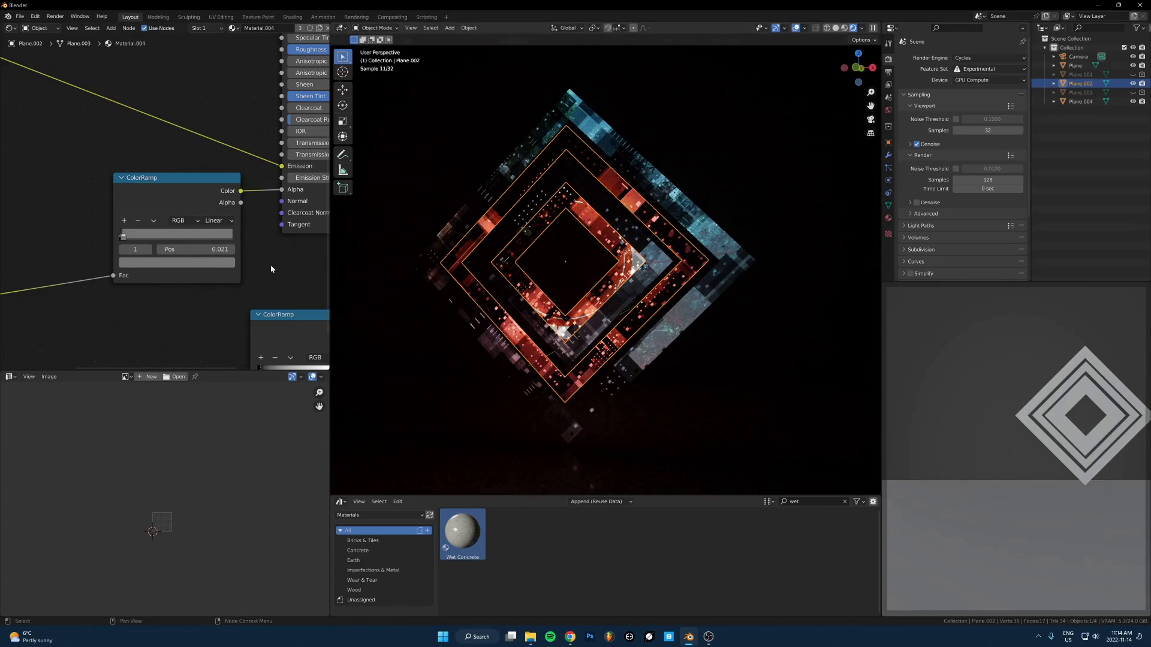
{"action": "middle_click_drag", "start_coordinate": [265, 263], "coordinate": [153, 274]}
{"action": "left_click_drag", "start_coordinate": [239, 197], "coordinate": [288, 197]}
Scale the large outer diamond down closer to the inner one.
{"action": "middle_click_drag", "start_coordinate": [855, 231], "coordinate": [837, 232]}
{"action": "left_click", "coordinate": [757, 255]}
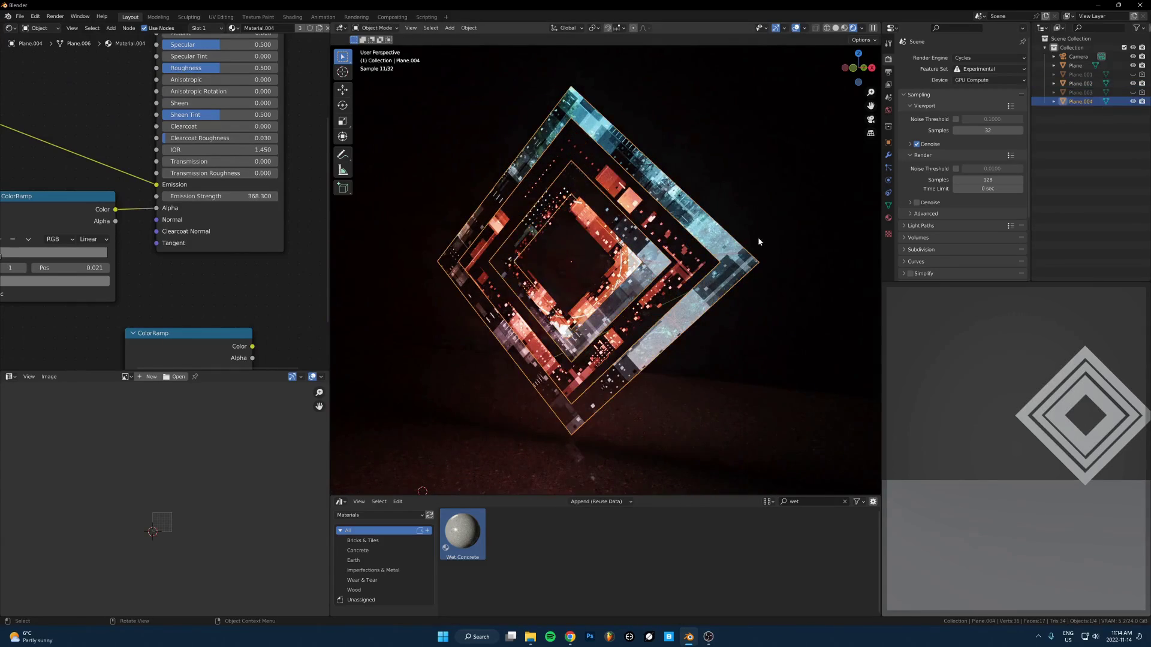
{"action": "key", "text": "s"}
{"action": "left_click", "coordinate": [722, 241]}
{"action": "left_click", "coordinate": [722, 241]}
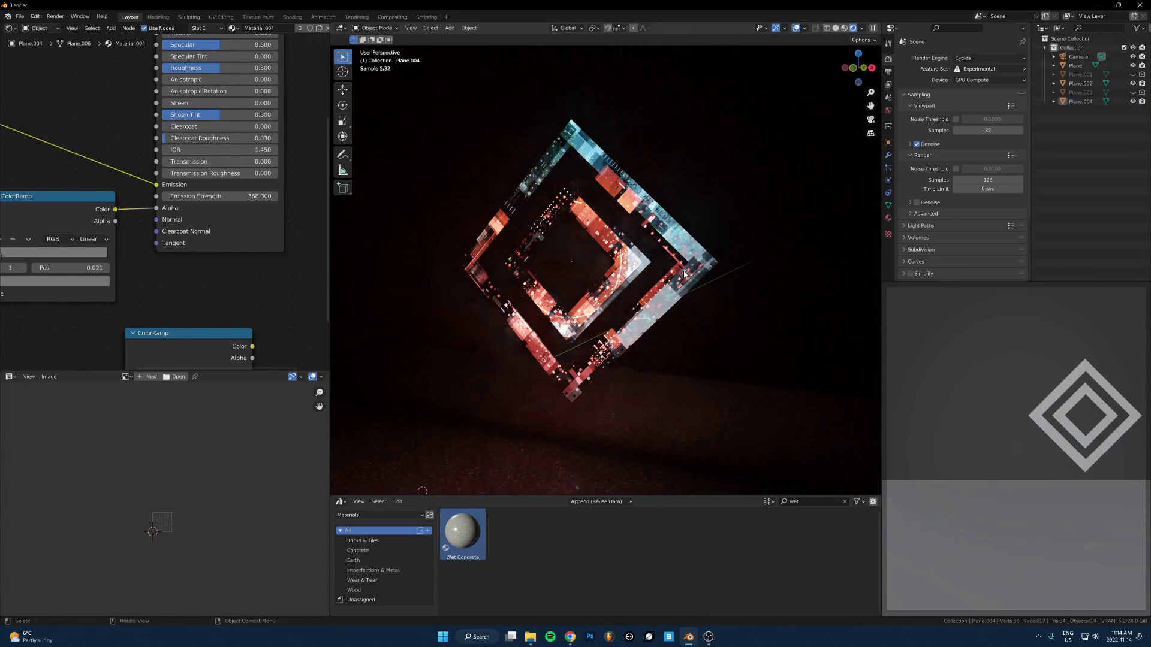
Duplicate the outer diamond, offset the copy along the Y axis and rescale it.
{"action": "left_click", "coordinate": [698, 255]}
{"action": "key", "text": "shift+d"}
{"action": "middle_click_drag", "start_coordinate": [713, 257], "coordinate": [781, 259]}
{"action": "key", "text": "y"}
{"action": "left_click", "coordinate": [659, 270]}
{"action": "key", "text": "s"}
{"action": "left_click", "coordinate": [626, 277]}
Delete the inner ring from the duplicated diamond's mesh.
{"action": "key", "text": "Tab"}
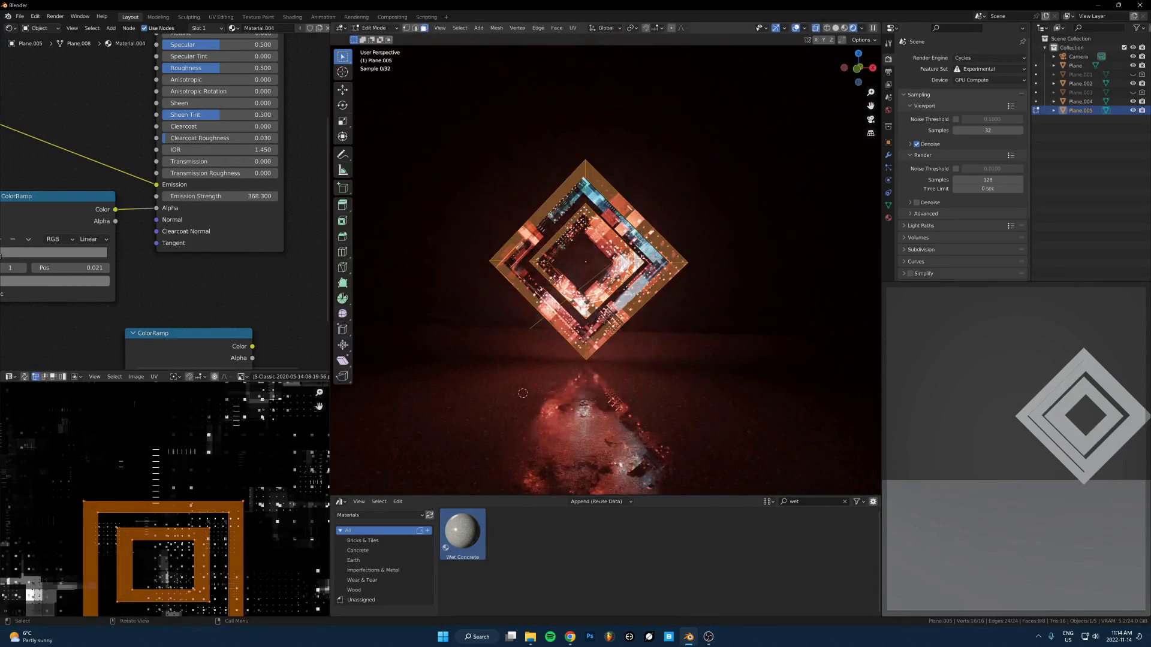
{"action": "scroll", "coordinate": [647, 257], "scroll_direction": "up", "scroll_amount": 3}
{"action": "left_click", "coordinate": [620, 220]}
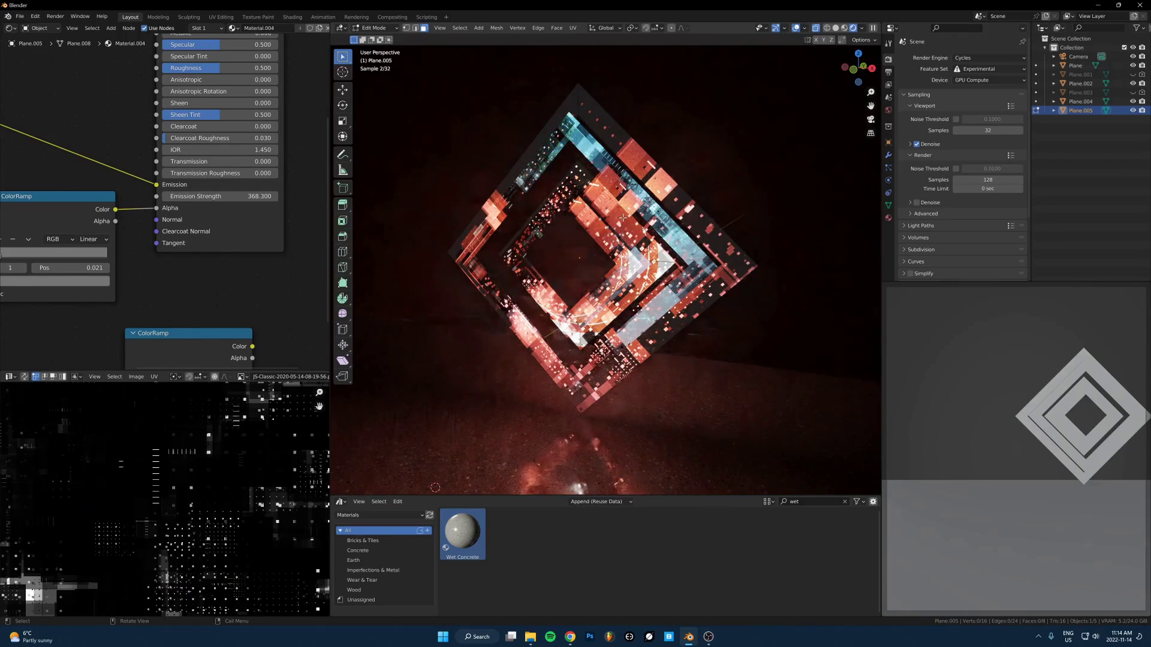
{"action": "key", "text": "ctrl+l"}
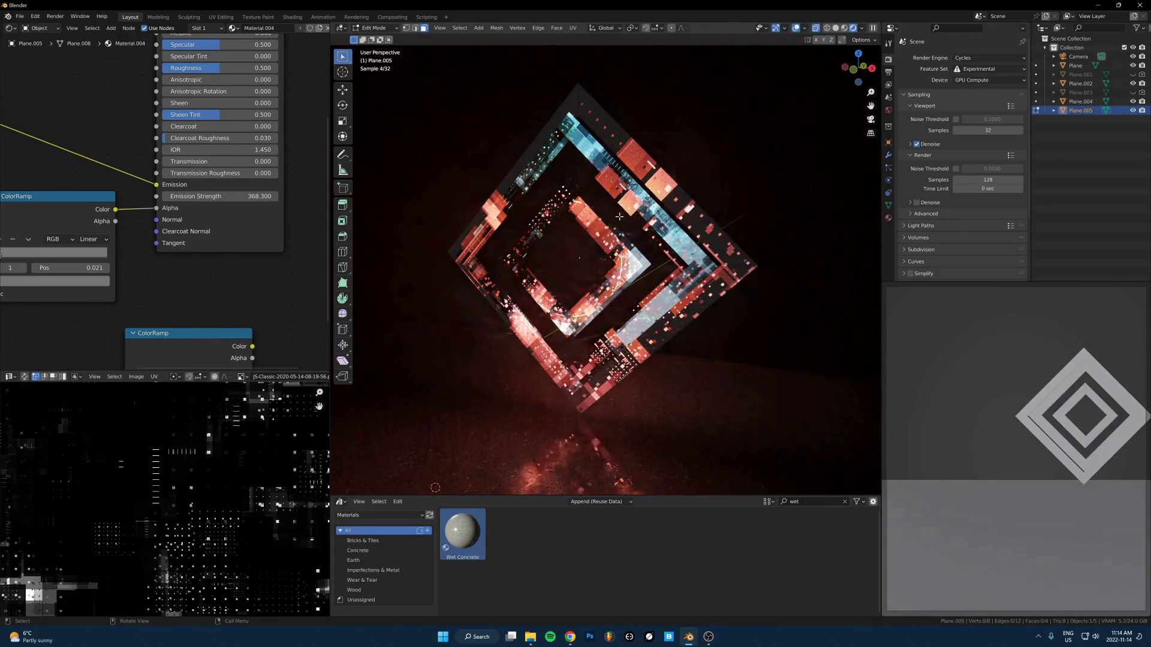
Scale the duplicated ring up so it surrounds the other diamonds.
{"action": "key", "text": "Tab"}
{"action": "key", "text": "s"}
{"action": "left_click", "coordinate": [688, 214]}
Unwrap the whole outermost diamond with Cube Projection.
{"action": "key", "text": "Tab"}
{"action": "key", "text": "a"}
{"action": "scroll", "coordinate": [242, 534], "scroll_direction": "down", "scroll_amount": 8}
{"action": "key", "text": "s"}
{"action": "right_click", "coordinate": [124, 485]}
{"action": "key", "text": "u"}
{"action": "left_click", "coordinate": [124, 485]}
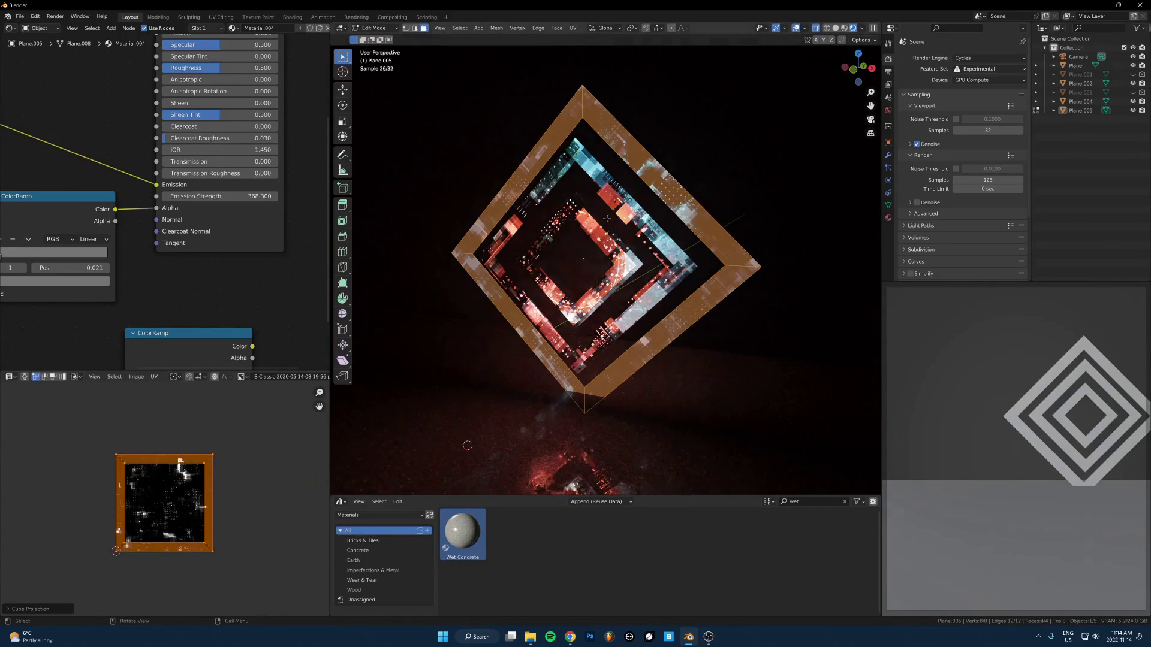
{"action": "key", "text": "Tab"}
{"action": "key", "text": "Tab"}
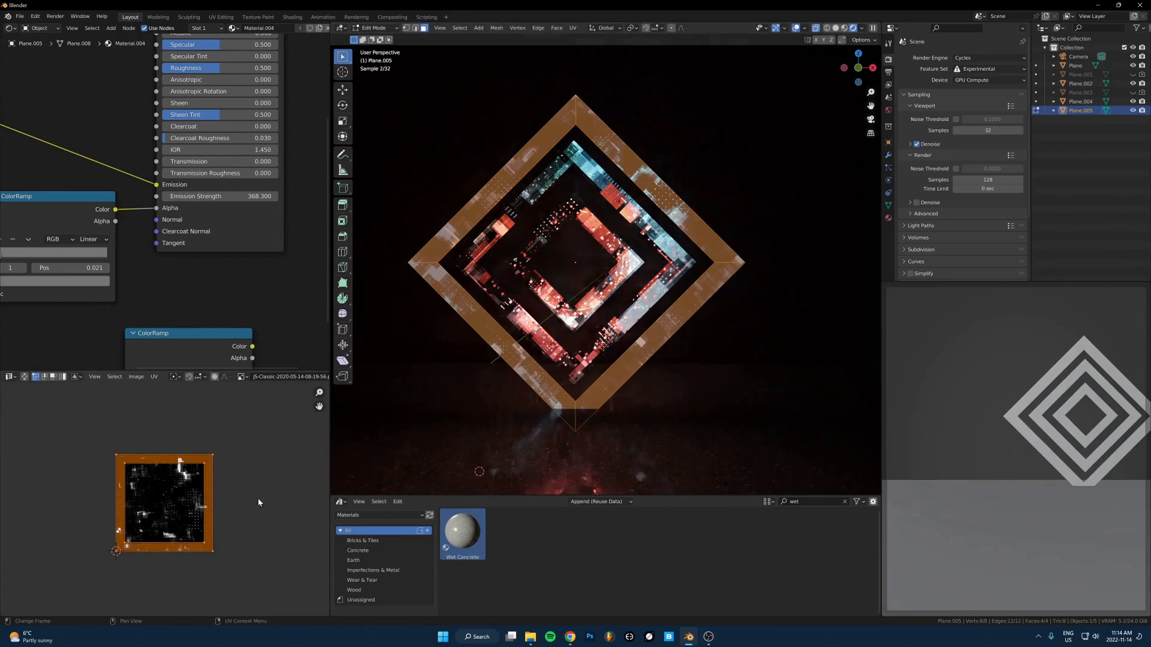
Shrink the outermost diamond's UVs and place them over a small upper area of the JS-Classic pattern image.
{"action": "key", "text": "s"}
{"action": "left_click", "coordinate": [189, 476]}
{"action": "key", "text": "g"}
{"action": "key", "text": "Return"}
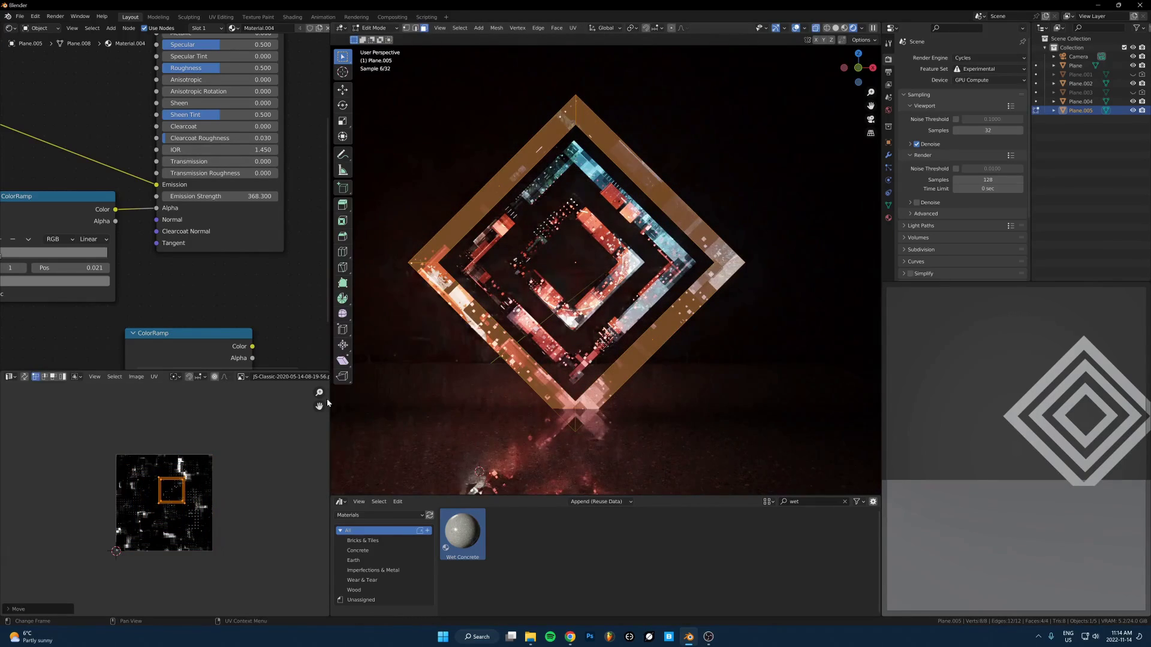
{"action": "key", "text": "Tab"}
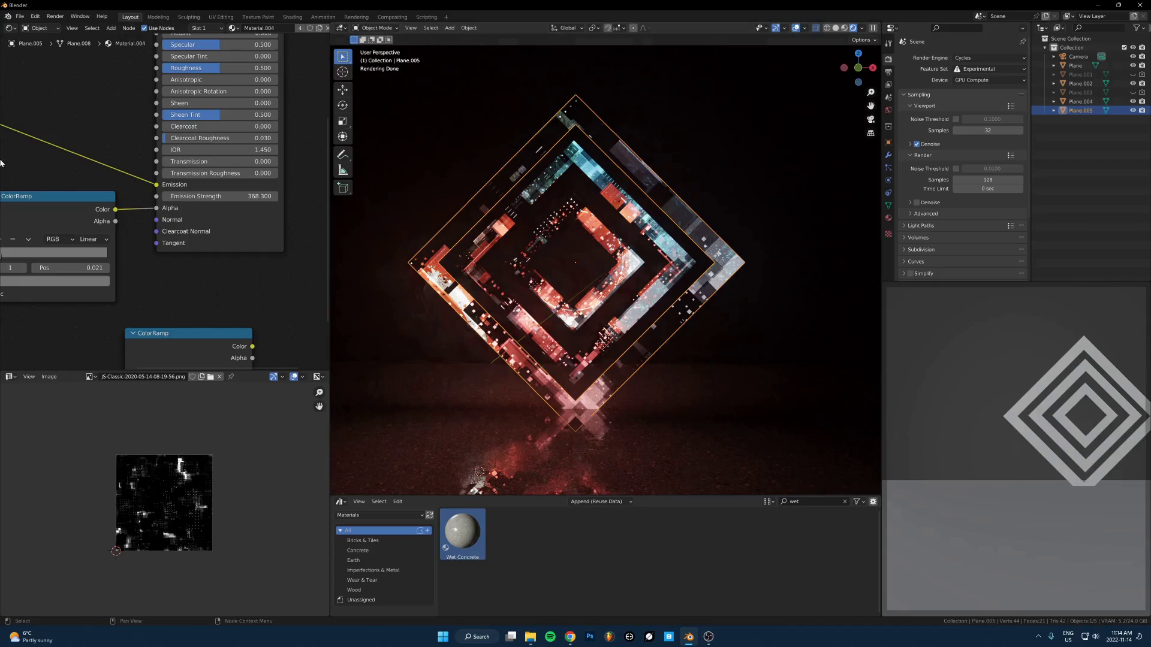
Try Render Mach 8th 2022 shot 2 Edit V2 and Render March 4th 2022 3 Edit.png as the diamonds' emission image.
{"action": "middle_click_drag", "start_coordinate": [113, 222], "coordinate": [256, 211]}
{"action": "middle_click_drag", "start_coordinate": [82, 210], "coordinate": [230, 202]}
{"action": "scroll", "coordinate": [229, 203], "scroll_direction": "down", "scroll_amount": 7}
{"action": "scroll", "coordinate": [174, 254], "scroll_direction": "up", "scroll_amount": 5}
{"action": "middle_click_drag", "start_coordinate": [175, 254], "coordinate": [158, 227]}
{"action": "left_click", "coordinate": [152, 260]}
{"action": "key", "text": "Escape"}
{"action": "middle_click_drag", "start_coordinate": [140, 133], "coordinate": [170, 241]}
{"action": "left_click", "coordinate": [196, 165]}
{"action": "double_click", "coordinate": [469, 229]}
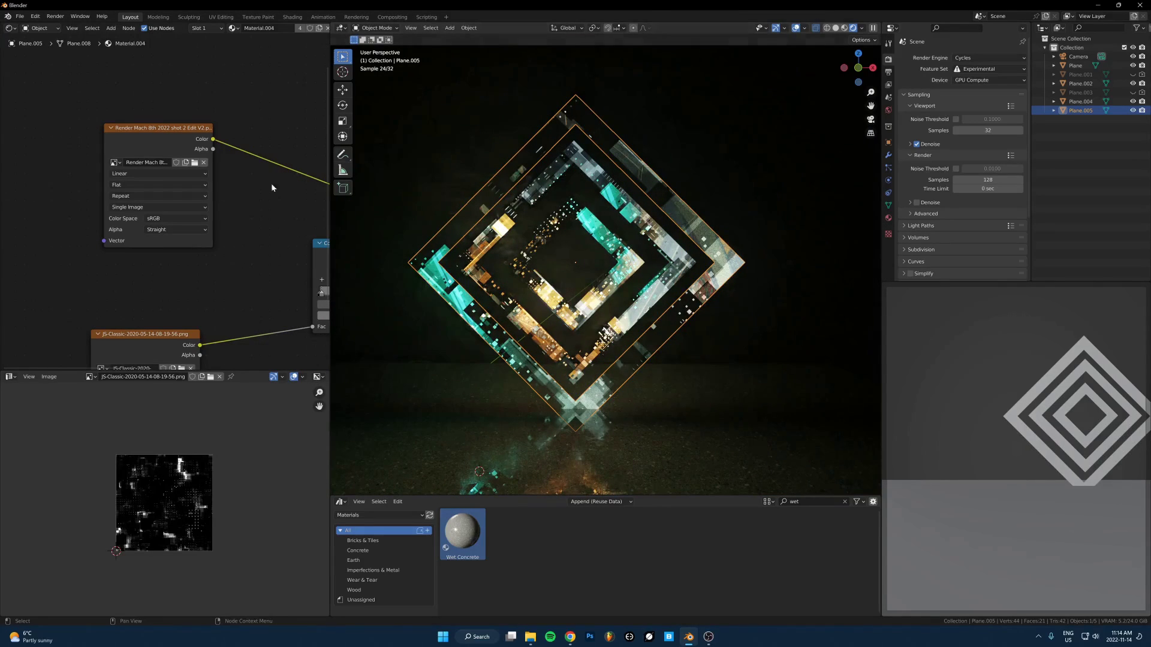
{"action": "left_click", "coordinate": [195, 163]}
{"action": "double_click", "coordinate": [587, 238]}
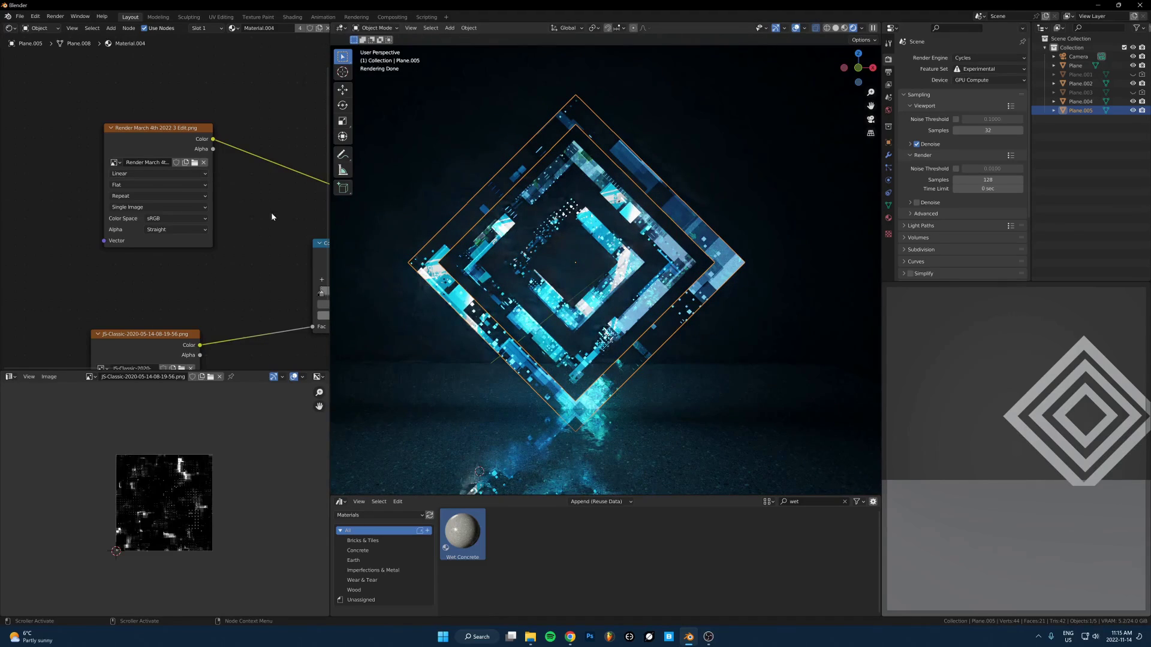
Undo the emission image replacements to restore Render March 4th 2022 2 Edit.png.
{"action": "key", "text": "ctrl+z"}
{"action": "key", "text": "ctrl+z"}
{"action": "key", "text": "ctrl+z"}
{"action": "key", "text": "Tab"}
Duplicate the Render March 4th 2022 2 Edit.png image node above the original and make the original node's image single-user.
{"action": "scroll", "coordinate": [280, 211], "scroll_direction": "down", "scroll_amount": 2}
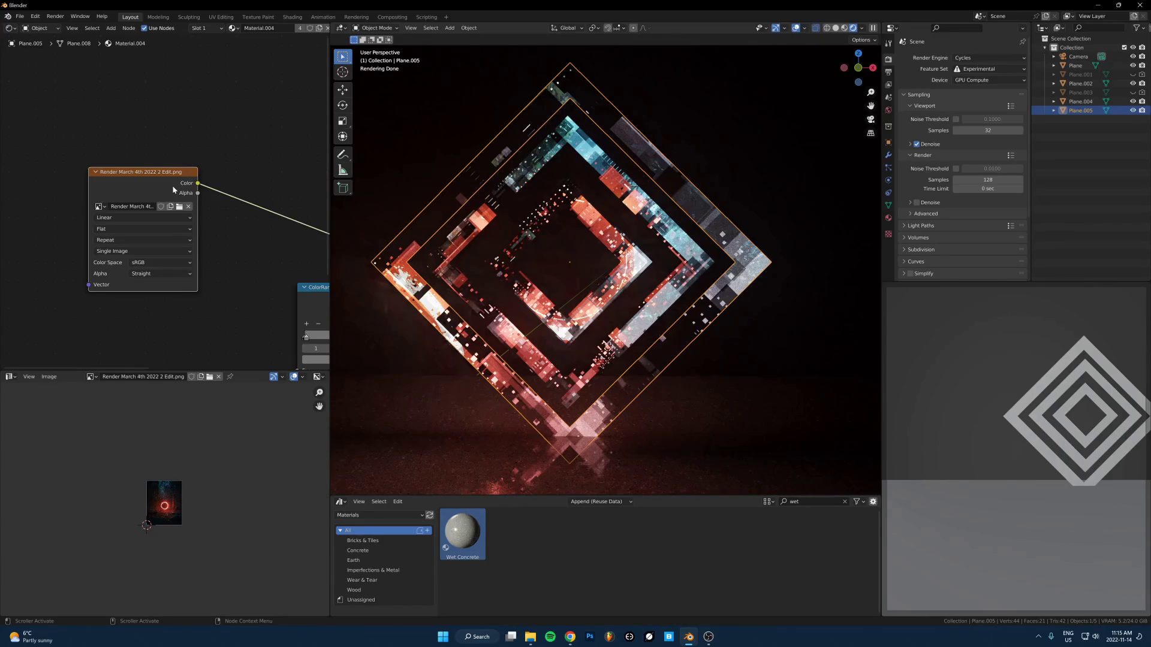
{"action": "scroll", "coordinate": [173, 190], "scroll_direction": "down", "scroll_amount": 1}
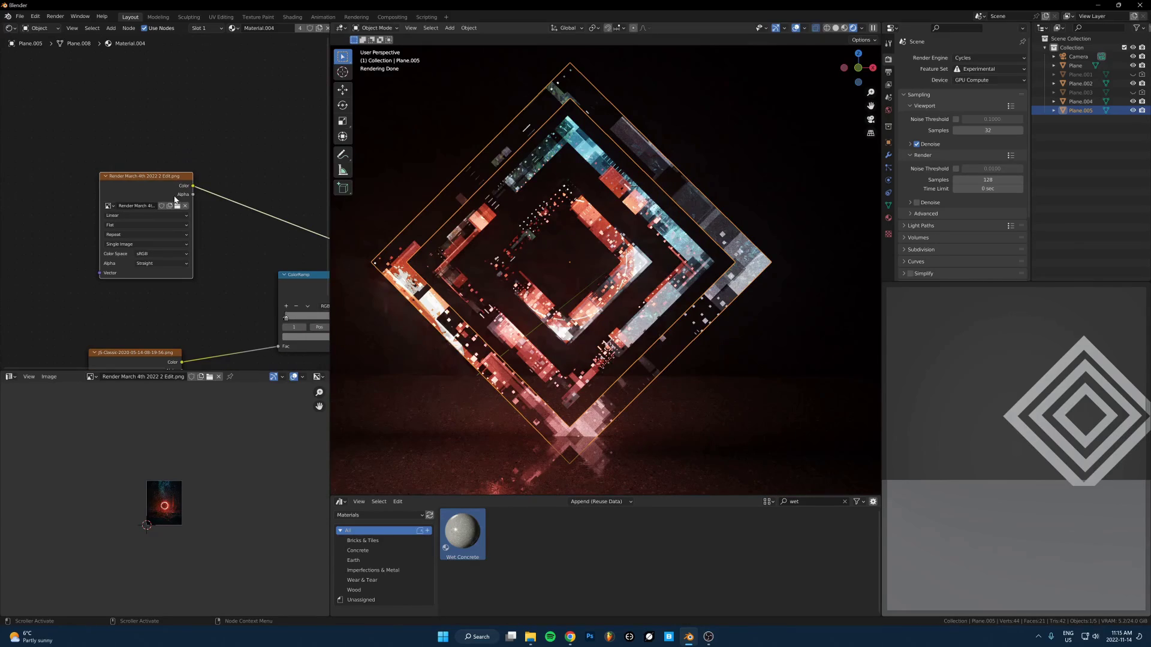
{"action": "key", "text": "shift+d"}
{"action": "left_click", "coordinate": [166, 82]}
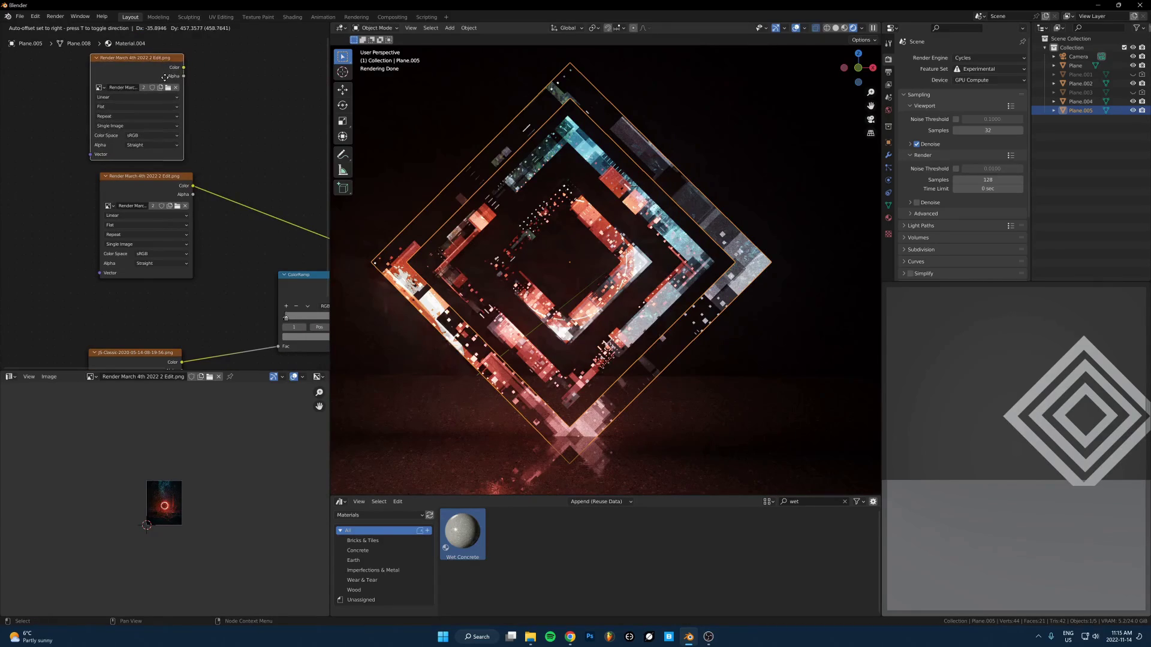
{"action": "left_click", "coordinate": [153, 206]}
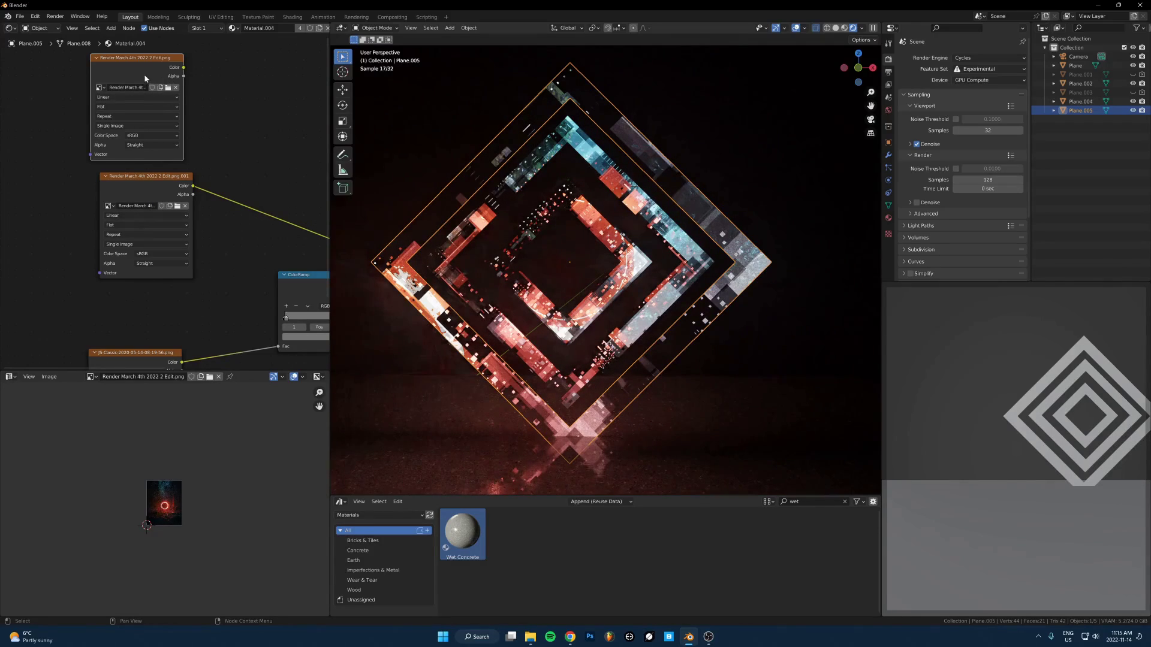
{"action": "left_click_drag", "start_coordinate": [151, 67], "coordinate": [152, 66]}
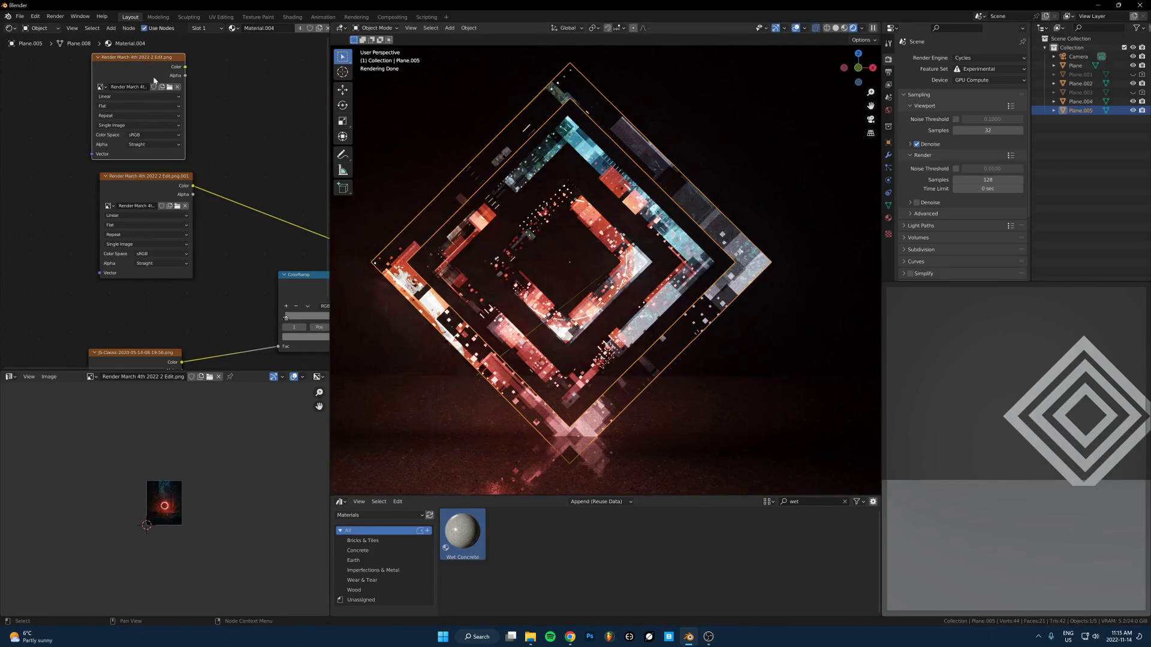
Load Render Feb 28th 2022 Edit V3.png into the connected image node and try the duplicate node's Color on Emission.
{"action": "left_click", "coordinate": [177, 206]}
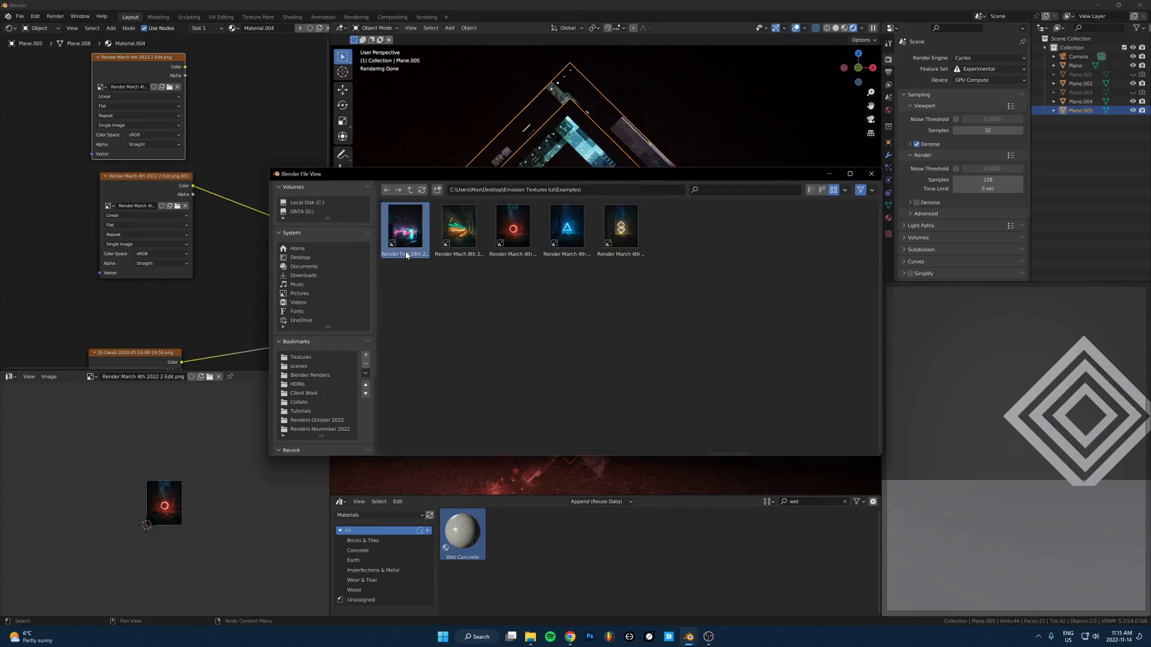
{"action": "double_click", "coordinate": [407, 252]}
{"action": "middle_click_drag", "start_coordinate": [259, 145], "coordinate": [179, 148]}
{"action": "left_click_drag", "start_coordinate": [105, 69], "coordinate": [283, 269]}
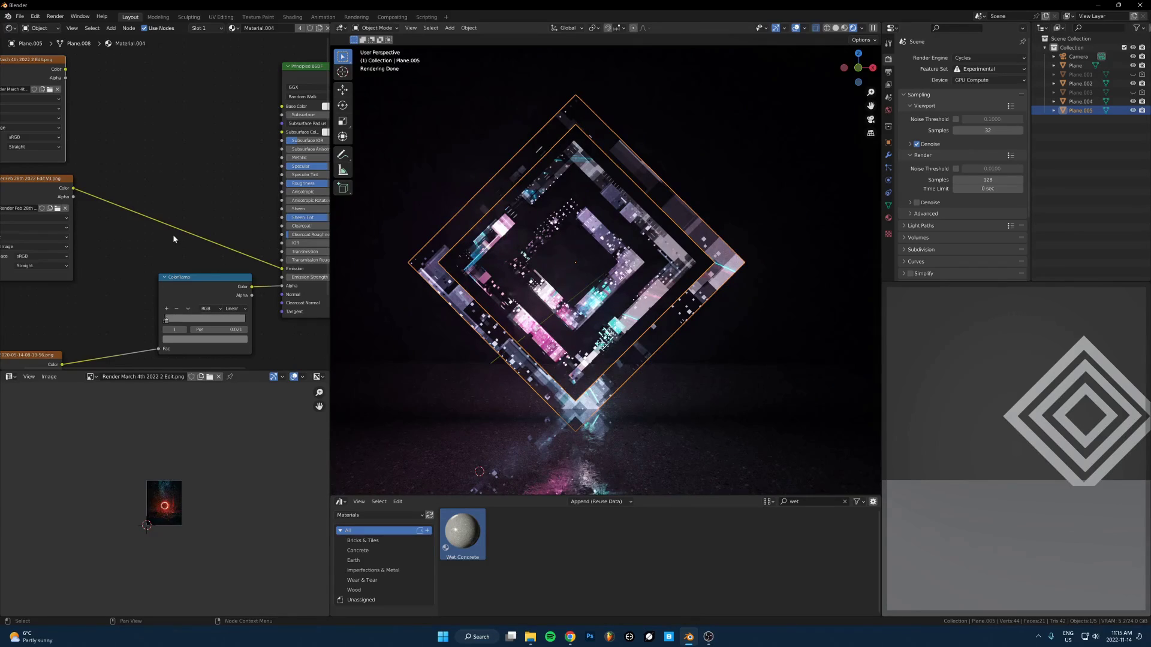
Disconnect the image from Emission and the ColorRamp from Alpha to compare a plain blue emission on the diamonds.
{"action": "scroll", "coordinate": [259, 223], "scroll_direction": "up", "scroll_amount": 4}
{"action": "middle_click_drag", "start_coordinate": [260, 223], "coordinate": [233, 166]}
{"action": "middle_click_drag", "start_coordinate": [308, 230], "coordinate": [234, 201]}
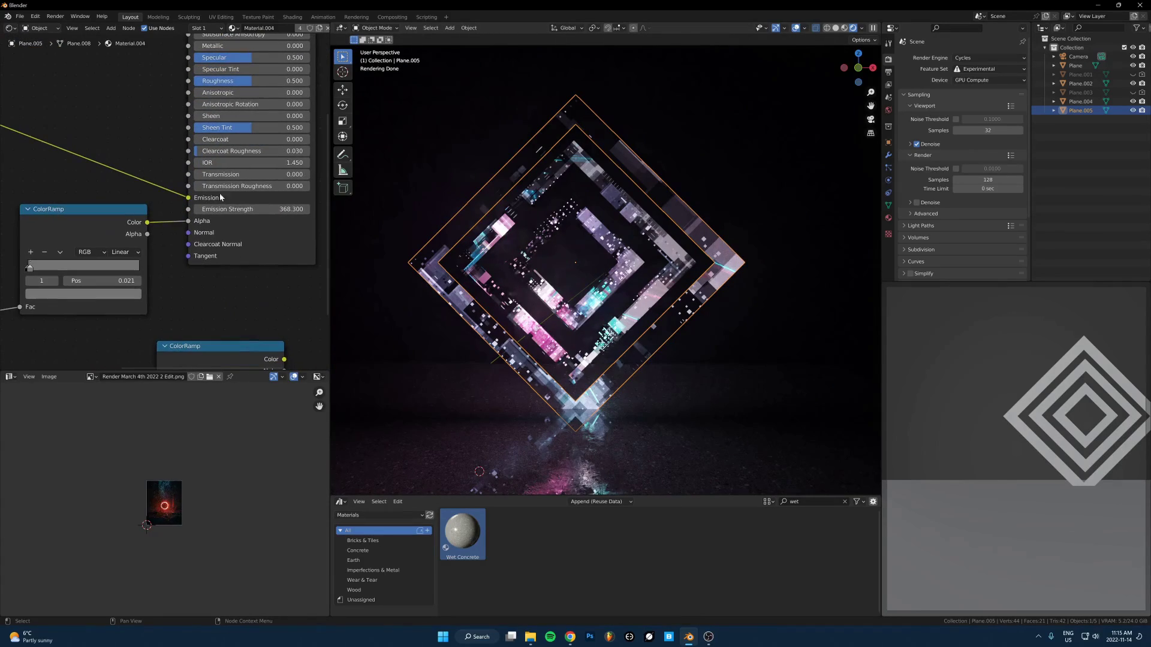
{"action": "left_click_drag", "start_coordinate": [188, 198], "coordinate": [127, 194]}
{"action": "left_click", "coordinate": [724, 188]}
{"action": "scroll", "coordinate": [789, 208], "scroll_direction": "down", "scroll_amount": 5}
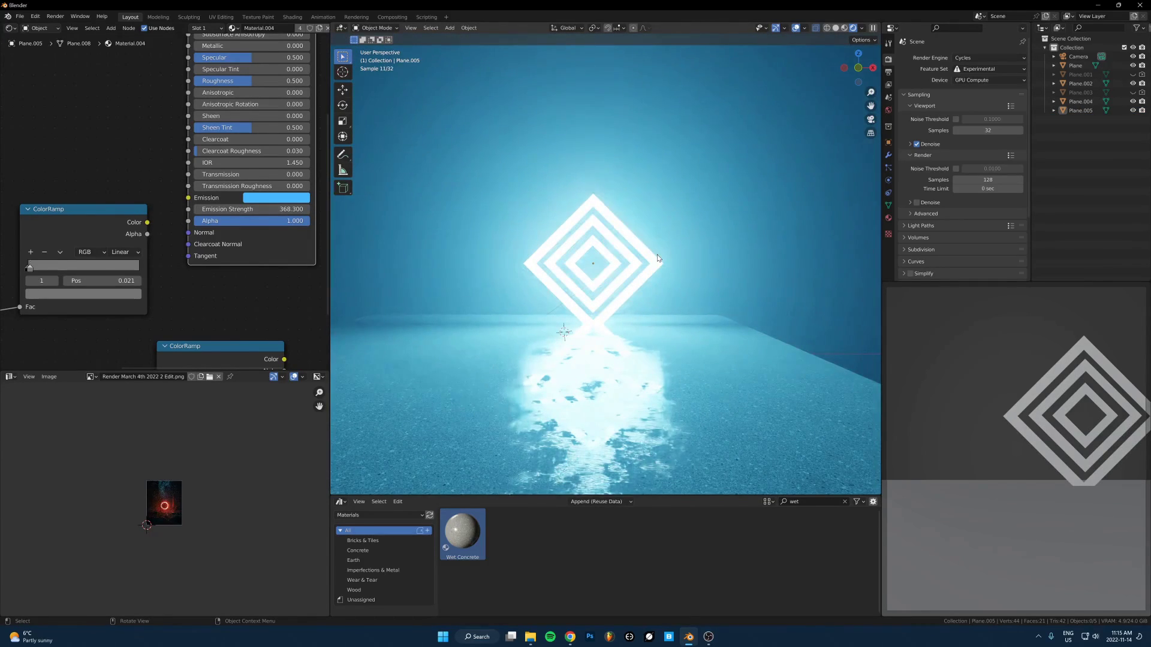
{"action": "left_click", "coordinate": [646, 259]}
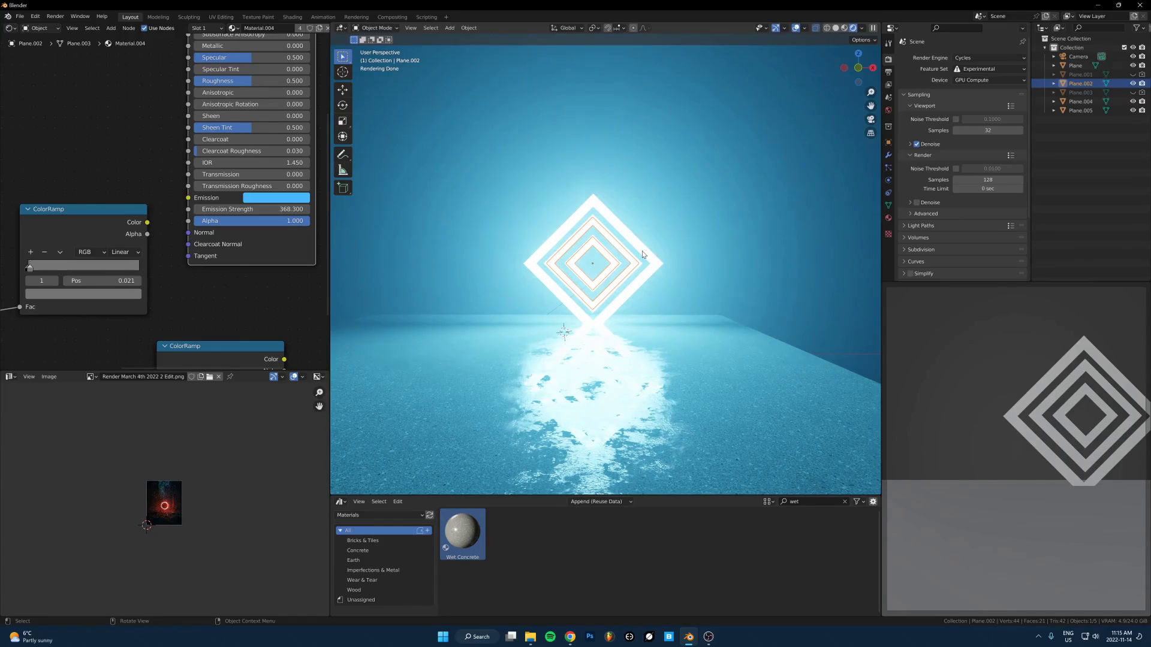
{"action": "left_click", "coordinate": [639, 257]}
{"action": "left_click", "coordinate": [633, 256]}
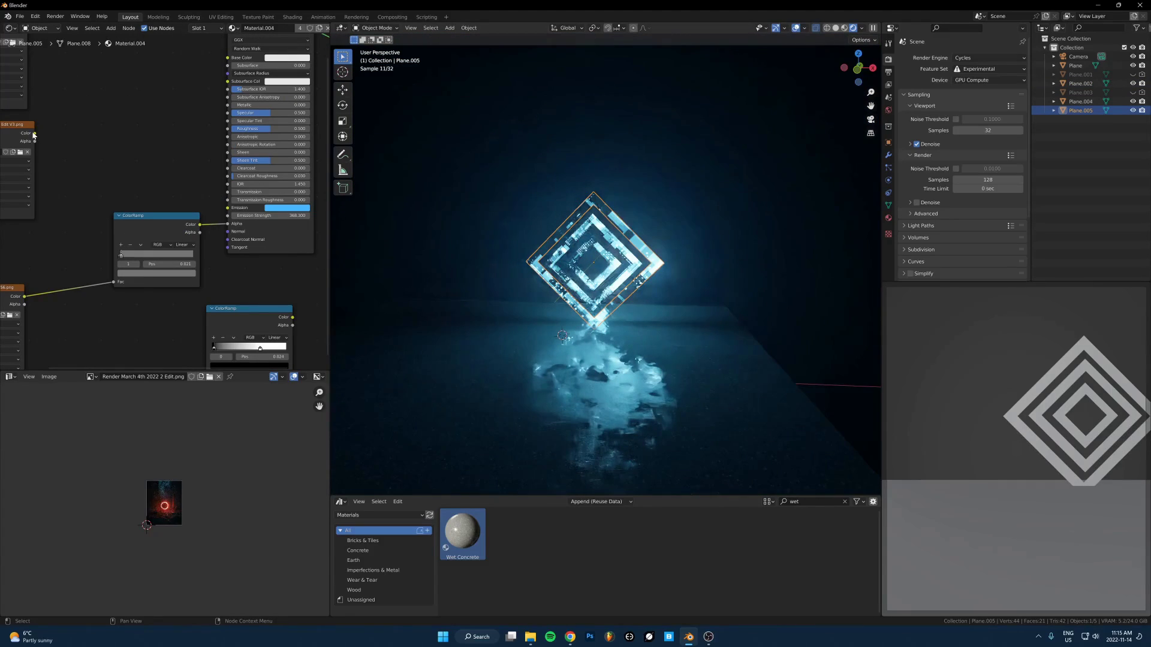
Reconnect the Render Feb 28th 2022 Edit V3.png node's Color to the Principled BSDF's Emission.
{"action": "left_click_drag", "start_coordinate": [35, 133], "coordinate": [228, 208]}
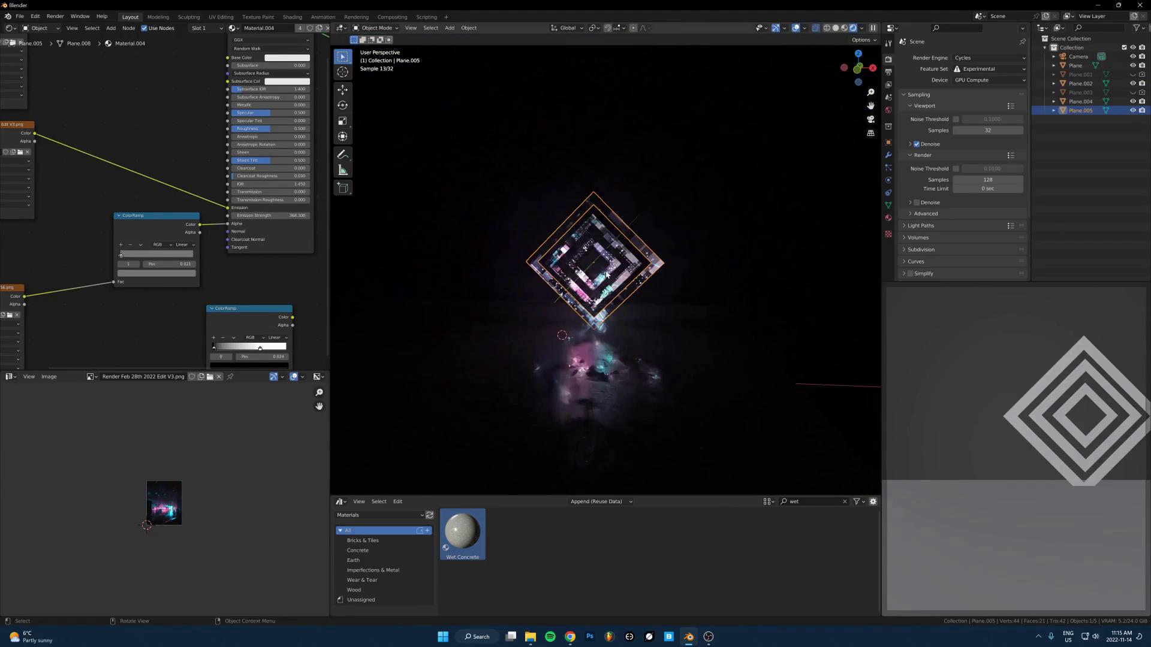
{"action": "scroll", "coordinate": [688, 212], "scroll_direction": "up", "scroll_amount": 4}
{"action": "left_click", "coordinate": [756, 190]}
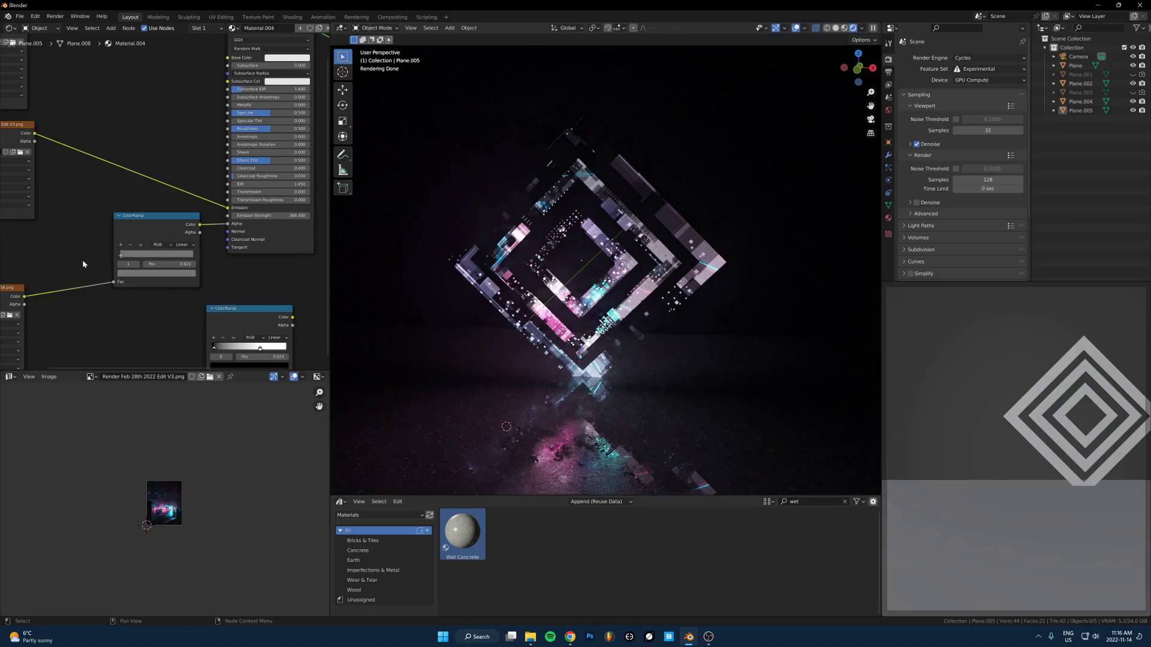
Examine the diamonds' image and ColorRamp nodes and their reflections on the wet concrete floor from several angles.
{"action": "scroll", "coordinate": [82, 257], "scroll_direction": "up", "scroll_amount": 1}
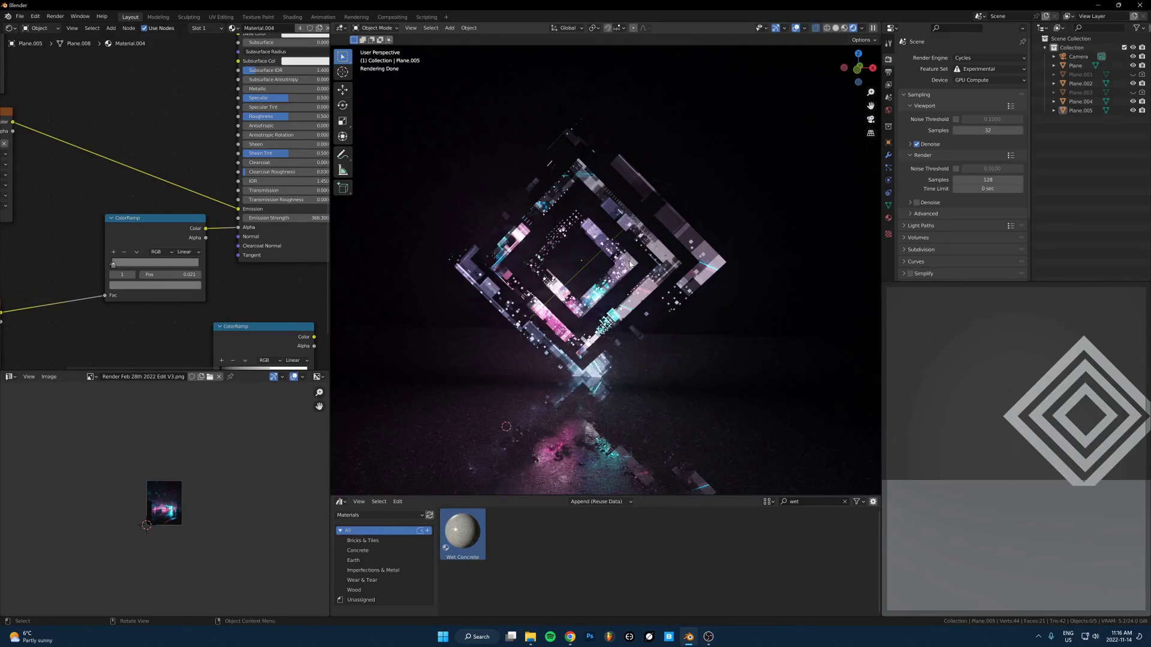
{"action": "left_click_drag", "start_coordinate": [670, 186], "coordinate": [601, 229]}
{"action": "left_click", "coordinate": [599, 242], "text": "shift"}
{"action": "middle_click_drag", "start_coordinate": [201, 209], "coordinate": [307, 205]}
{"action": "scroll", "coordinate": [307, 205], "scroll_direction": "down", "scroll_amount": 3}
{"action": "left_click", "coordinate": [139, 135]}
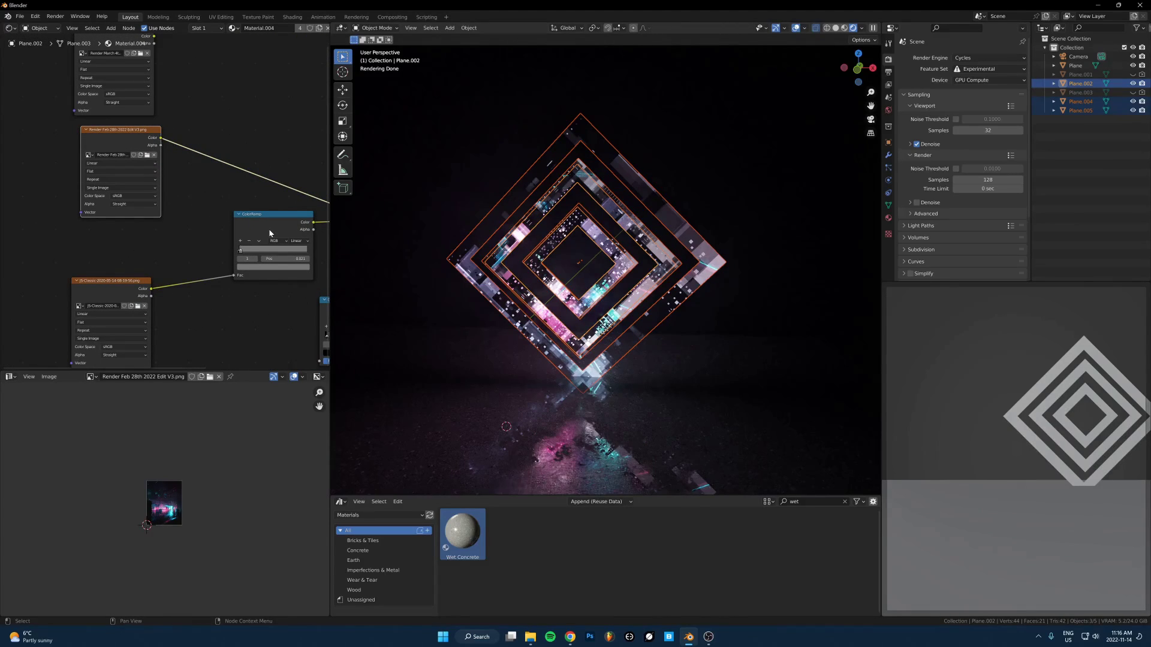
{"action": "scroll", "coordinate": [388, 244], "scroll_direction": "down", "scroll_amount": 3}
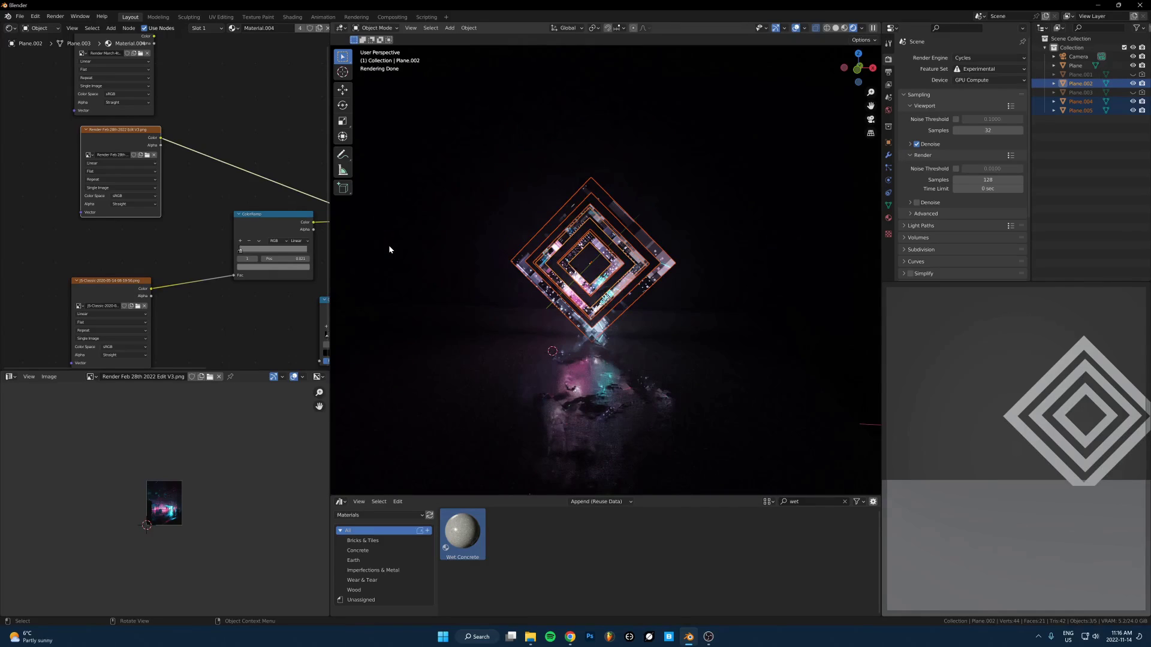
{"action": "left_click", "coordinate": [679, 379]}
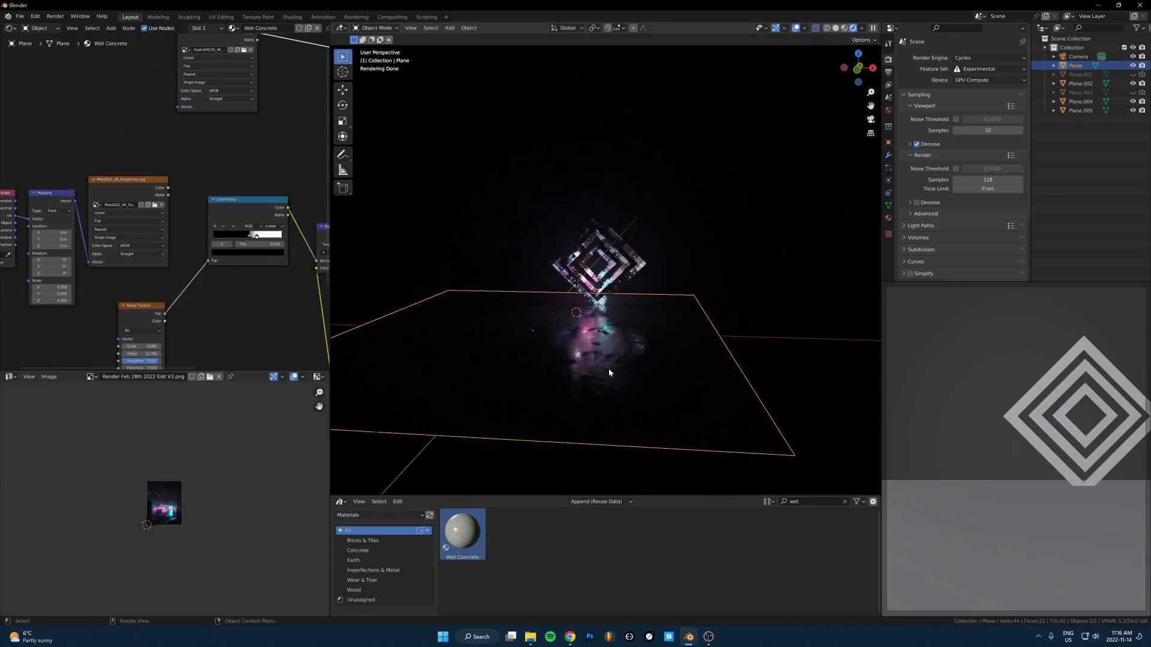
{"action": "scroll", "coordinate": [670, 336], "scroll_direction": "up", "scroll_amount": 3}
{"action": "middle_click_drag", "start_coordinate": [609, 373], "coordinate": [747, 293]}
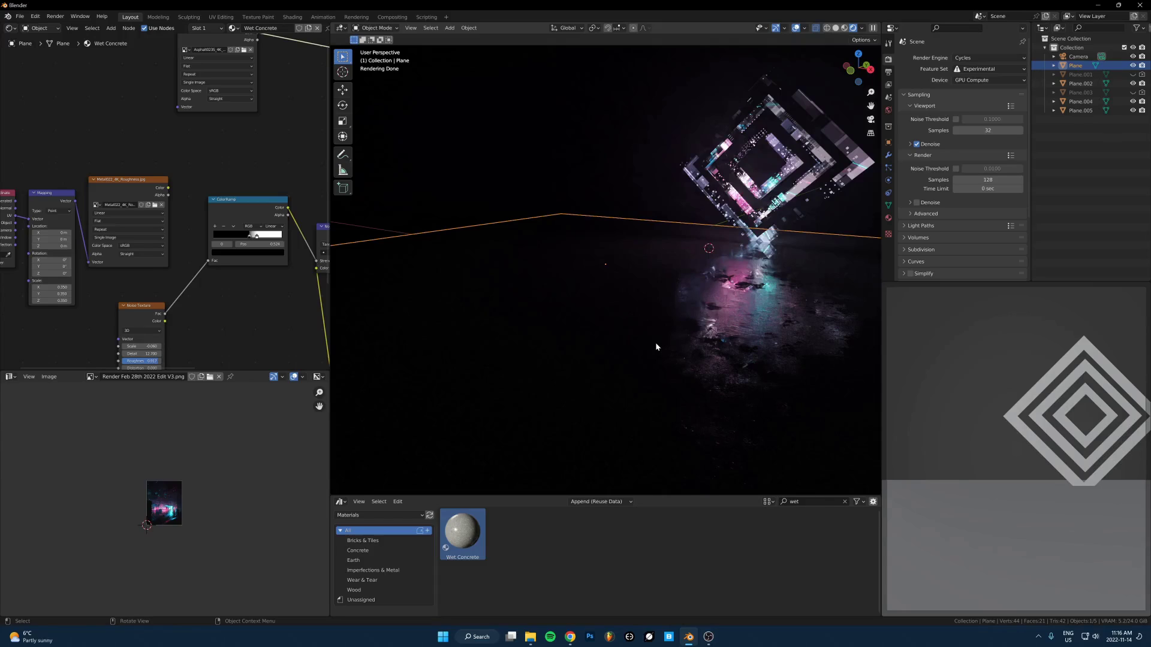
{"action": "middle_click_drag", "start_coordinate": [655, 345], "coordinate": [648, 283]}
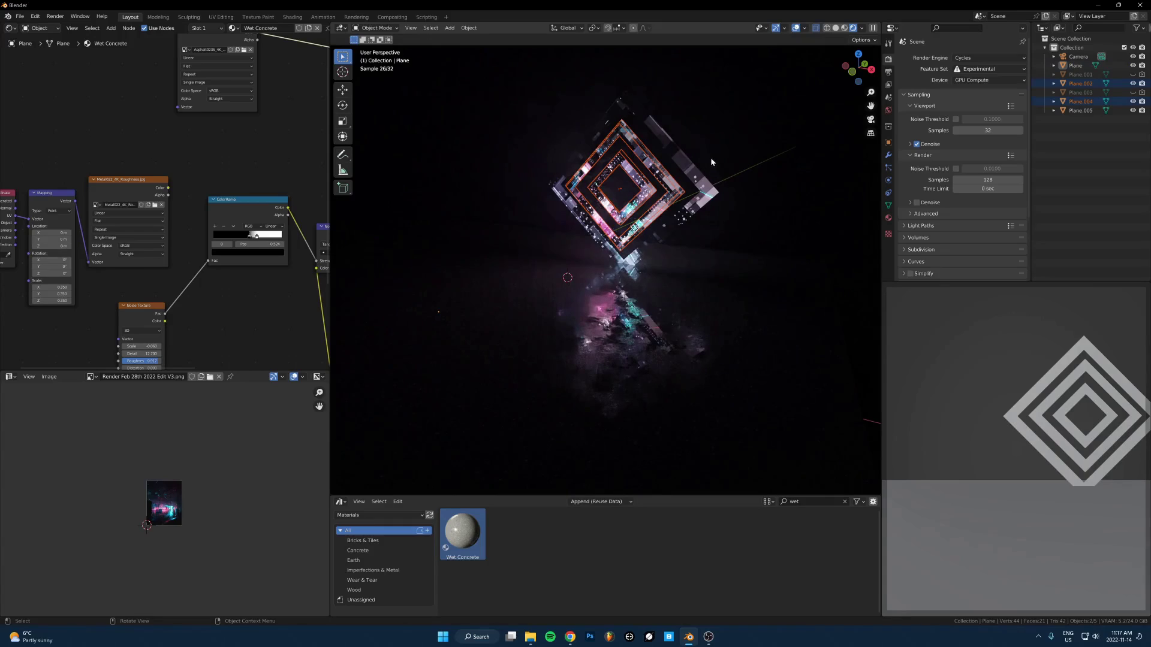
{"action": "left_click", "coordinate": [633, 199], "text": "shift"}
{"action": "left_click", "coordinate": [703, 154]}
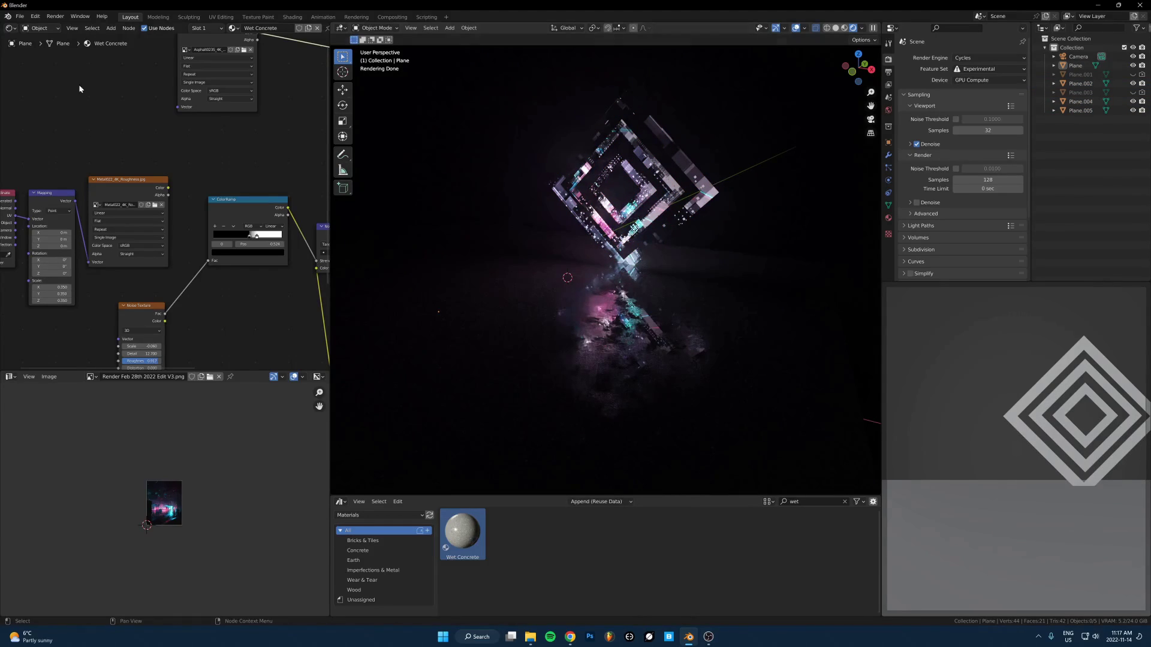
Show the World shader nodes and set the Principled Volume's Density to 0.02.
{"action": "left_click", "coordinate": [40, 29]}
{"action": "left_click", "coordinate": [37, 48]}
{"action": "scroll", "coordinate": [196, 182], "scroll_direction": "up", "scroll_amount": 3}
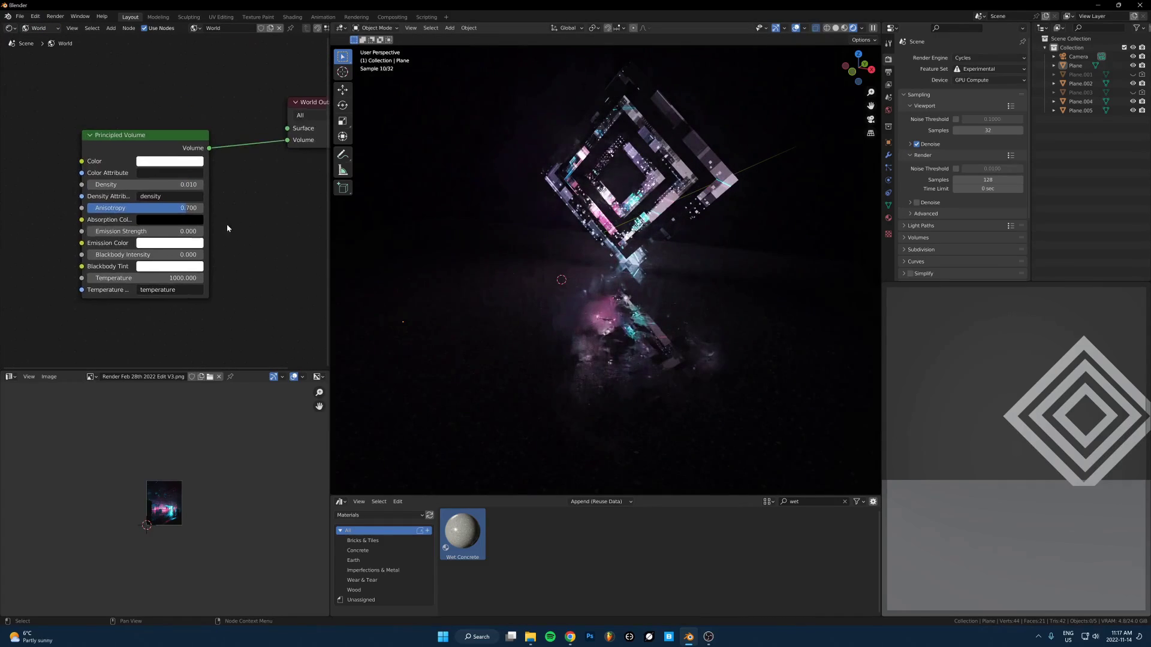
{"action": "double_click", "coordinate": [144, 185]}
{"action": "type", "text": "0.02"}
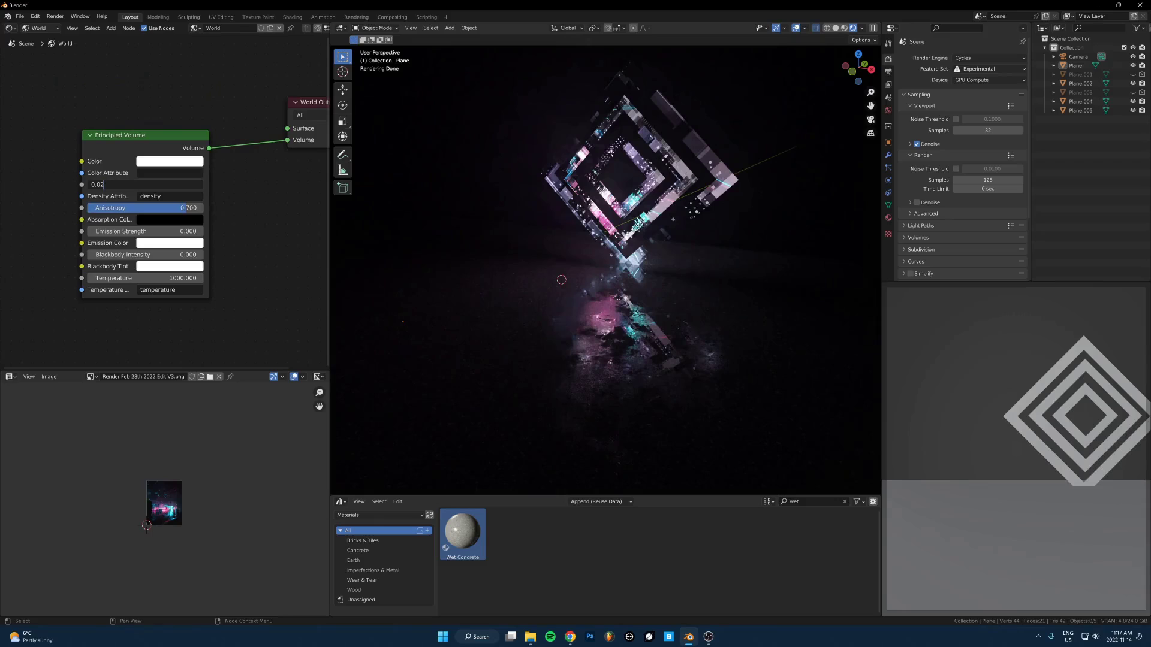
{"action": "key", "text": "Return"}
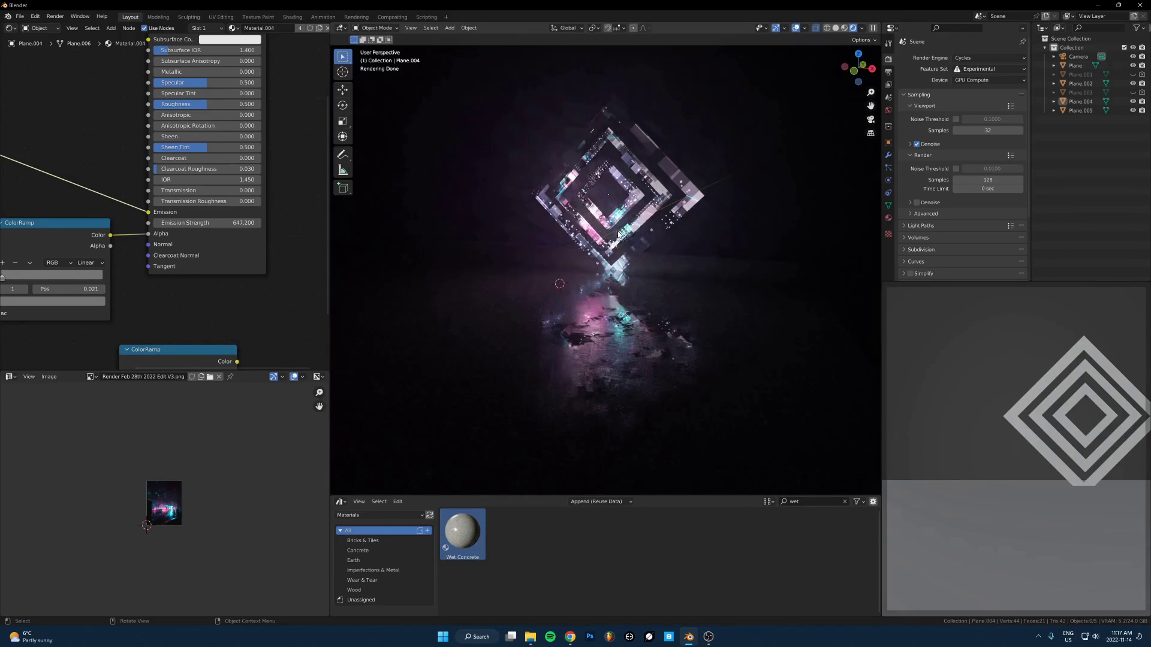
Inspect the glowing diamonds in the fog and select all of them together.
{"action": "scroll", "coordinate": [573, 211], "scroll_direction": "up", "scroll_amount": 2}
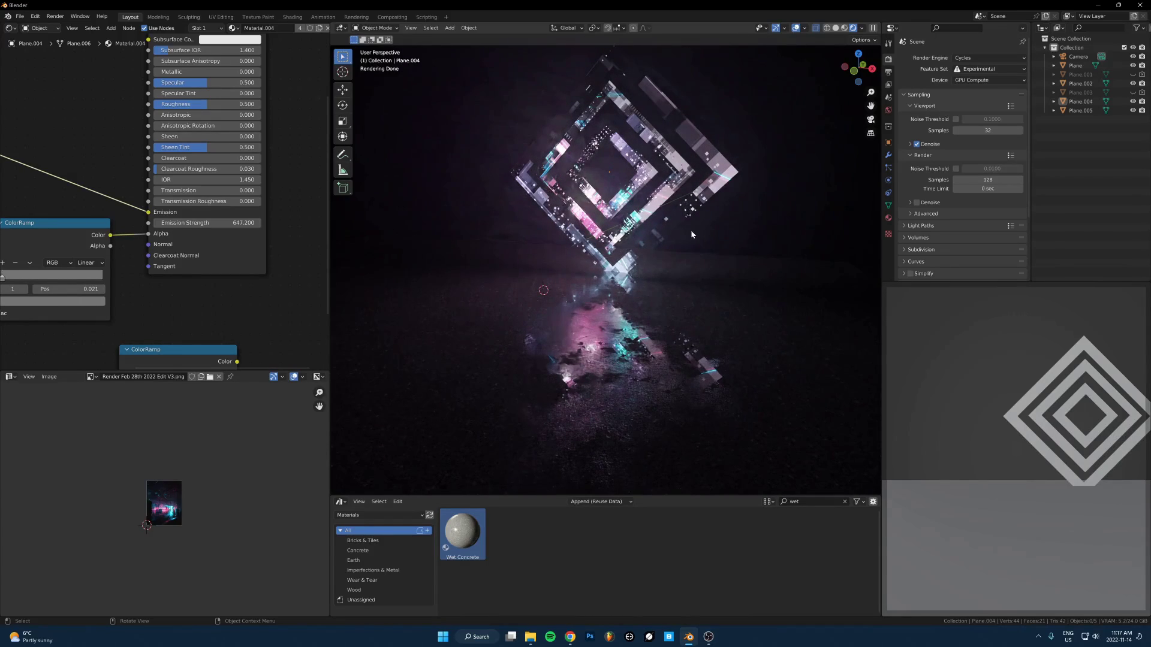
{"action": "middle_click_drag", "start_coordinate": [638, 113], "coordinate": [663, 219]}
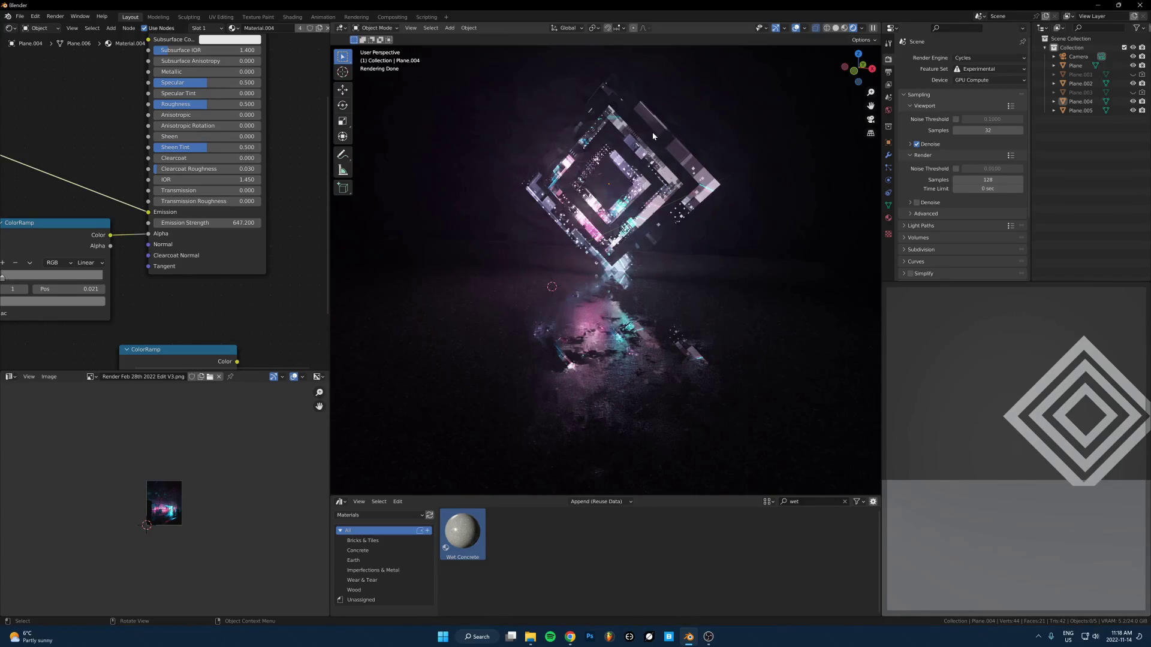
{"action": "left_click", "coordinate": [691, 174]}
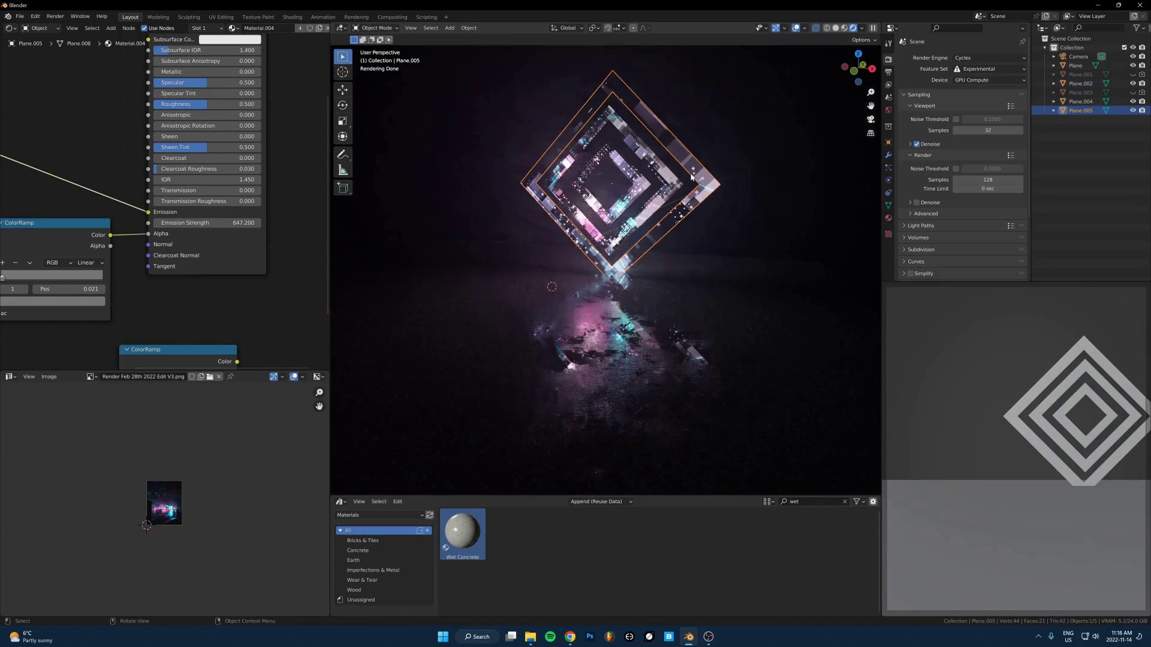
{"action": "left_click_drag", "start_coordinate": [773, 140], "coordinate": [587, 186]}
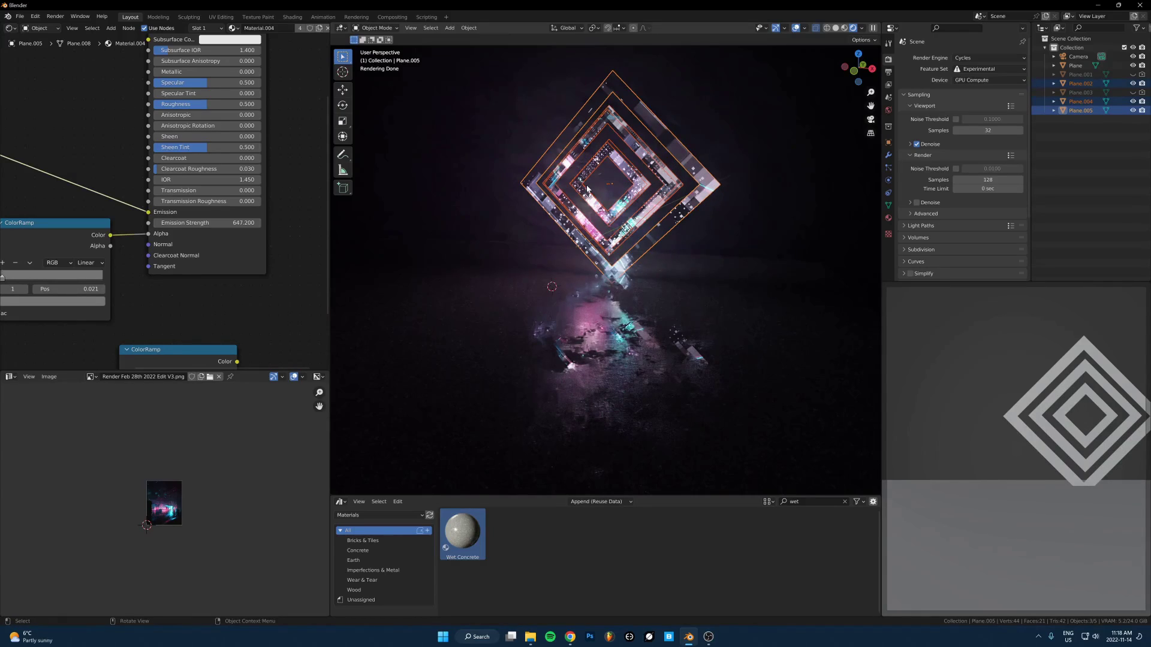